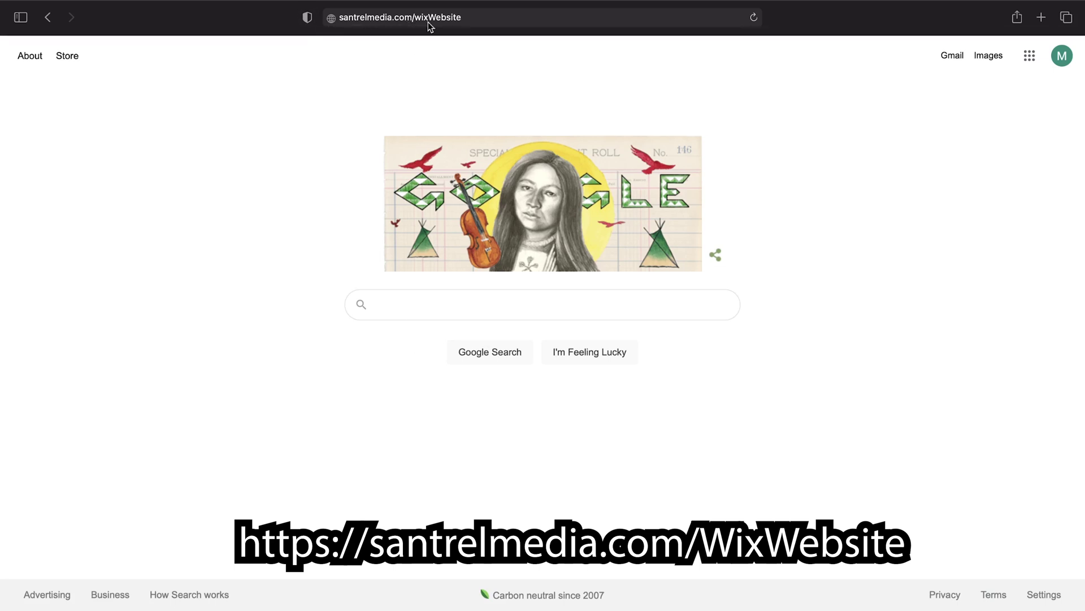
Step: Load wix.com, choose Start Now, dismiss the saved-password suggestion and switch to Sign Up
{"action": "left_click", "coordinate": [473, 18]}
{"action": "key", "text": "Return"}
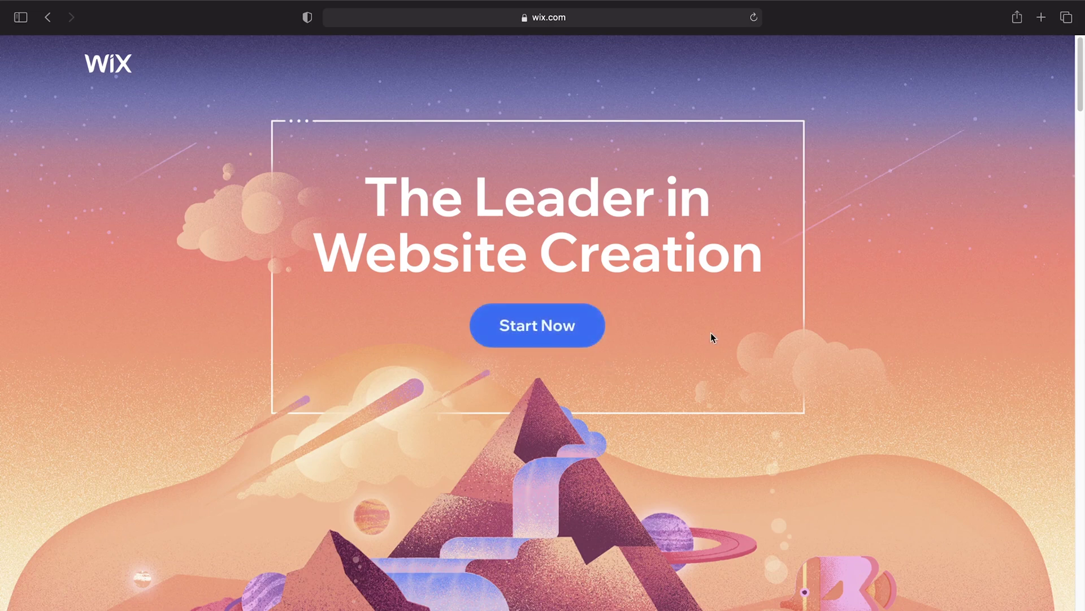
{"action": "left_click", "coordinate": [543, 326]}
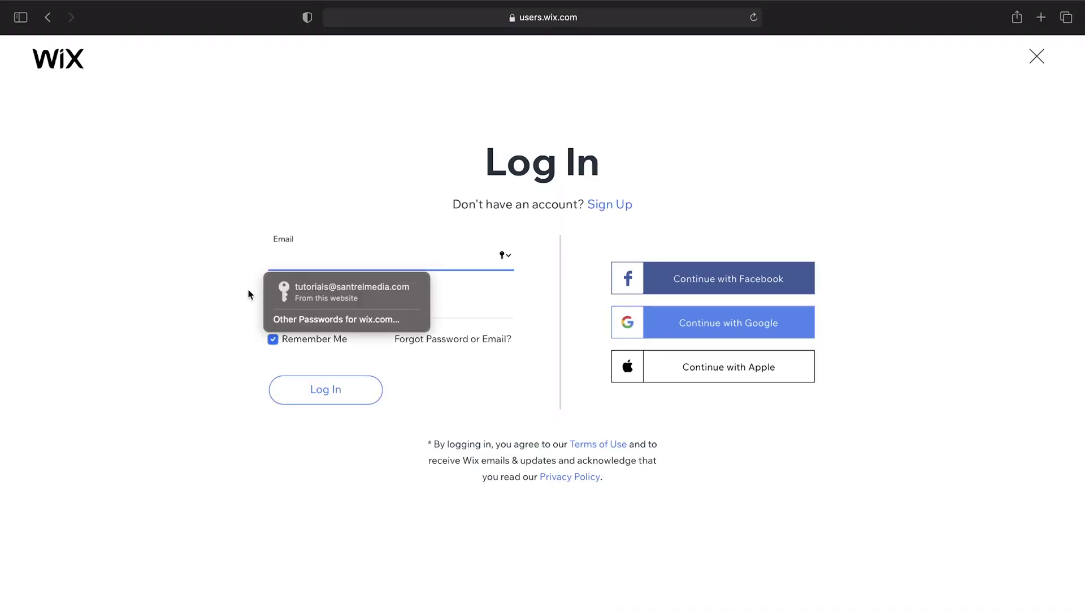
{"action": "left_click", "coordinate": [164, 276]}
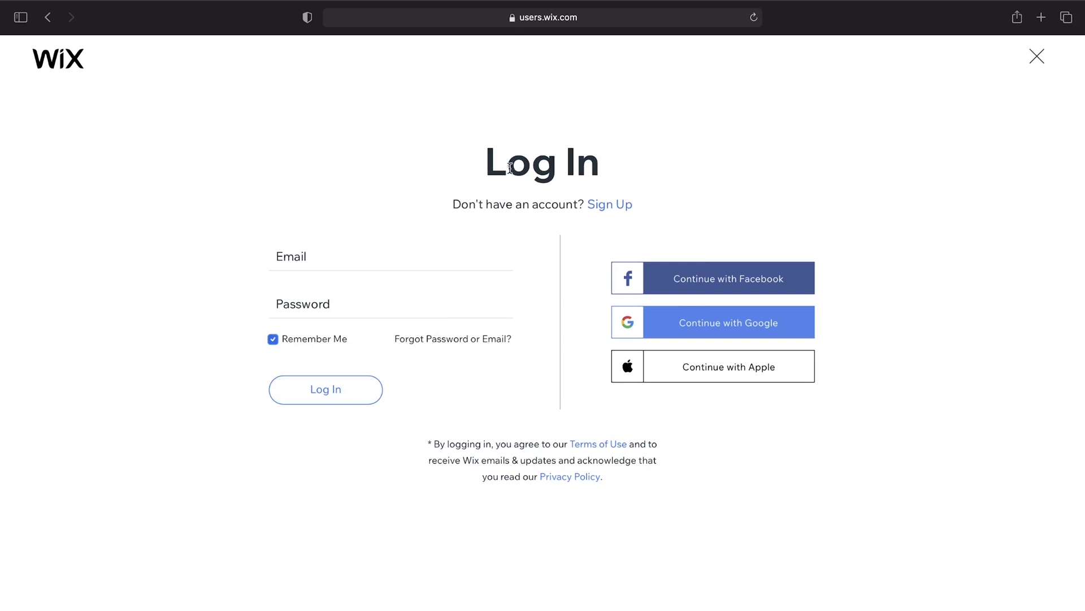
{"action": "left_click", "coordinate": [597, 204]}
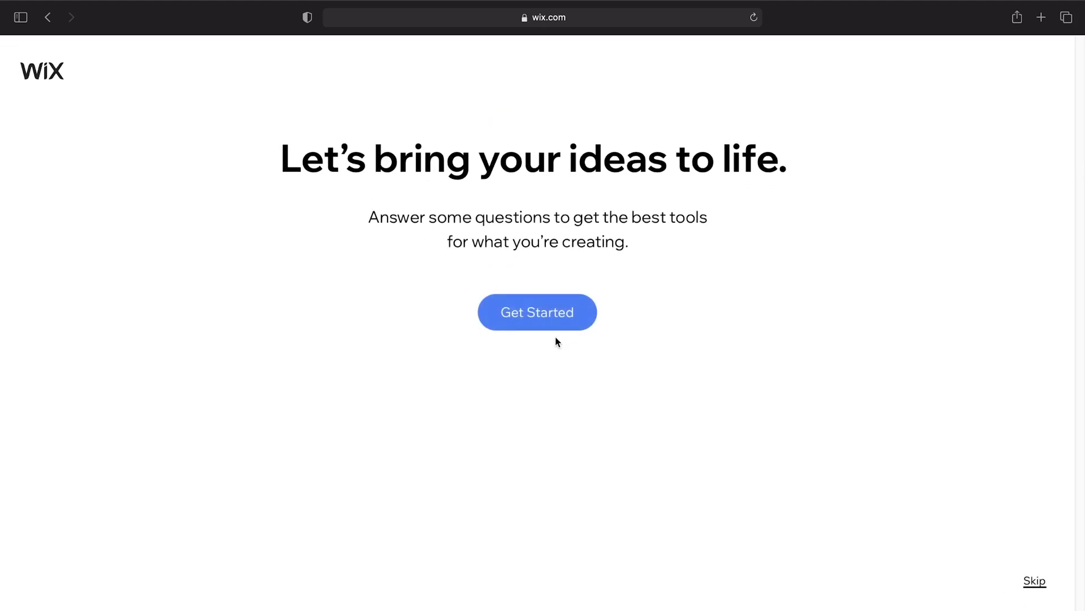
Step: Answer setup as Myself and first-time, search 'personal' and pick Personal Portfolio as the site type
{"action": "left_click", "coordinate": [553, 322]}
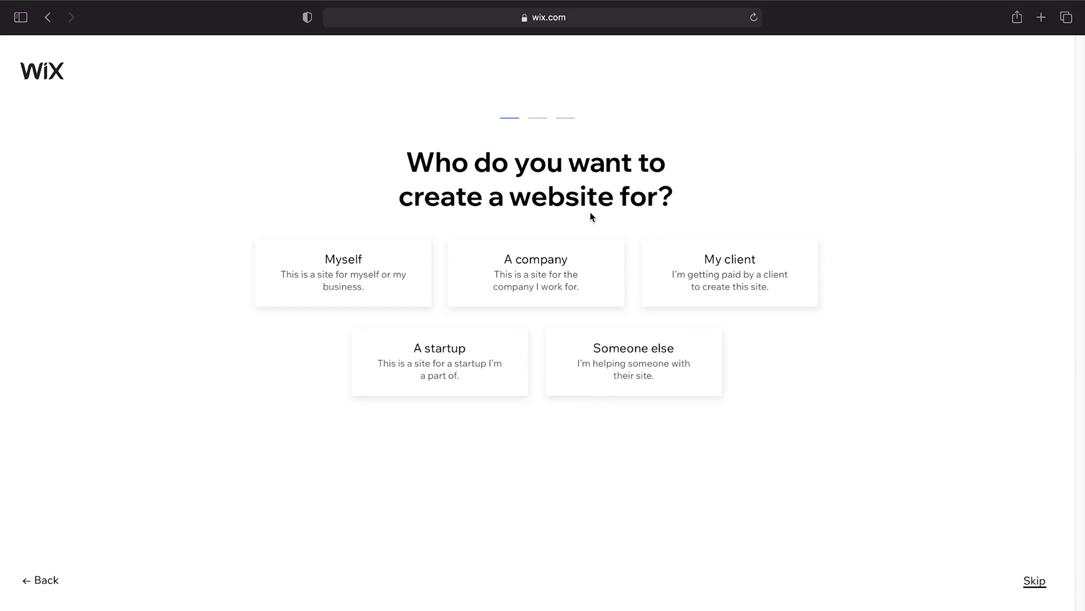
{"action": "left_click", "coordinate": [326, 280]}
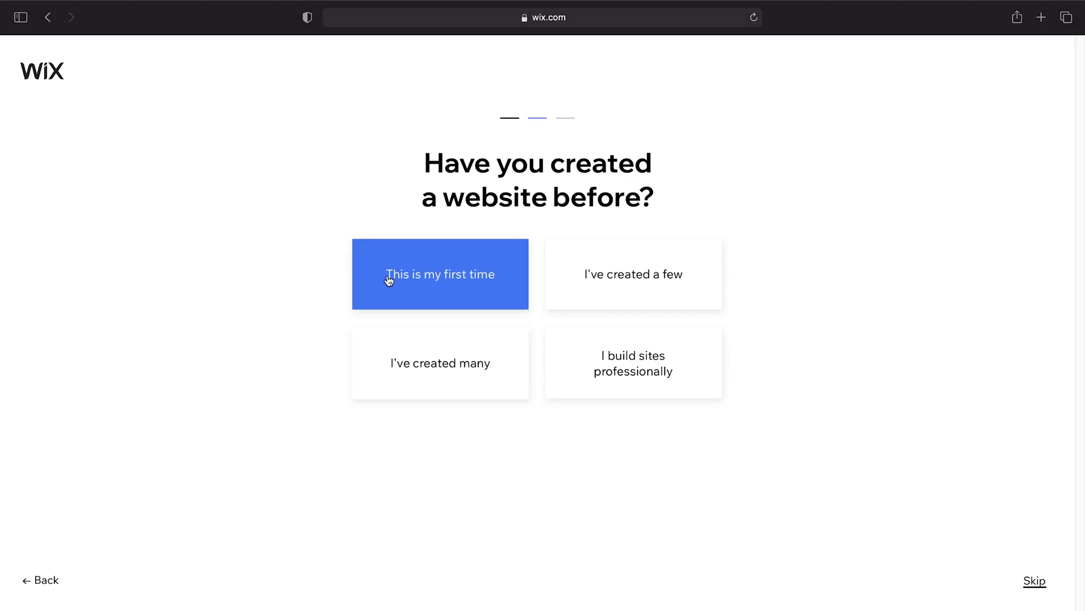
{"action": "left_click", "coordinate": [389, 281]}
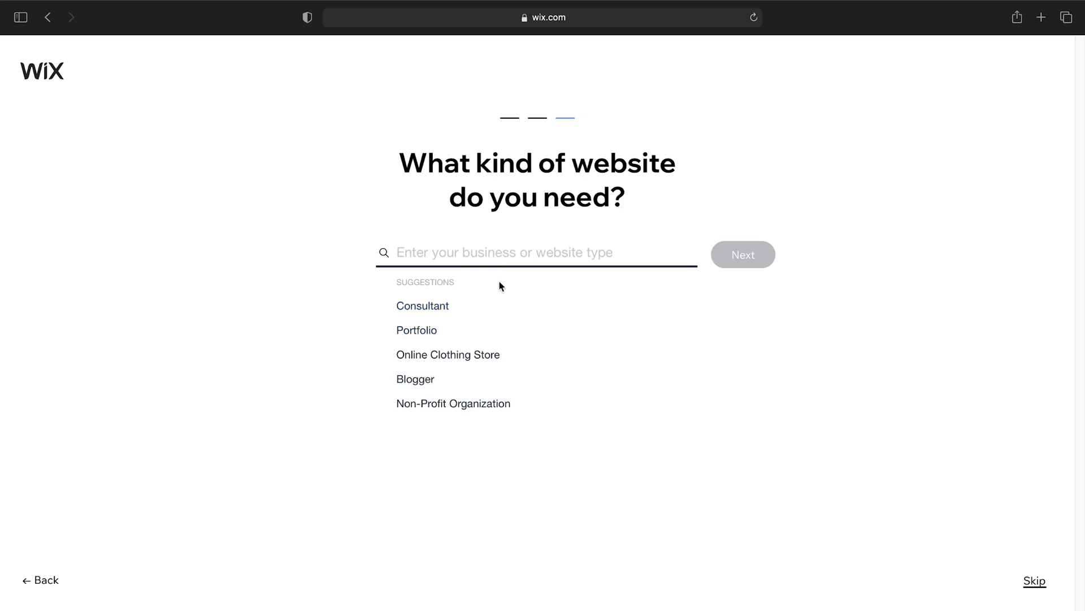
{"action": "left_click", "coordinate": [528, 247]}
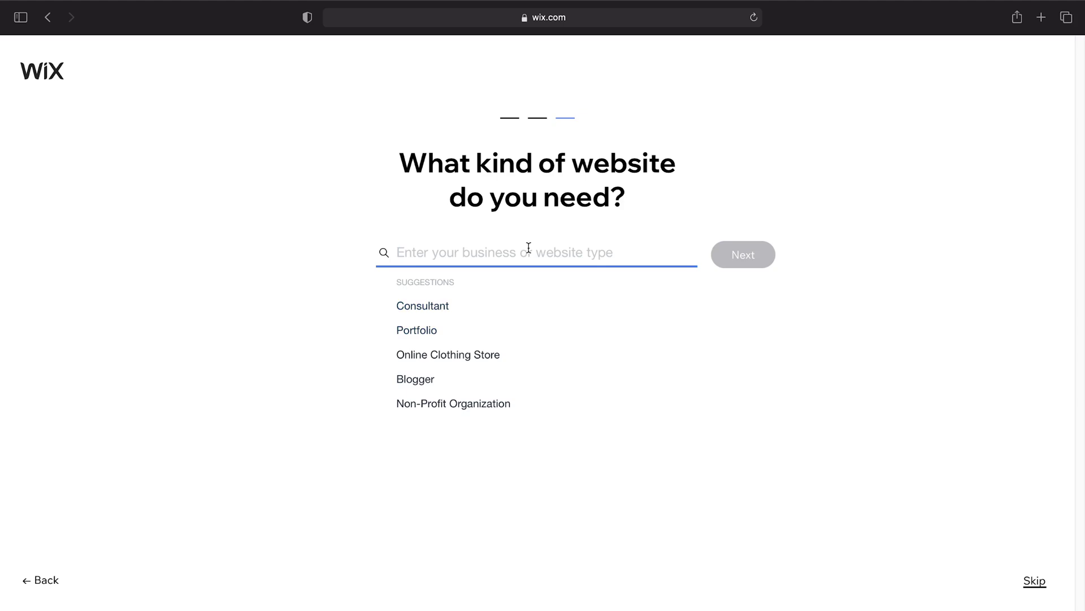
{"action": "type", "text": "personal"}
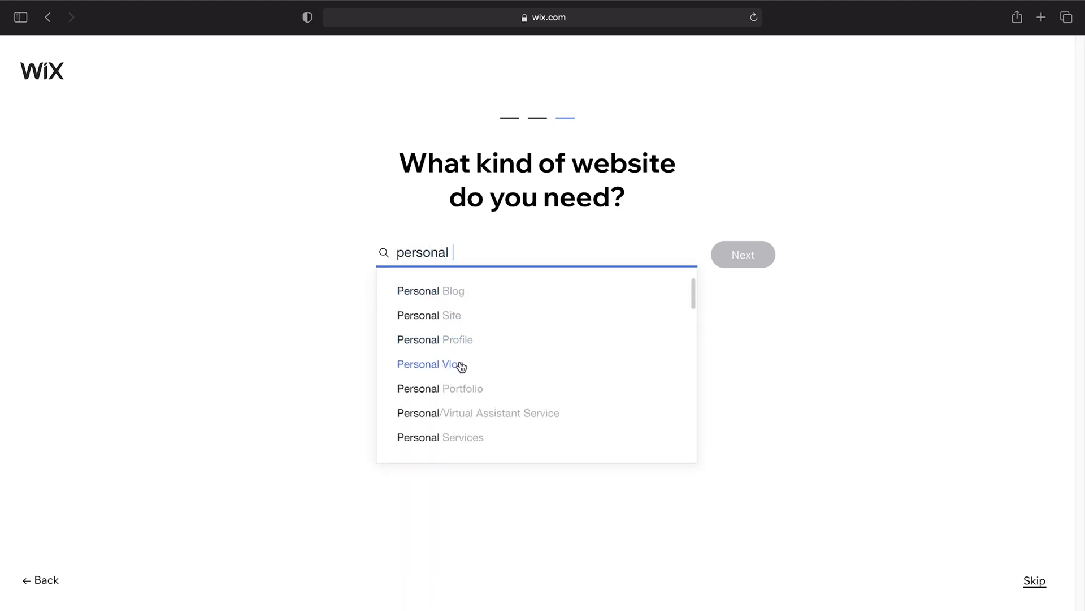
{"action": "left_click", "coordinate": [468, 389]}
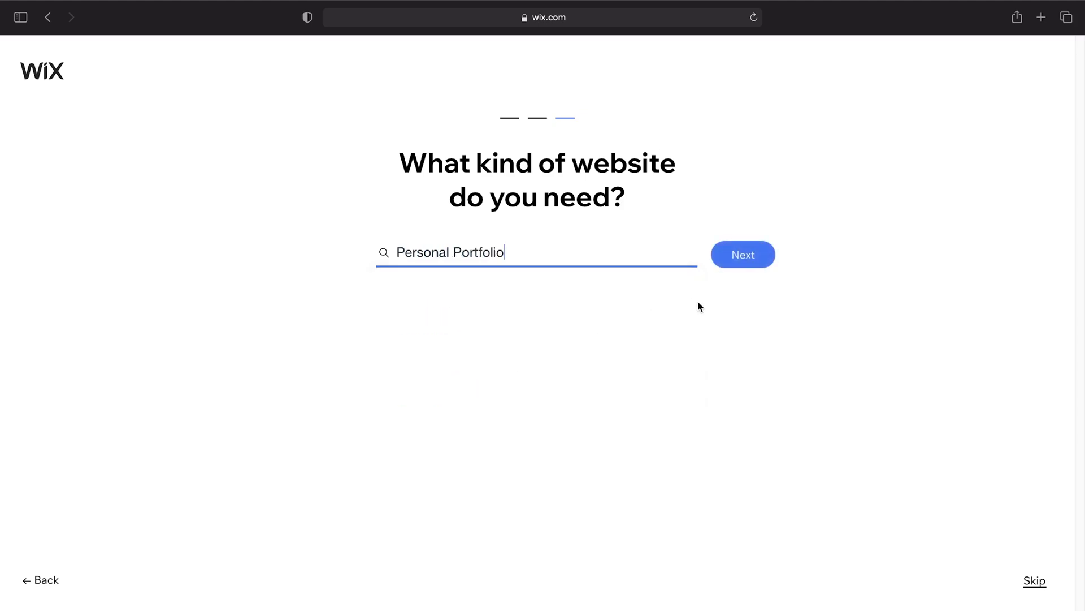
{"action": "left_click", "coordinate": [743, 260]}
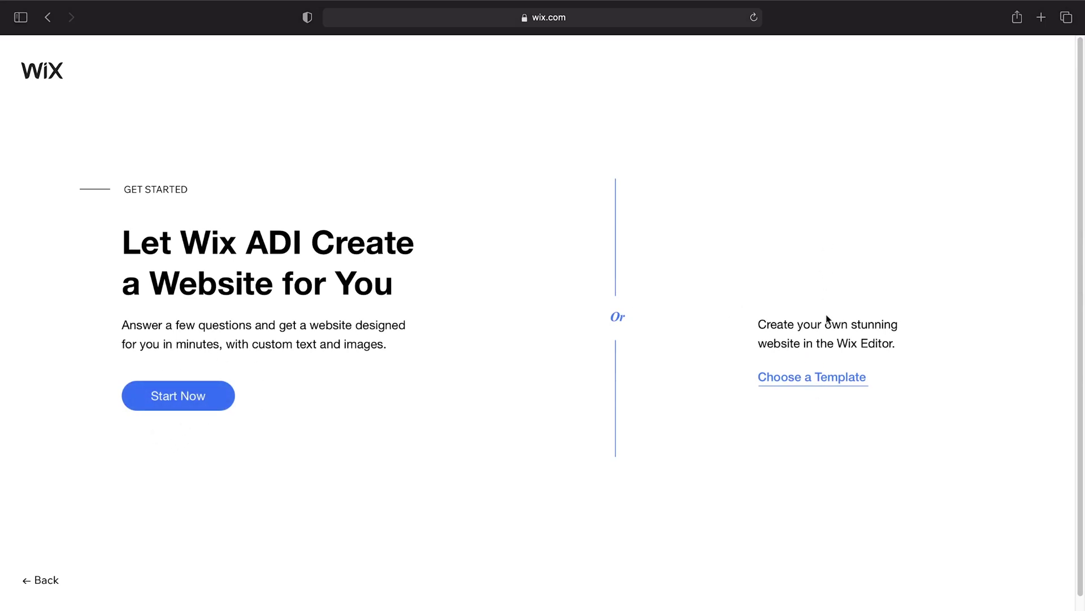
Step: Opt to choose a template and scroll through the Personal Portfolio template results
{"action": "left_click", "coordinate": [829, 385]}
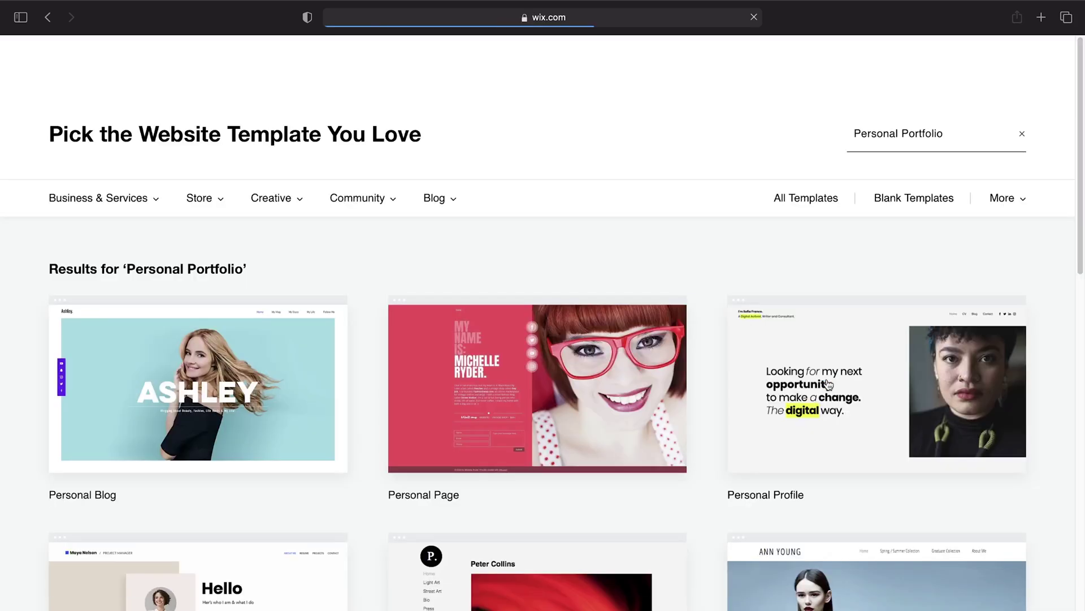
{"action": "mouse_move", "coordinate": [636, 342]}
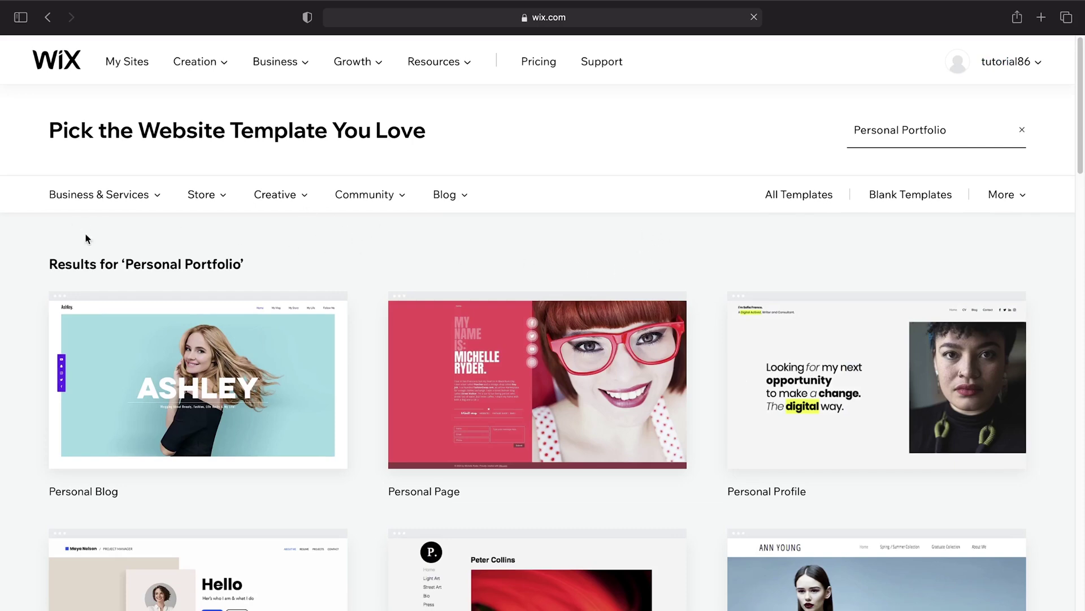
{"action": "scroll", "coordinate": [472, 294], "scroll_direction": "down", "scroll_amount": 3}
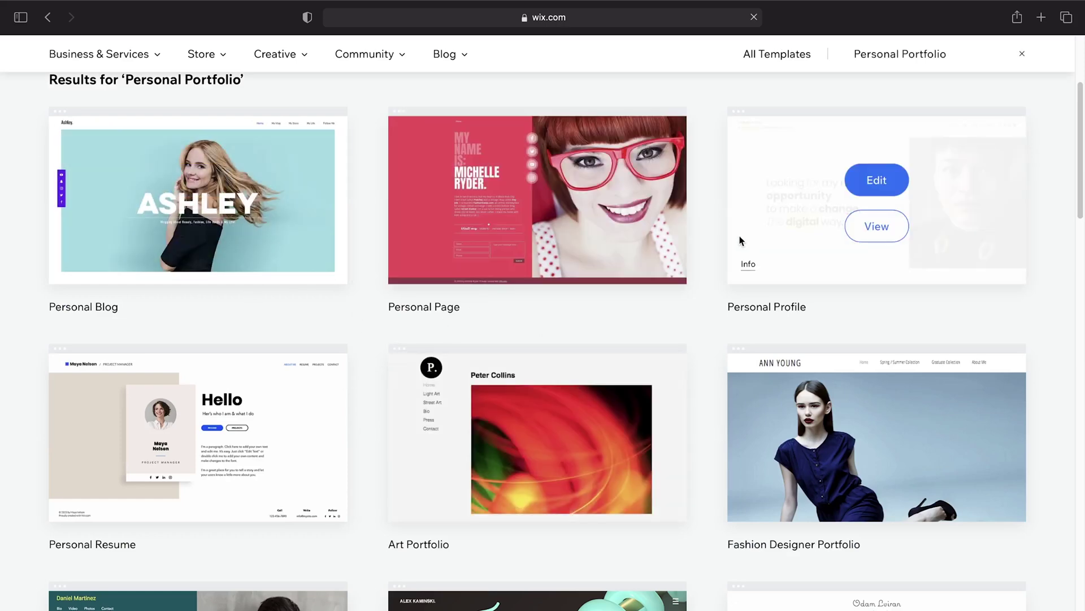
{"action": "scroll", "coordinate": [481, 190], "scroll_direction": "up", "scroll_amount": 3}
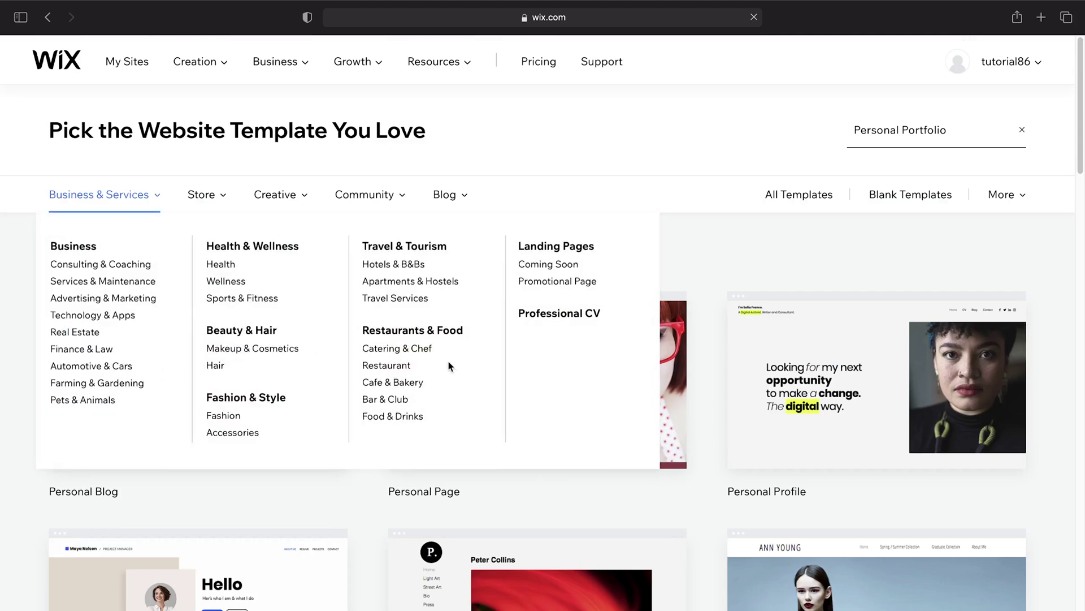
{"action": "scroll", "coordinate": [894, 354], "scroll_direction": "down", "scroll_amount": 1}
{"action": "scroll", "coordinate": [893, 354], "scroll_direction": "down", "scroll_amount": 7}
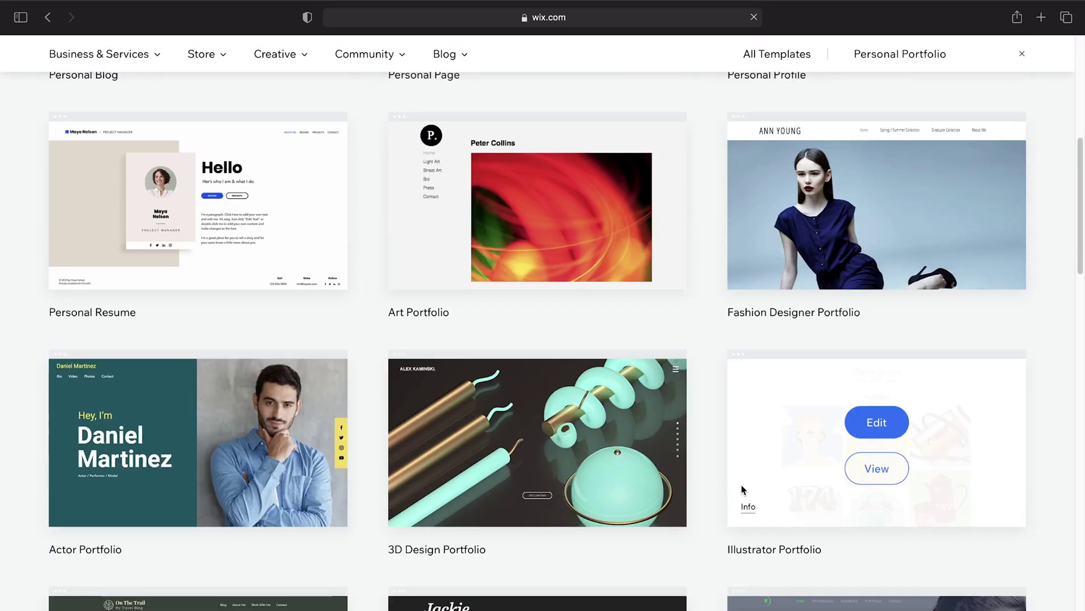
{"action": "scroll", "coordinate": [741, 485], "scroll_direction": "down", "scroll_amount": 6}
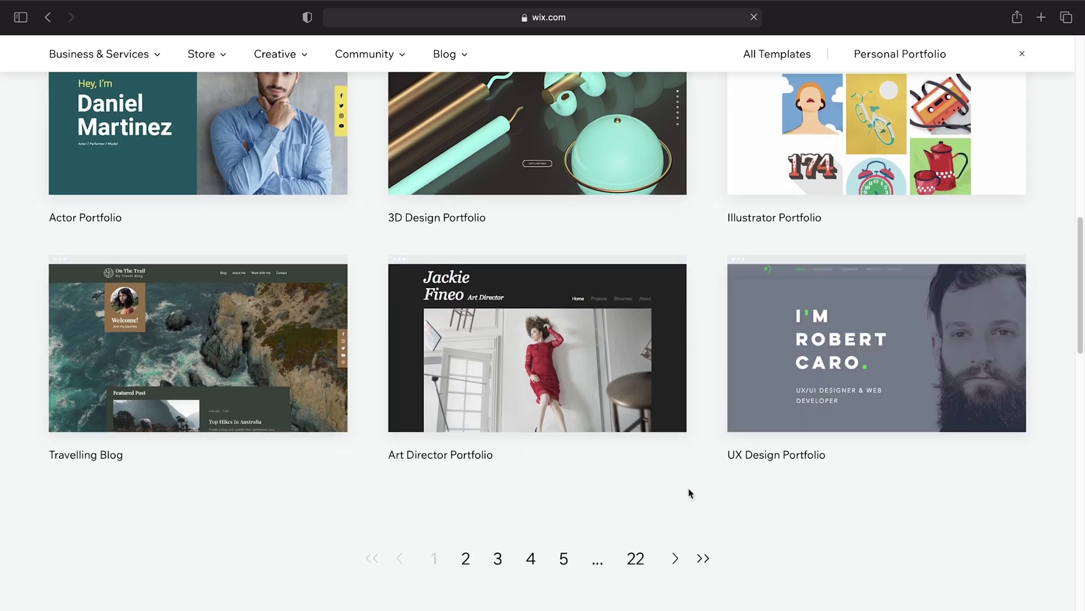
Step: Open the Travelling Blog template and look over its page
{"action": "mouse_move", "coordinate": [148, 345]}
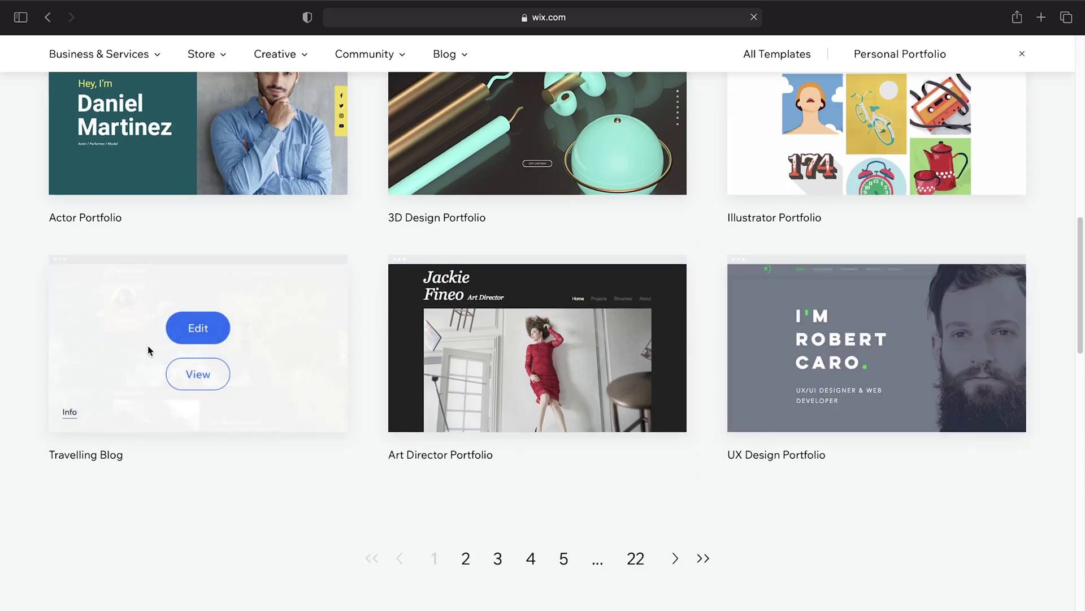
{"action": "left_click", "coordinate": [194, 383]}
{"action": "scroll", "coordinate": [721, 311], "scroll_direction": "down", "scroll_amount": 1}
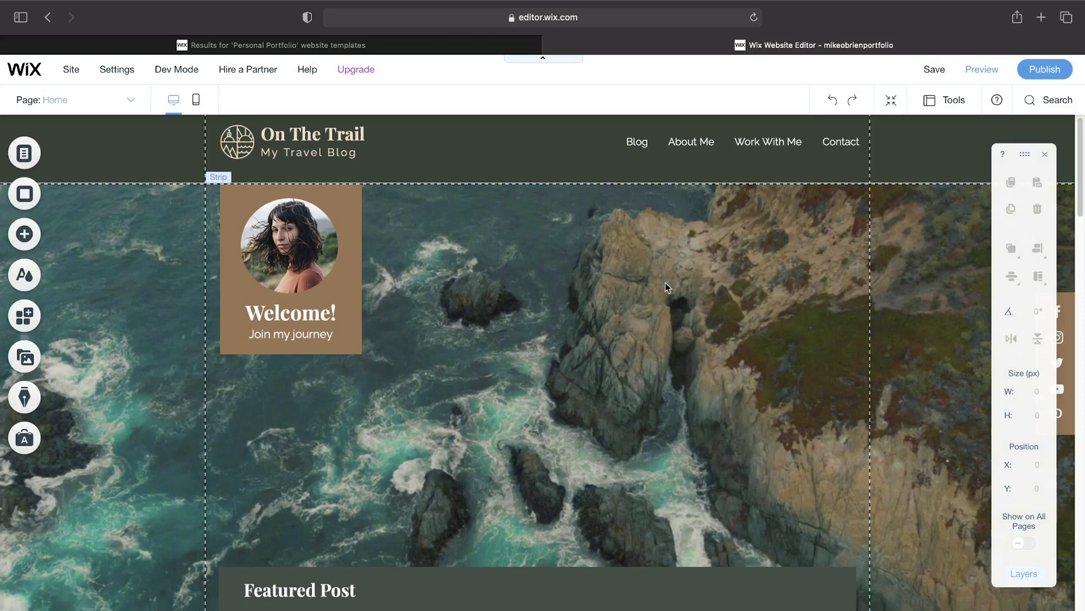
Step: Look over the On The Trail Home page and bring up the Site menu
{"action": "scroll", "coordinate": [666, 283], "scroll_direction": "down", "scroll_amount": 1}
{"action": "scroll", "coordinate": [666, 283], "scroll_direction": "up", "scroll_amount": 1}
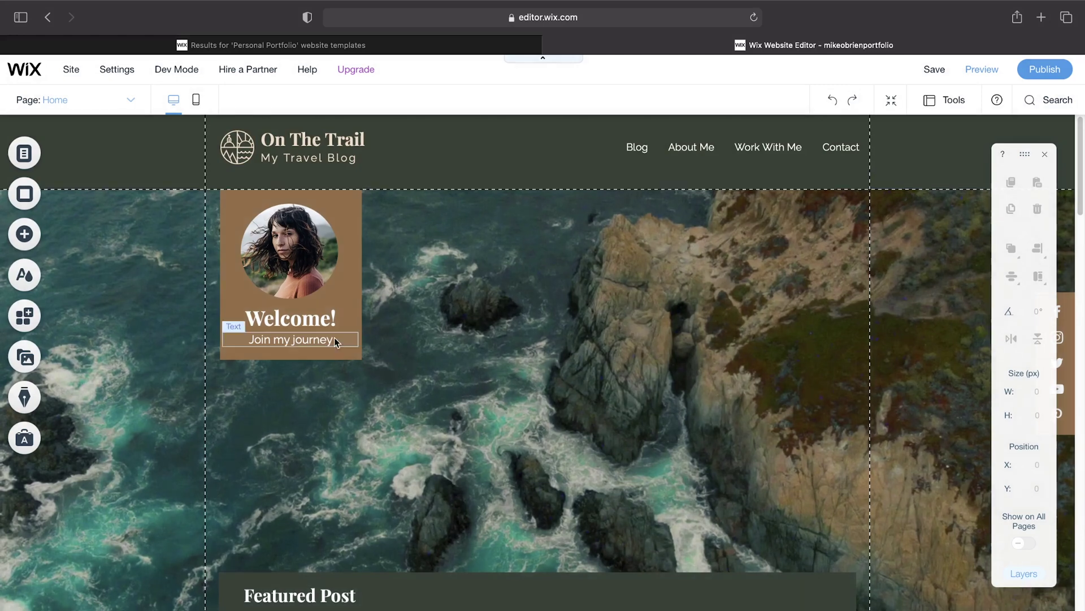
{"action": "mouse_move", "coordinate": [68, 72]}
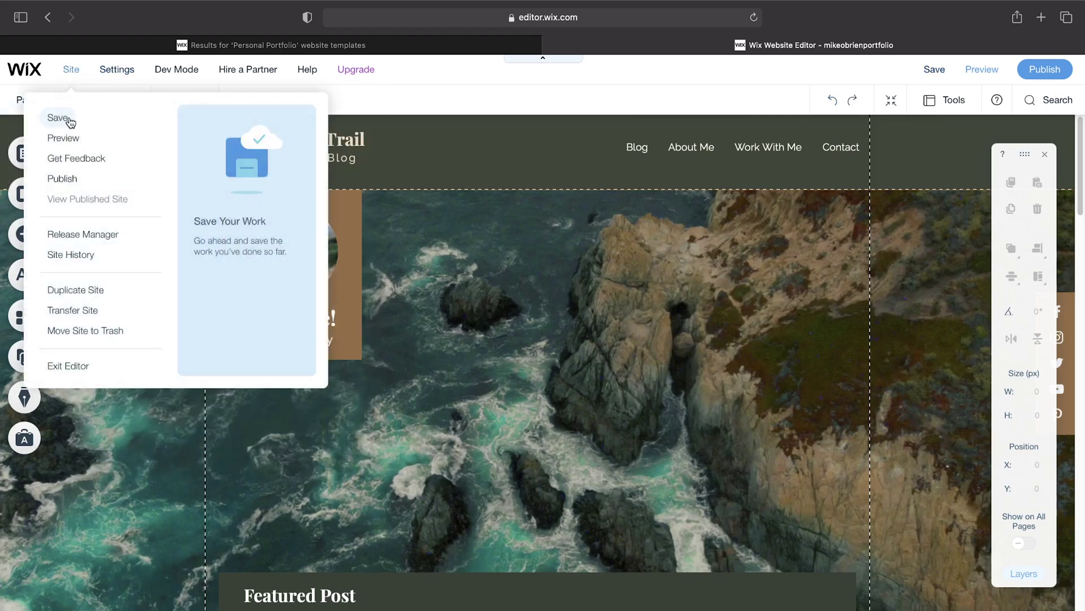
Step: Save the On The Trail site via Site > Save and close the saved confirmation
{"action": "left_click", "coordinate": [59, 120]}
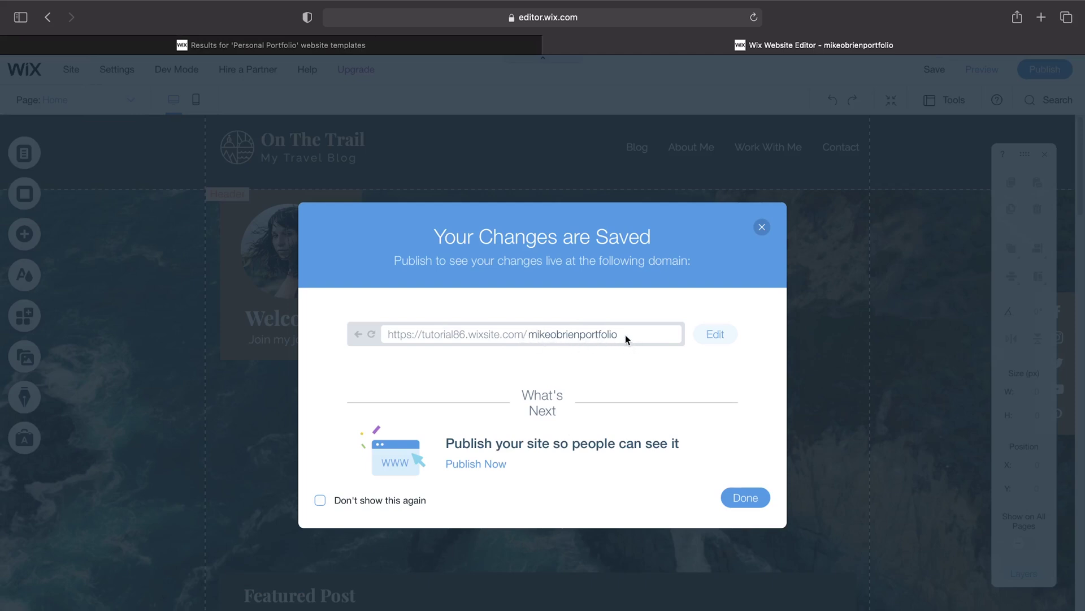
{"action": "left_click", "coordinate": [732, 500]}
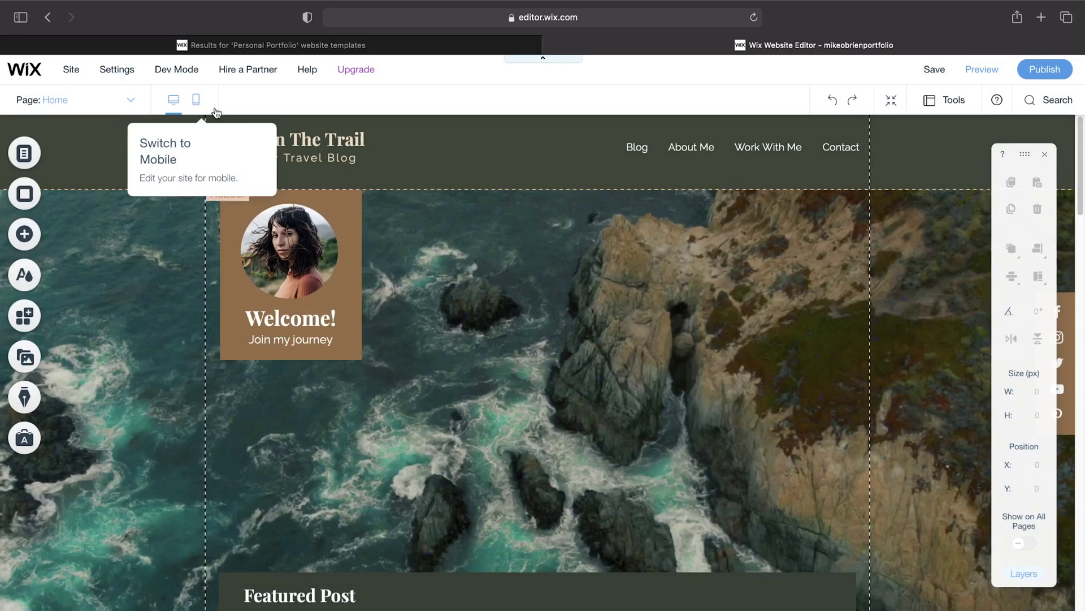
{"action": "mouse_move", "coordinate": [104, 74]}
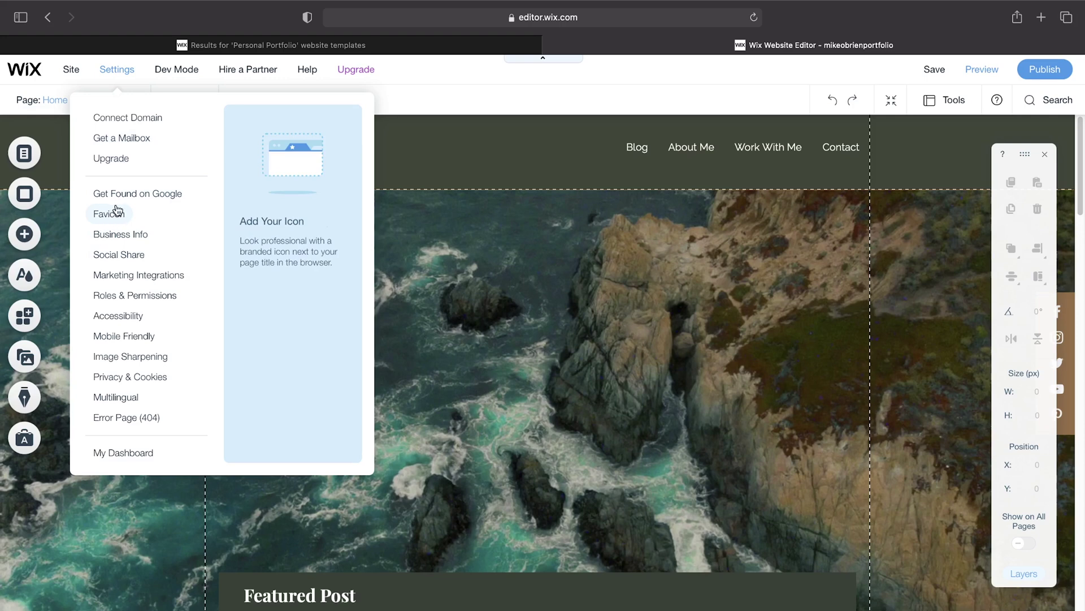
Step: Choose Favicon under Settings, which opens the Premium plan upgrade page
{"action": "mouse_move", "coordinate": [336, 70]}
{"action": "left_click", "coordinate": [118, 216]}
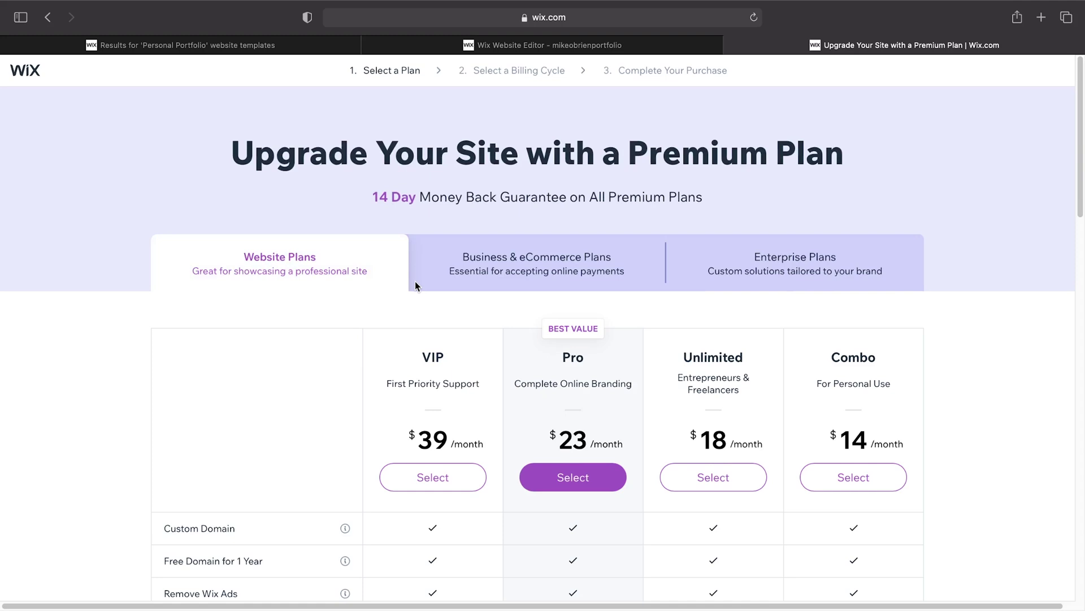
{"action": "scroll", "coordinate": [573, 289], "scroll_direction": "down", "scroll_amount": 3}
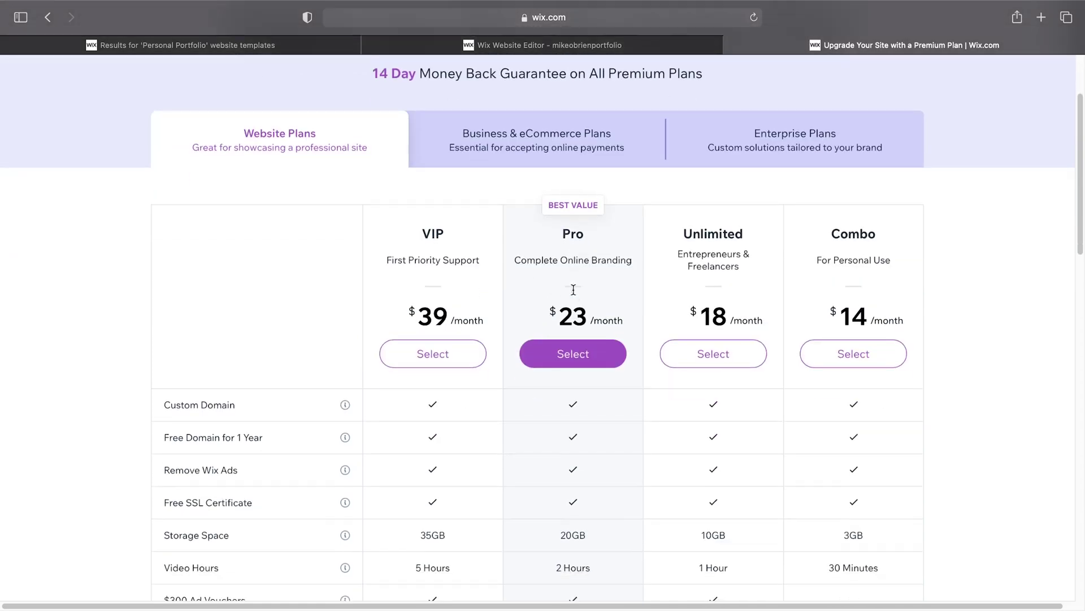
{"action": "left_click", "coordinate": [805, 140]}
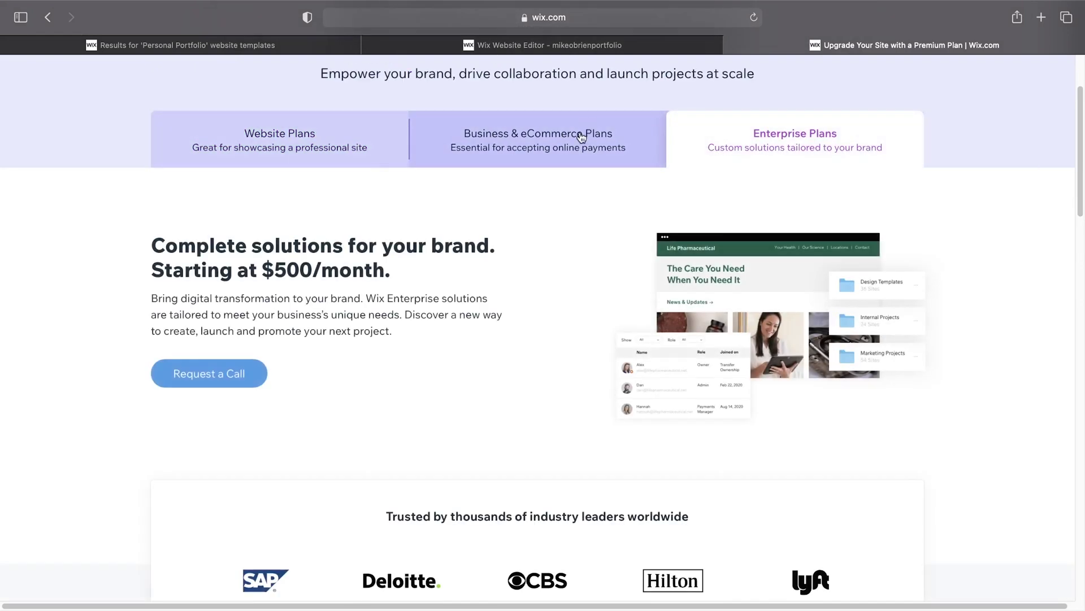
{"action": "left_click", "coordinate": [562, 148]}
{"action": "left_click", "coordinate": [266, 162]}
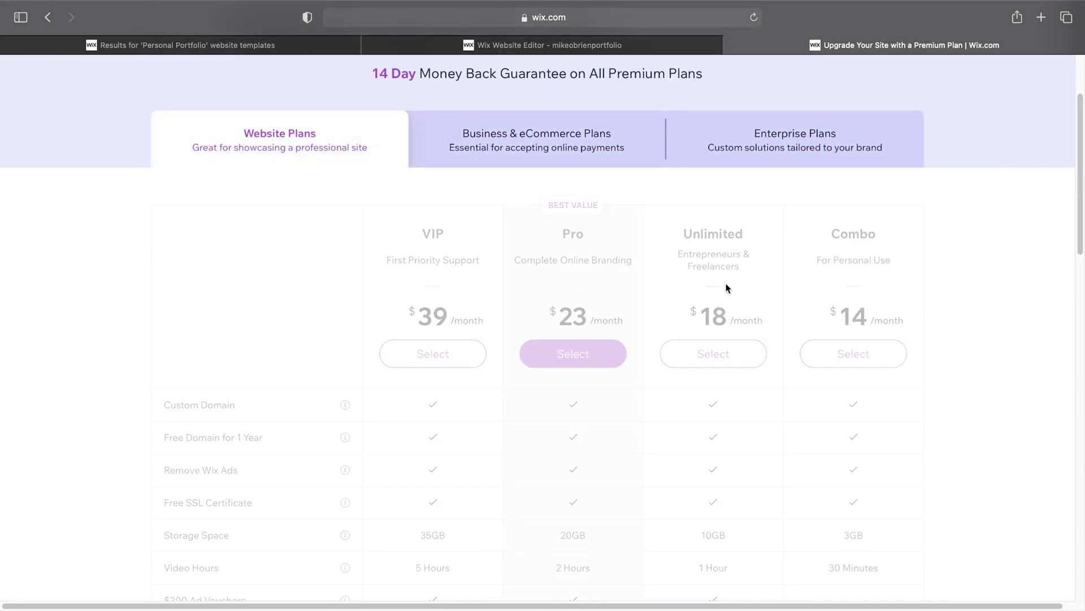
{"action": "scroll", "coordinate": [225, 260], "scroll_direction": "down", "scroll_amount": 1}
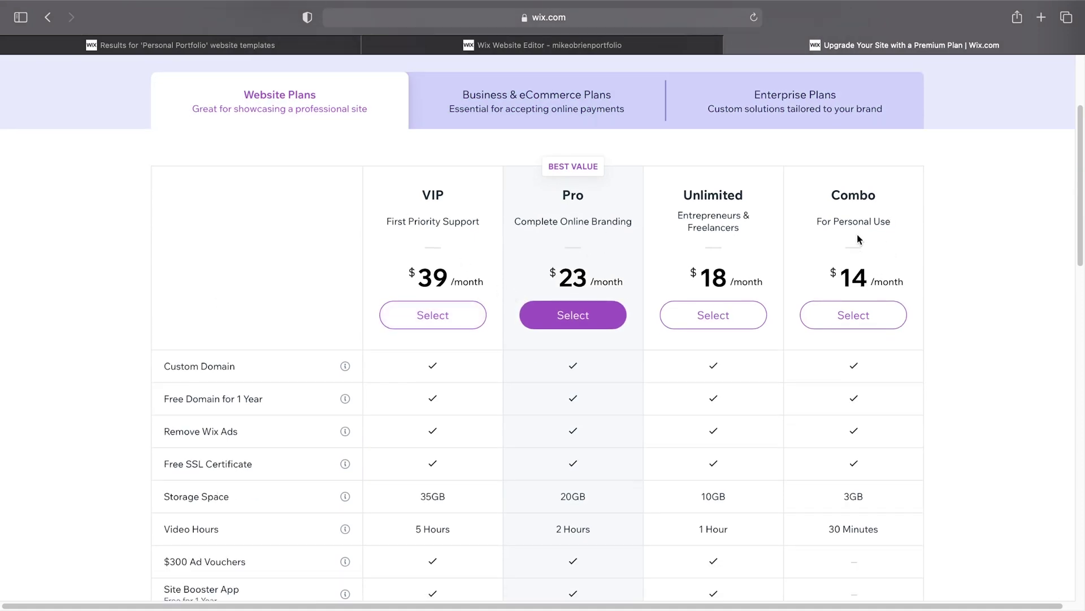
{"action": "scroll", "coordinate": [857, 239], "scroll_direction": "down", "scroll_amount": 6}
{"action": "scroll", "coordinate": [857, 242], "scroll_direction": "up", "scroll_amount": 8}
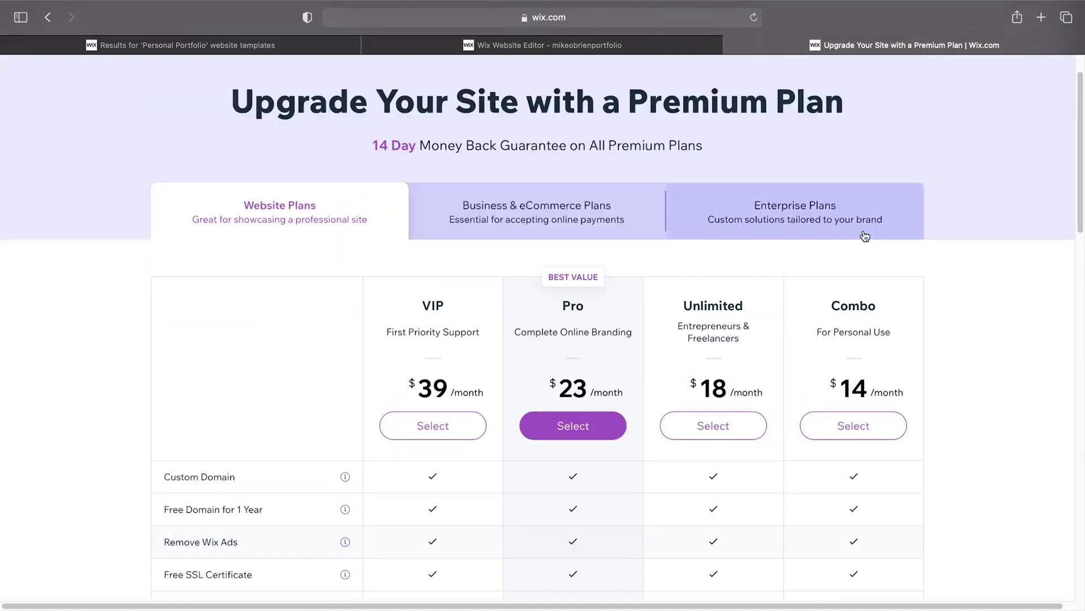
{"action": "scroll", "coordinate": [1056, 379], "scroll_direction": "down", "scroll_amount": 3}
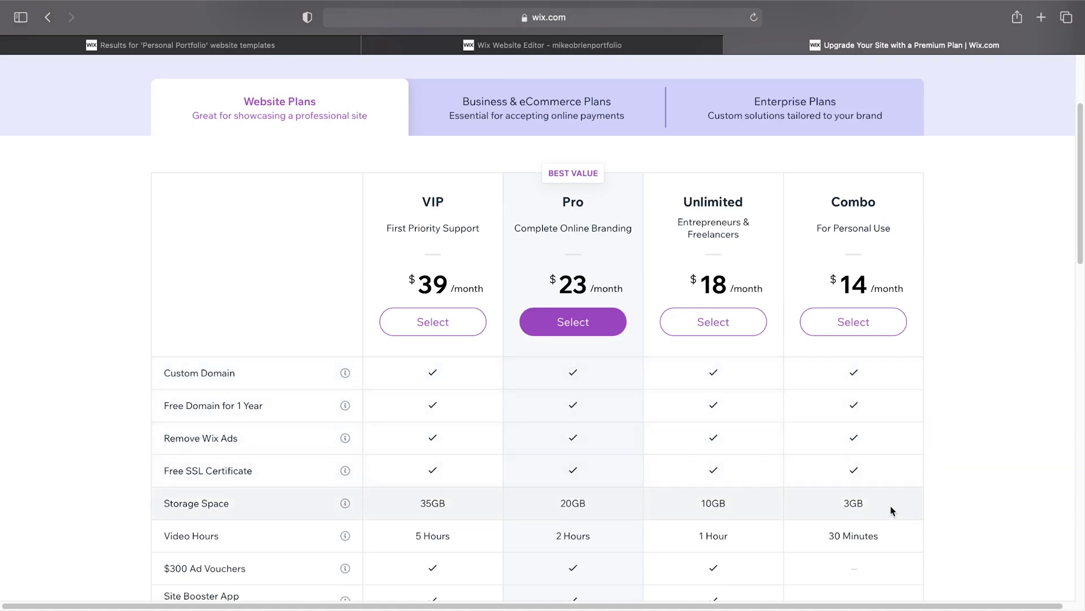
{"action": "scroll", "coordinate": [890, 507], "scroll_direction": "down", "scroll_amount": 1}
{"action": "scroll", "coordinate": [890, 505], "scroll_direction": "down", "scroll_amount": 8}
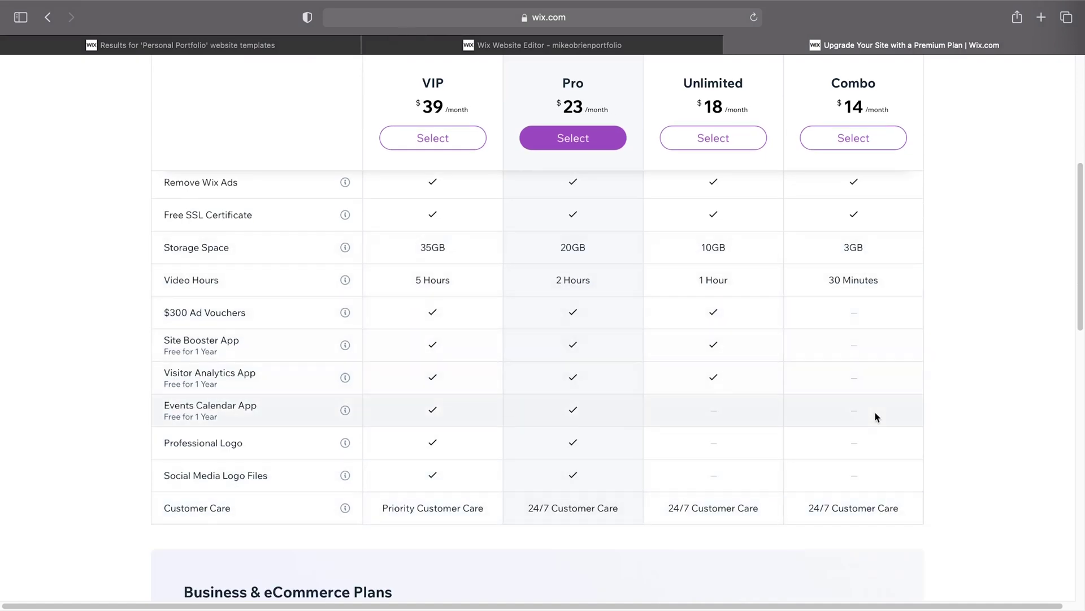
{"action": "scroll", "coordinate": [917, 280], "scroll_direction": "up", "scroll_amount": 6}
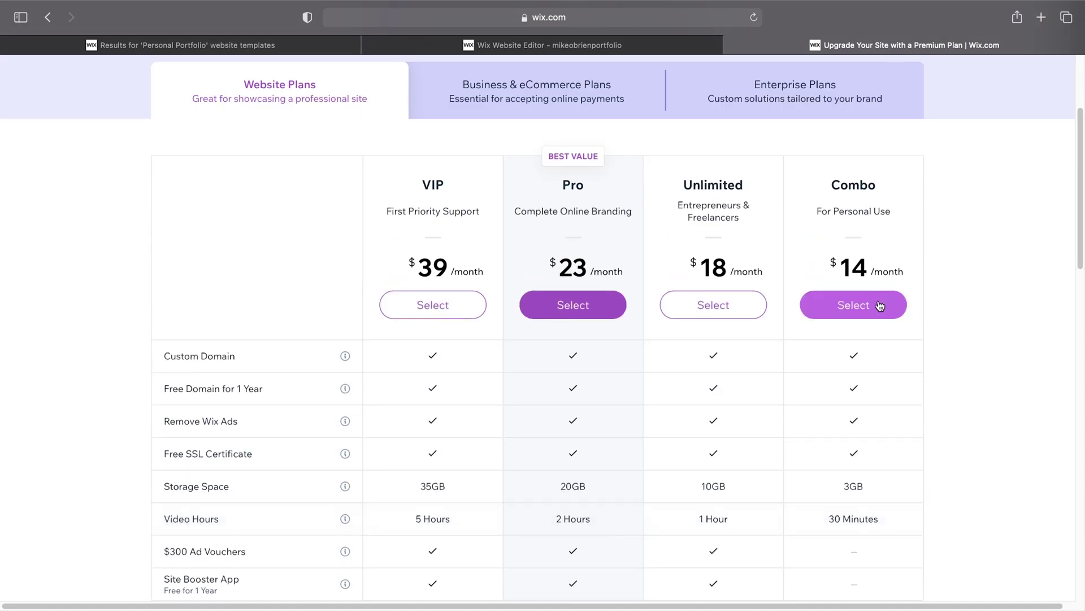
{"action": "left_click", "coordinate": [880, 306]}
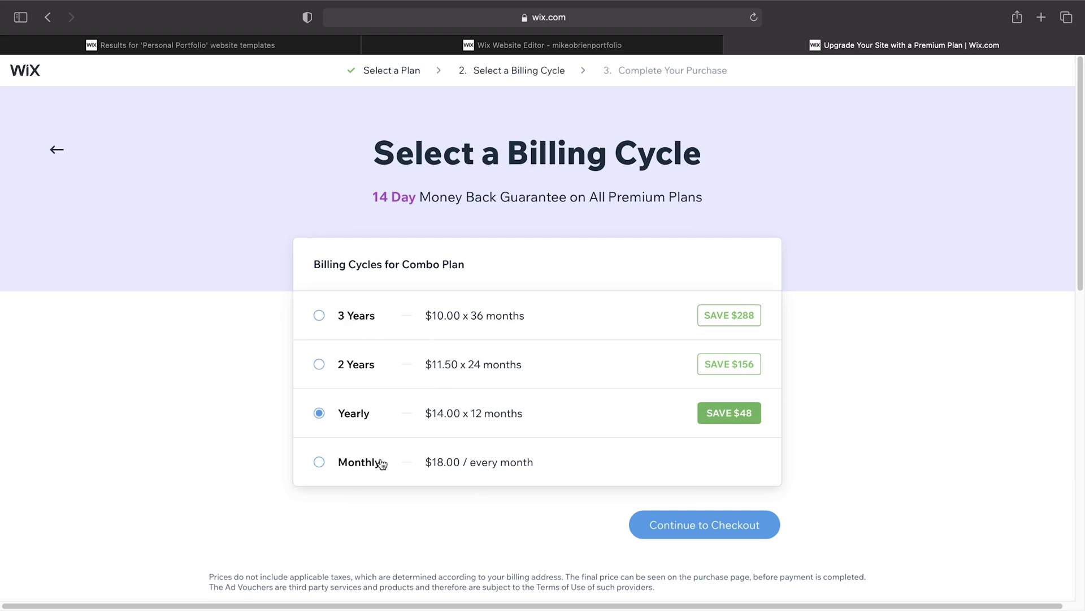
Step: Pick the Combo plan with Monthly billing at $18.00 per month
{"action": "left_click", "coordinate": [360, 463]}
{"action": "scroll", "coordinate": [583, 437], "scroll_direction": "down", "scroll_amount": 3}
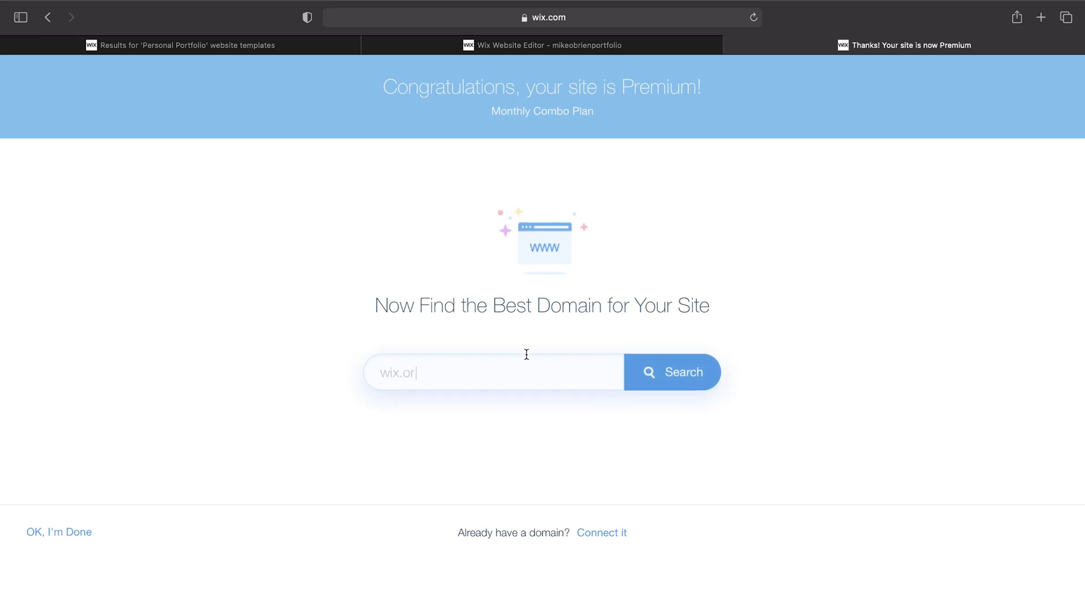
Step: Search a .com domain built from the owner's name, then retry with 'portfolio' appended
{"action": "left_click", "coordinate": [477, 375]}
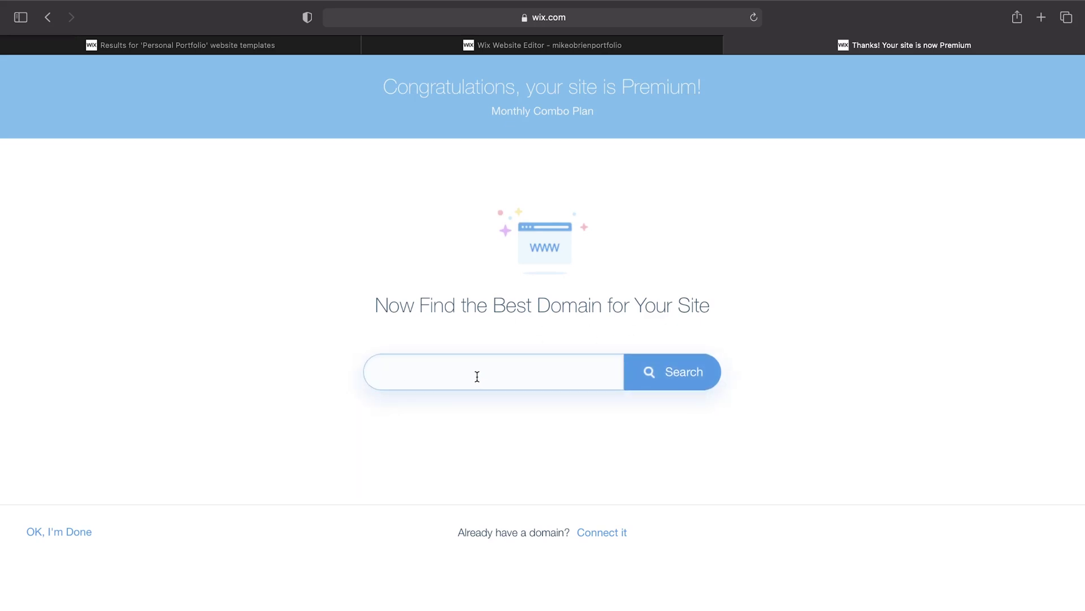
{"action": "type", "text": "mikeobrien.com"}
{"action": "key", "text": "Return"}
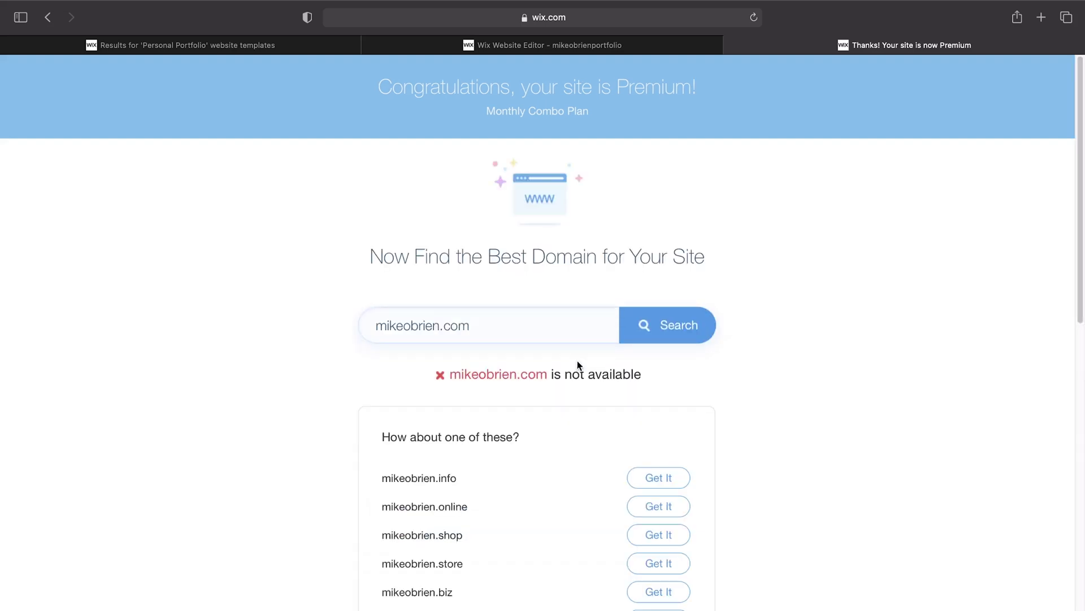
{"action": "scroll", "coordinate": [540, 410], "scroll_direction": "down", "scroll_amount": 1}
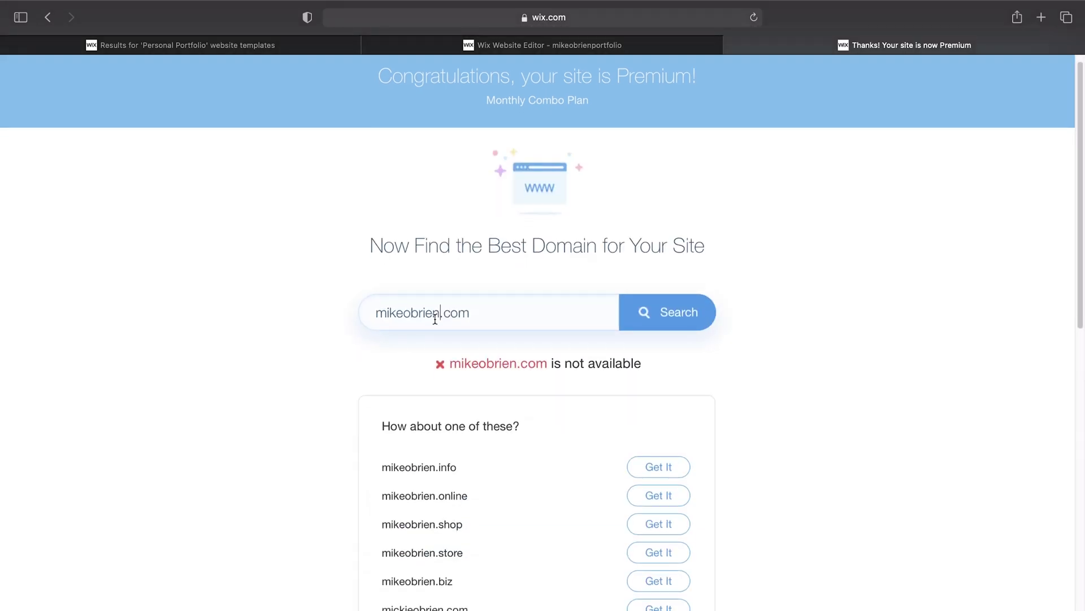
{"action": "type", "text": "portfolio"}
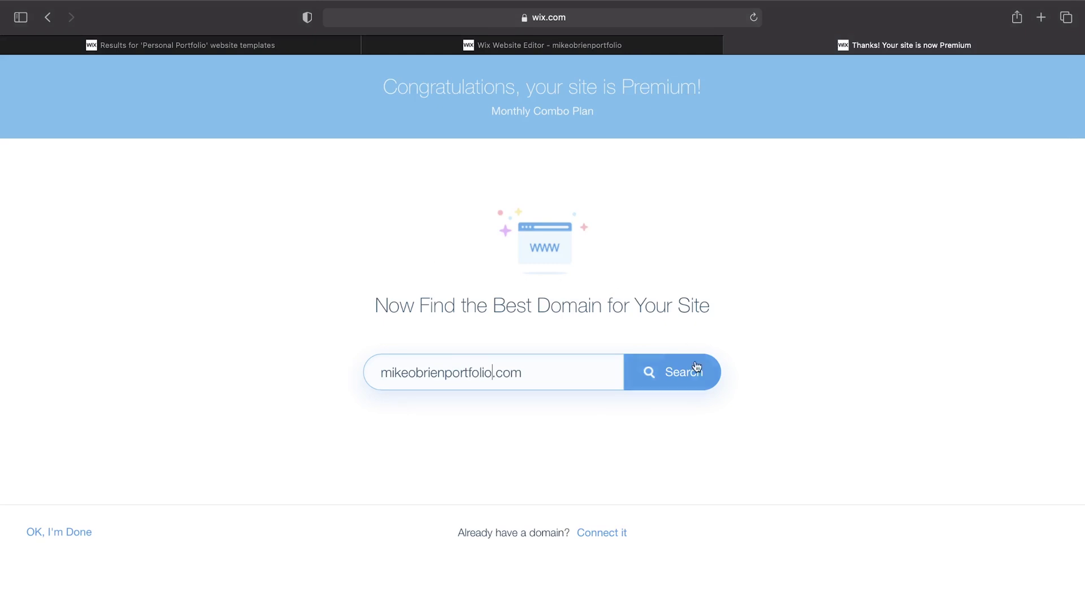
{"action": "left_click", "coordinate": [677, 373]}
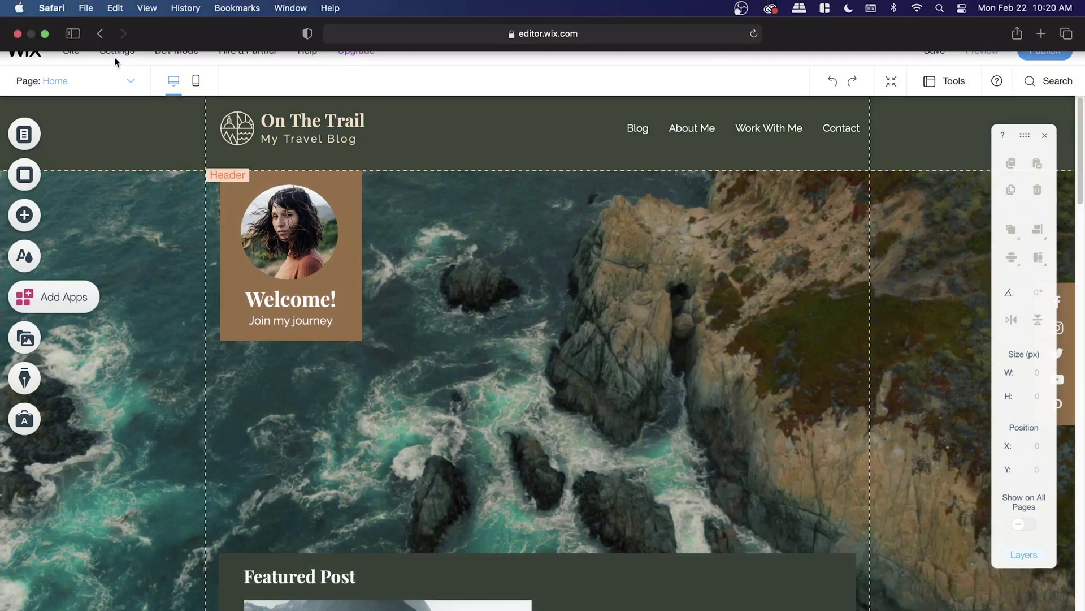
Step: Open the Dashboard's Website Settings at the Favicon section from the Settings menu
{"action": "mouse_move", "coordinate": [116, 60]}
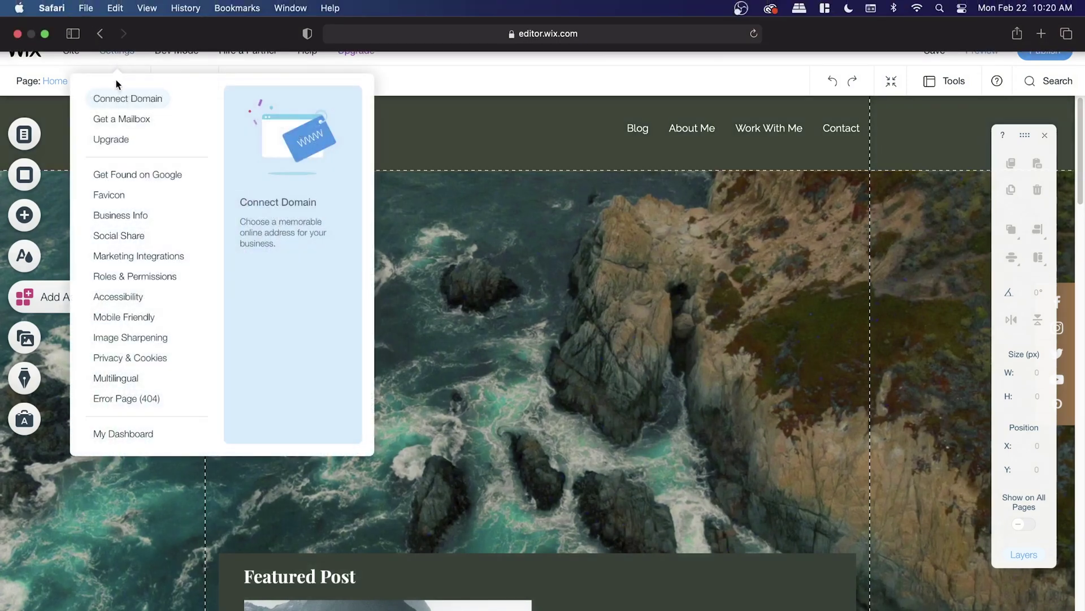
{"action": "left_click", "coordinate": [115, 195]}
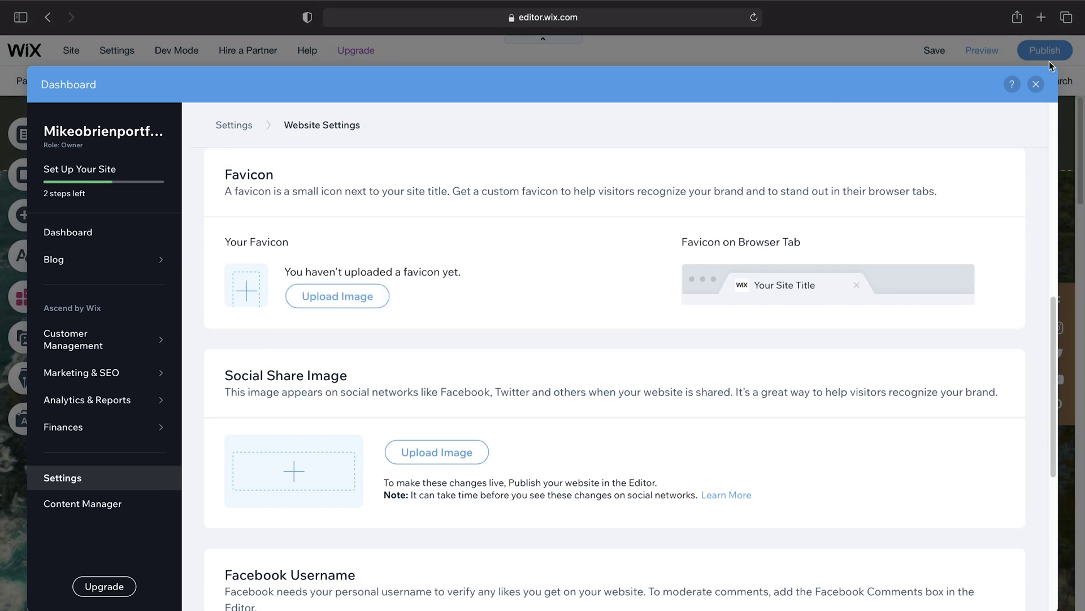
Step: Upload logo.png from the computer as the site favicon and save the settings
{"action": "left_click", "coordinate": [347, 299]}
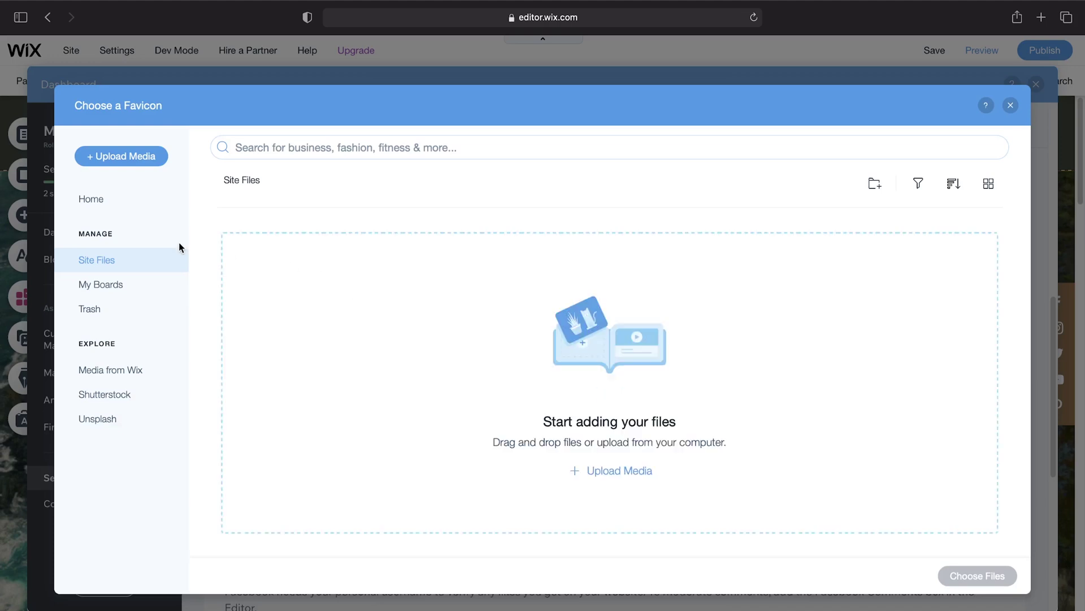
{"action": "left_click", "coordinate": [122, 158]}
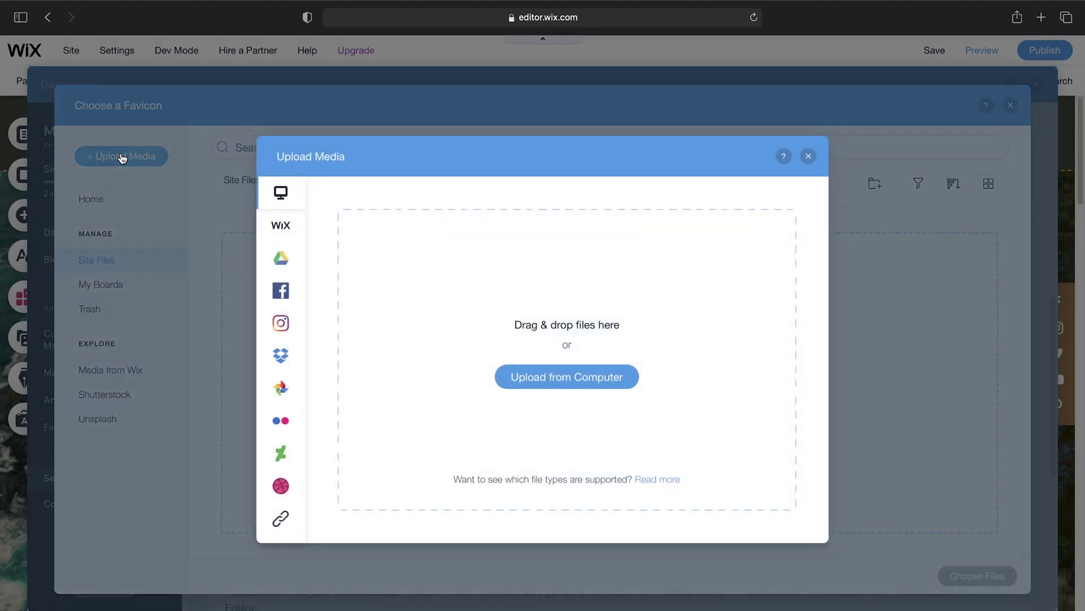
{"action": "left_click", "coordinate": [517, 384]}
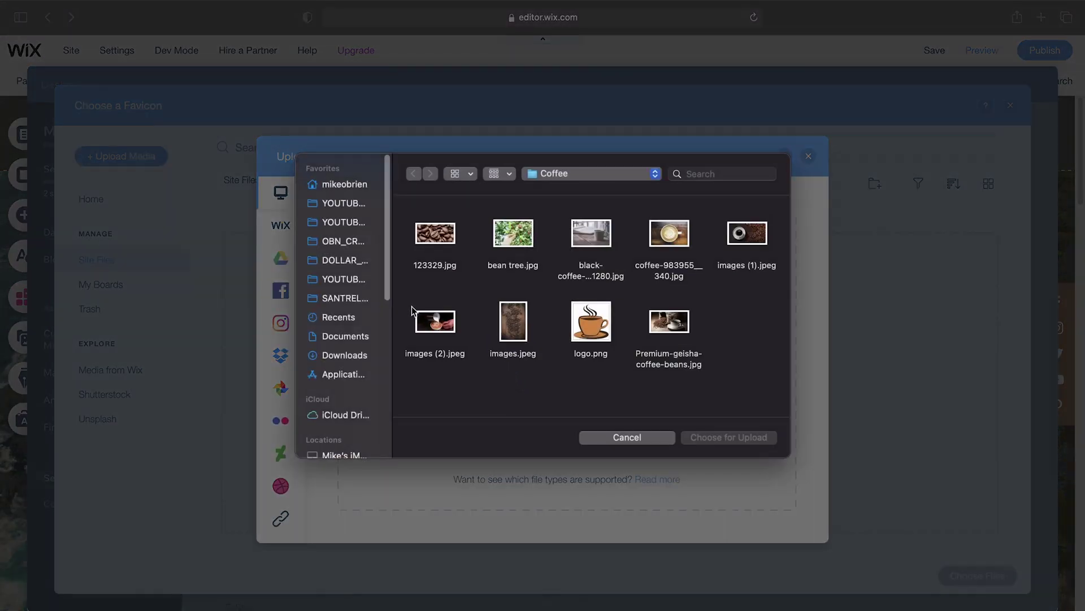
{"action": "double_click", "coordinate": [592, 322]}
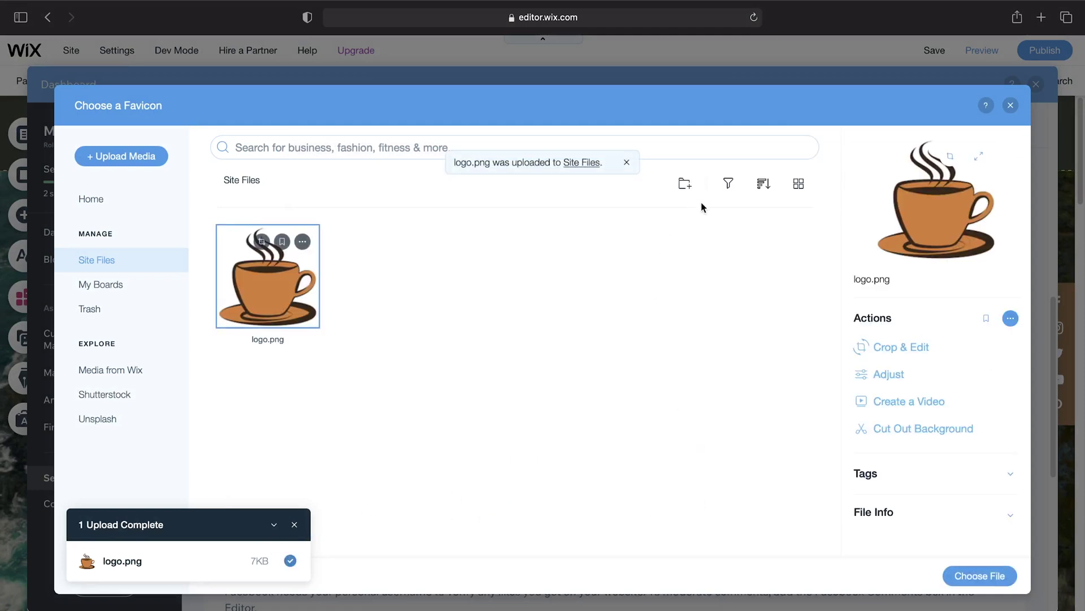
{"action": "left_click", "coordinate": [980, 575]}
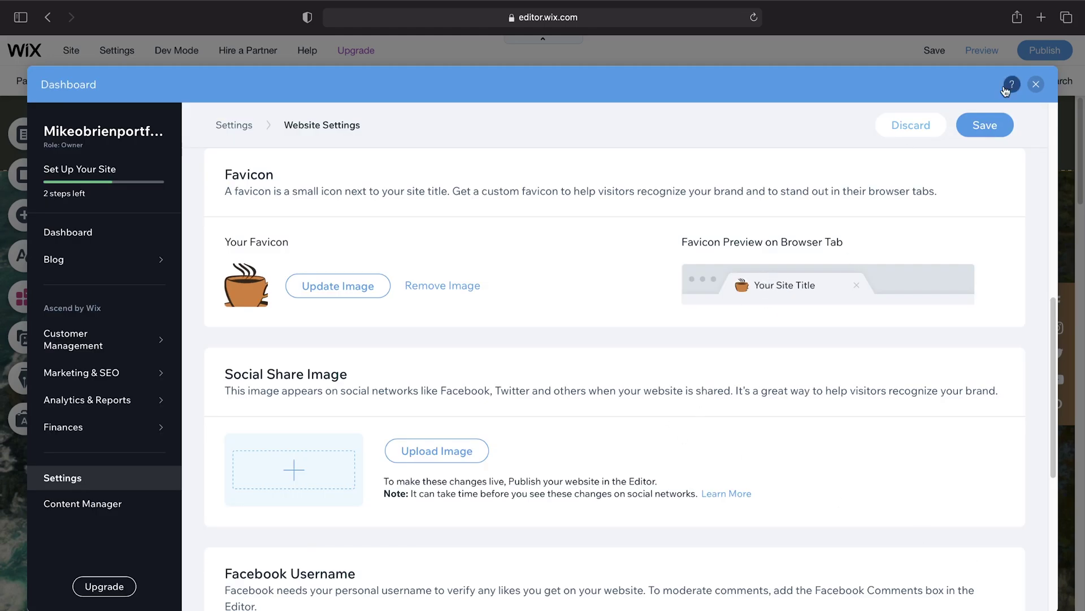
{"action": "left_click", "coordinate": [986, 130]}
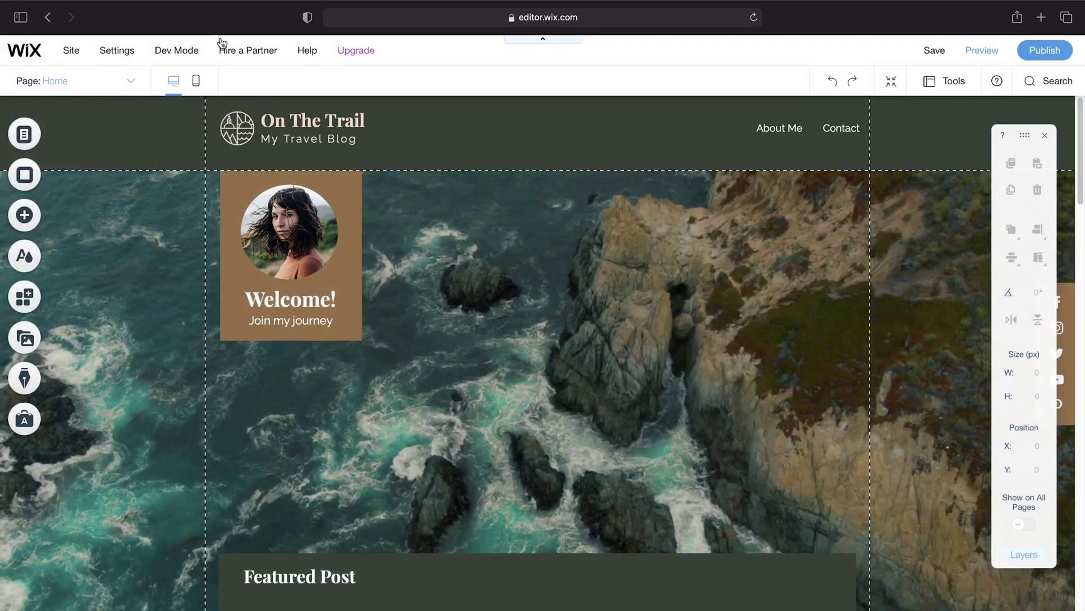
{"action": "mouse_move", "coordinate": [286, 59]}
{"action": "left_click", "coordinate": [103, 84]}
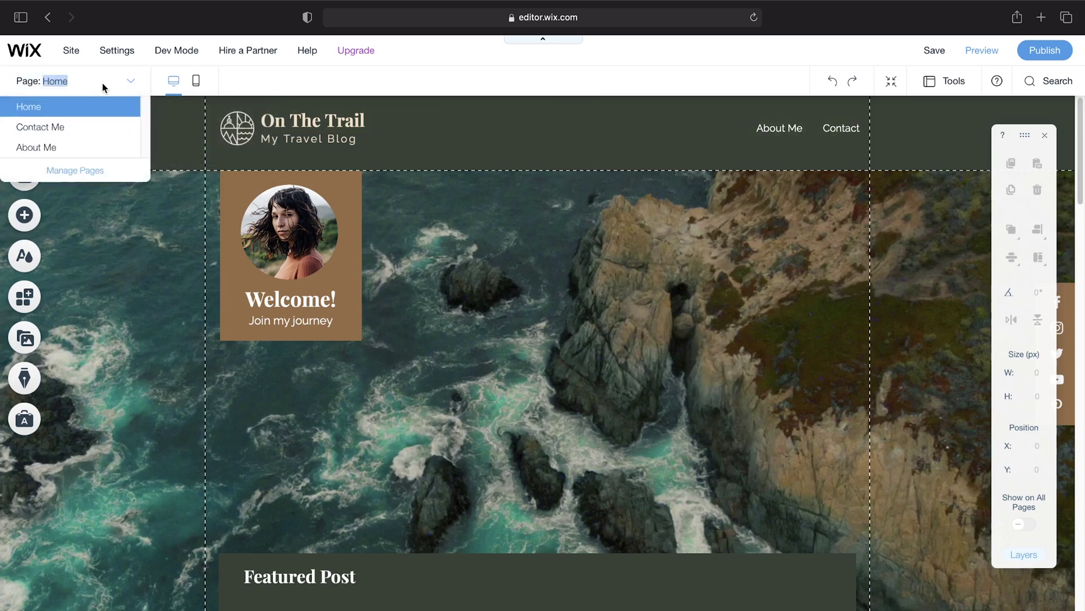
{"action": "left_click", "coordinate": [100, 124]}
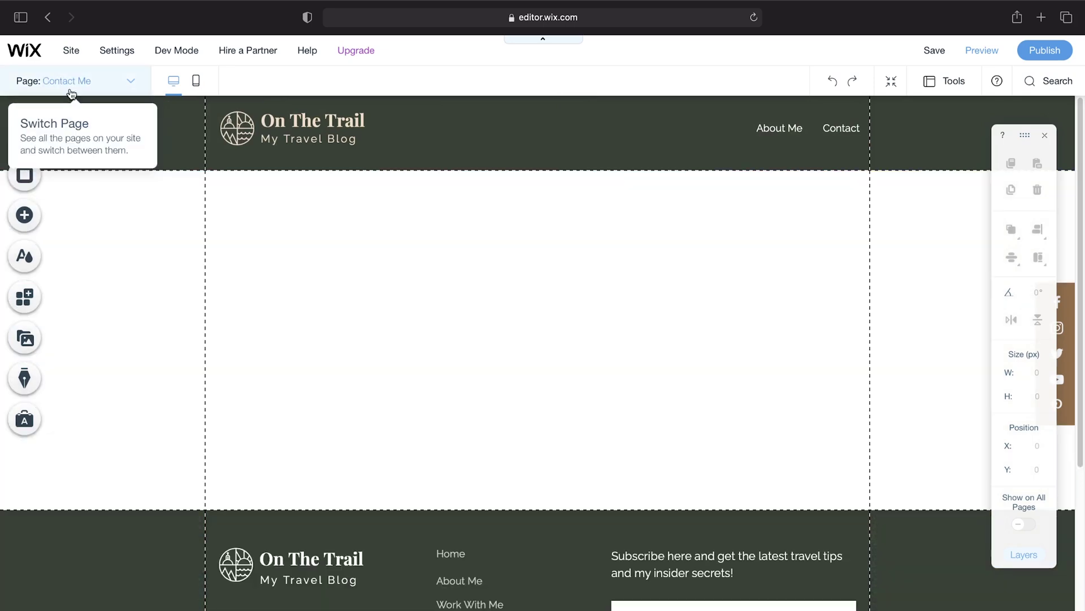
{"action": "left_click", "coordinate": [77, 81]}
{"action": "left_click", "coordinate": [64, 148]}
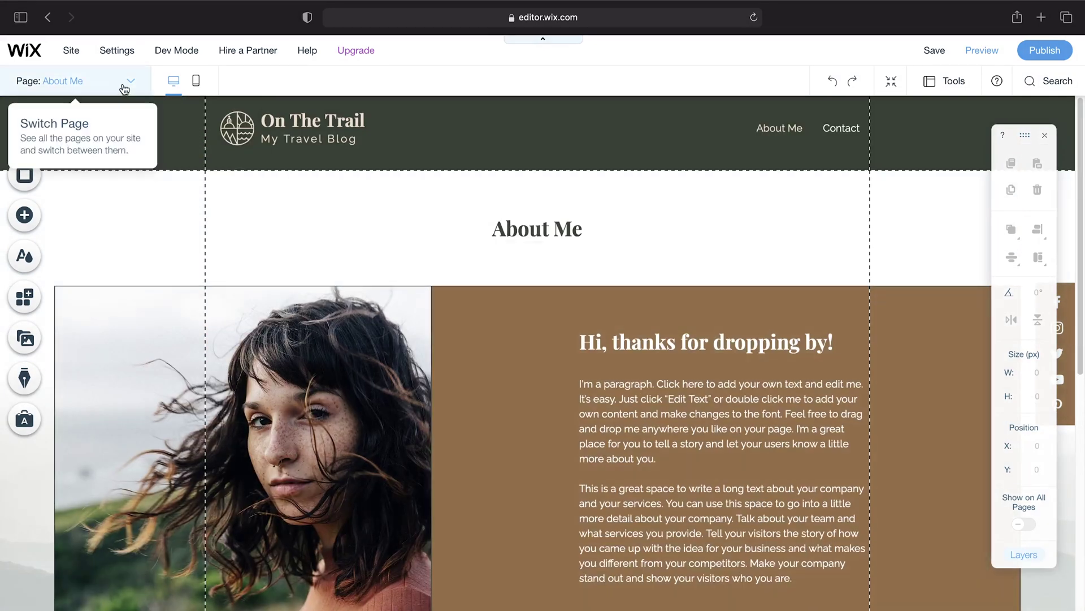
{"action": "left_click", "coordinate": [125, 84]}
{"action": "left_click", "coordinate": [72, 105]}
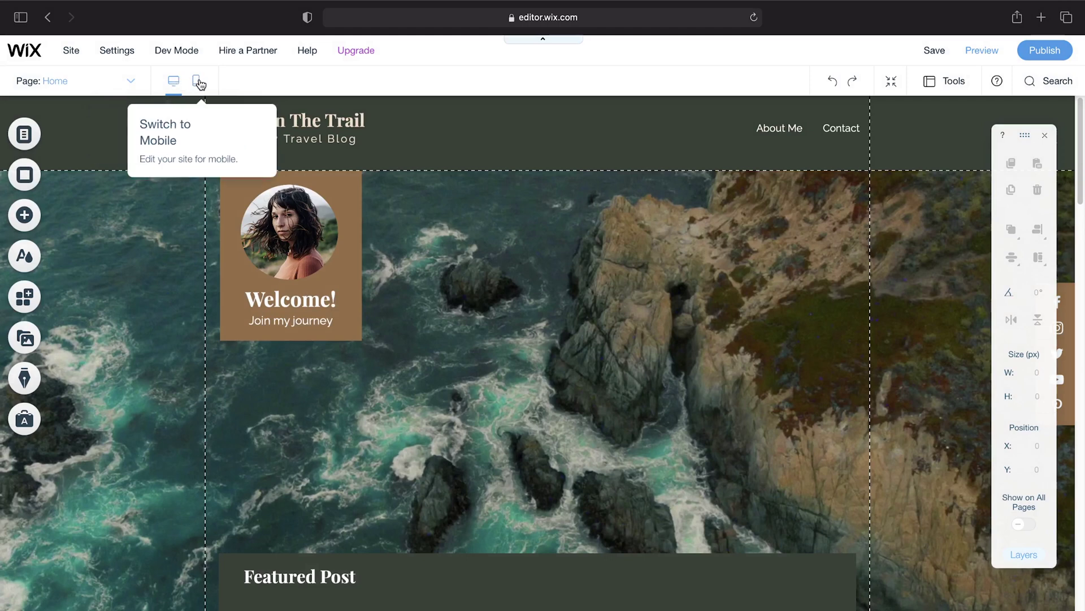
{"action": "left_click", "coordinate": [199, 83]}
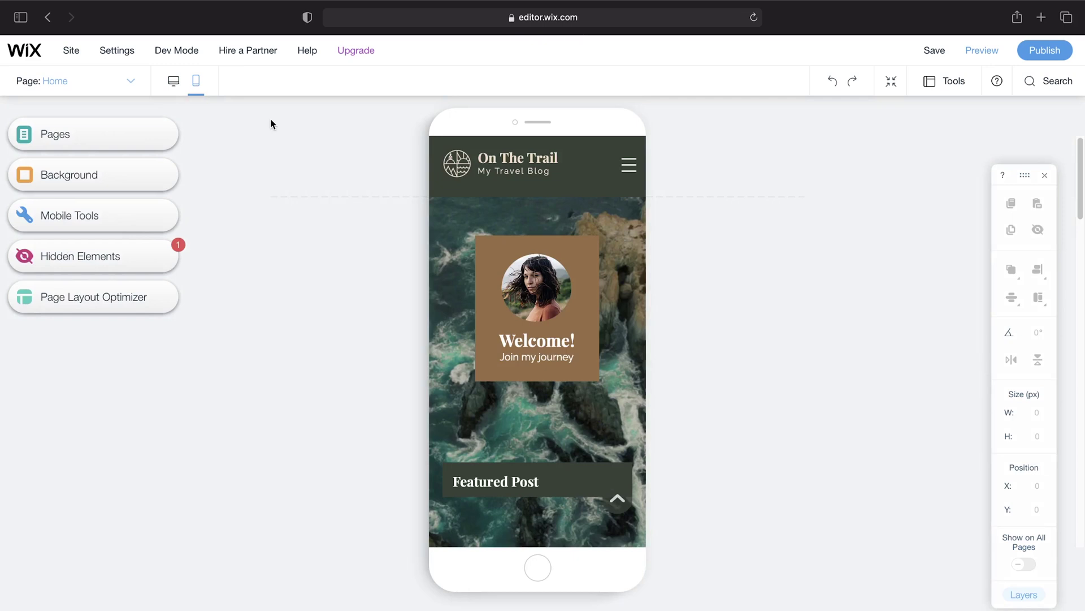
{"action": "mouse_move", "coordinate": [178, 70]}
{"action": "left_click", "coordinate": [171, 83]}
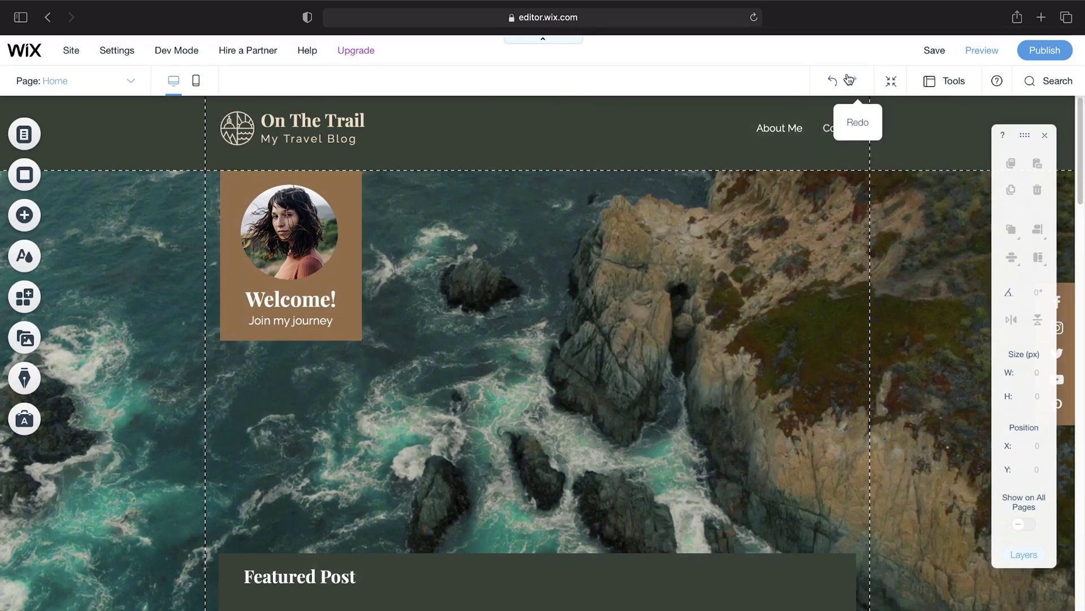
Step: Zoom out to an overview of all the Home page sections
{"action": "left_click", "coordinate": [893, 82]}
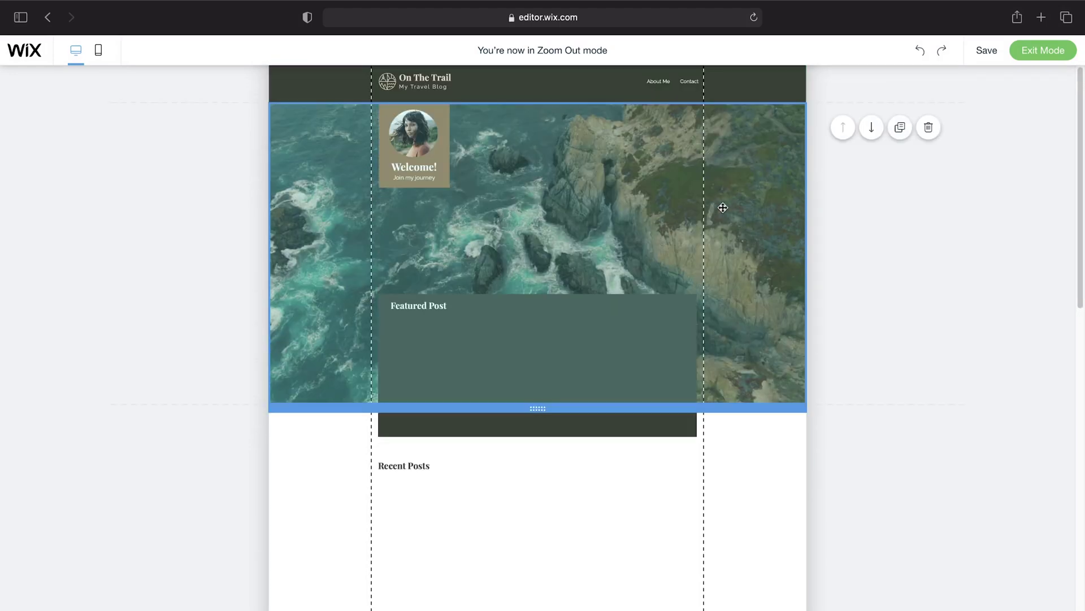
{"action": "scroll", "coordinate": [553, 215], "scroll_direction": "down", "scroll_amount": 3}
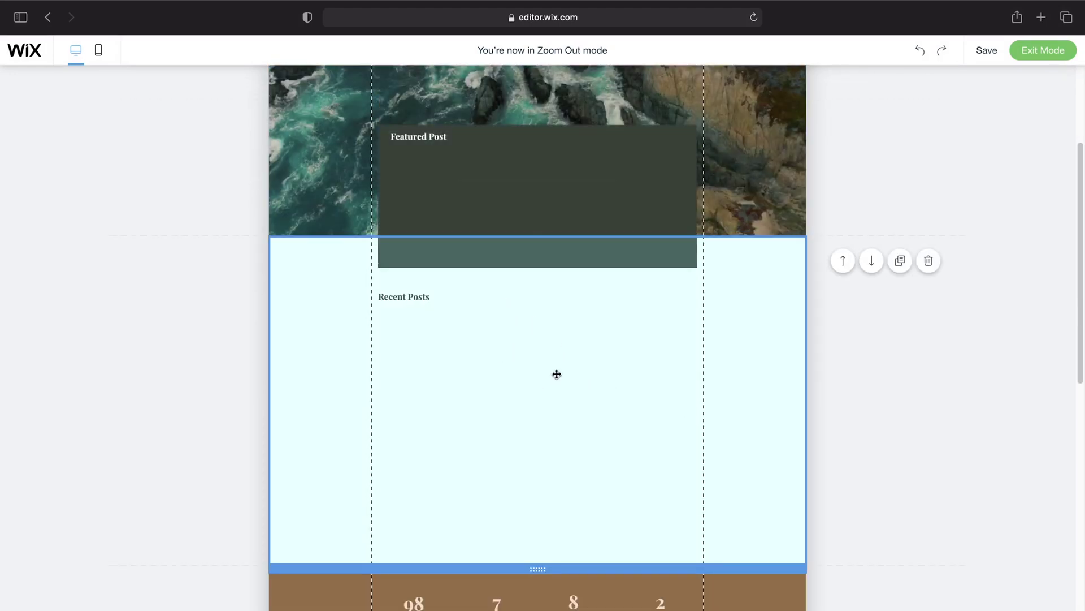
{"action": "scroll", "coordinate": [557, 373], "scroll_direction": "down", "scroll_amount": 3}
{"action": "scroll", "coordinate": [575, 430], "scroll_direction": "down", "scroll_amount": 6}
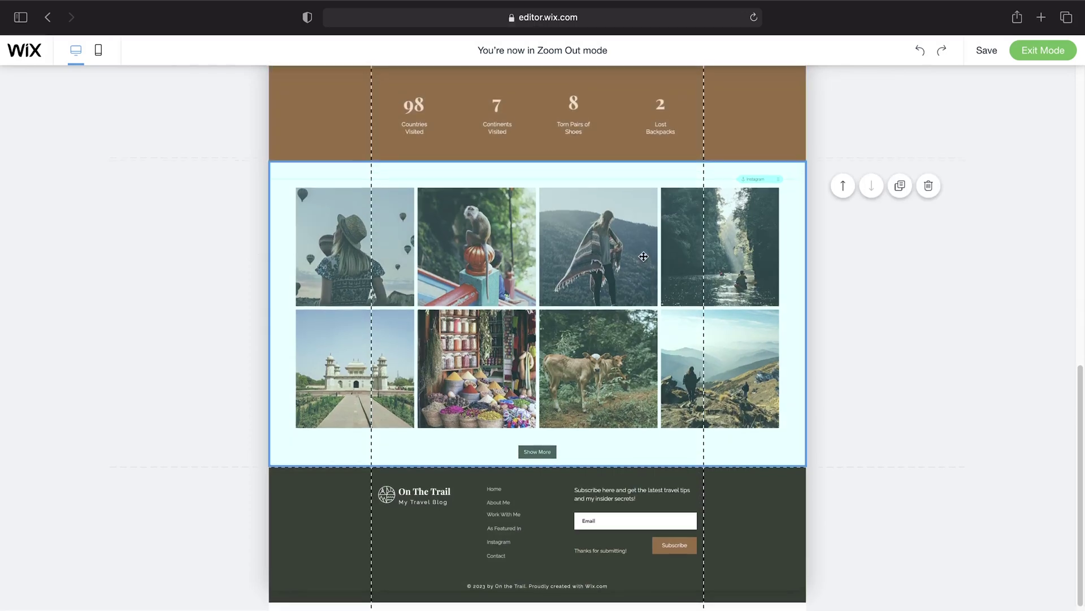
{"action": "scroll", "coordinate": [644, 330], "scroll_direction": "up", "scroll_amount": 1}
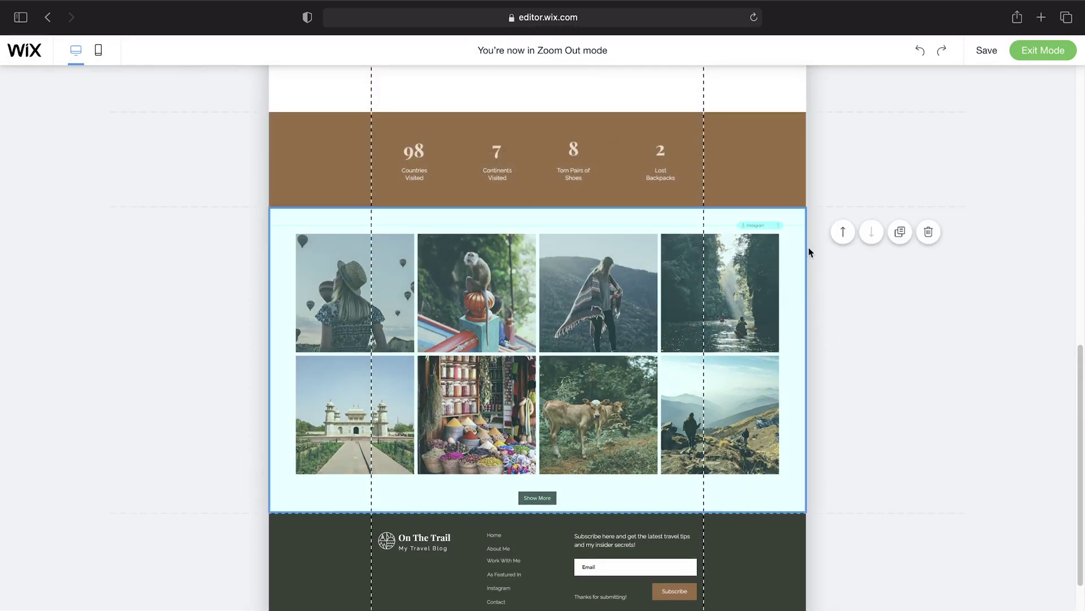
Step: Move the gallery above the stats strip and back below it, then exit the overview
{"action": "left_click", "coordinate": [842, 231]}
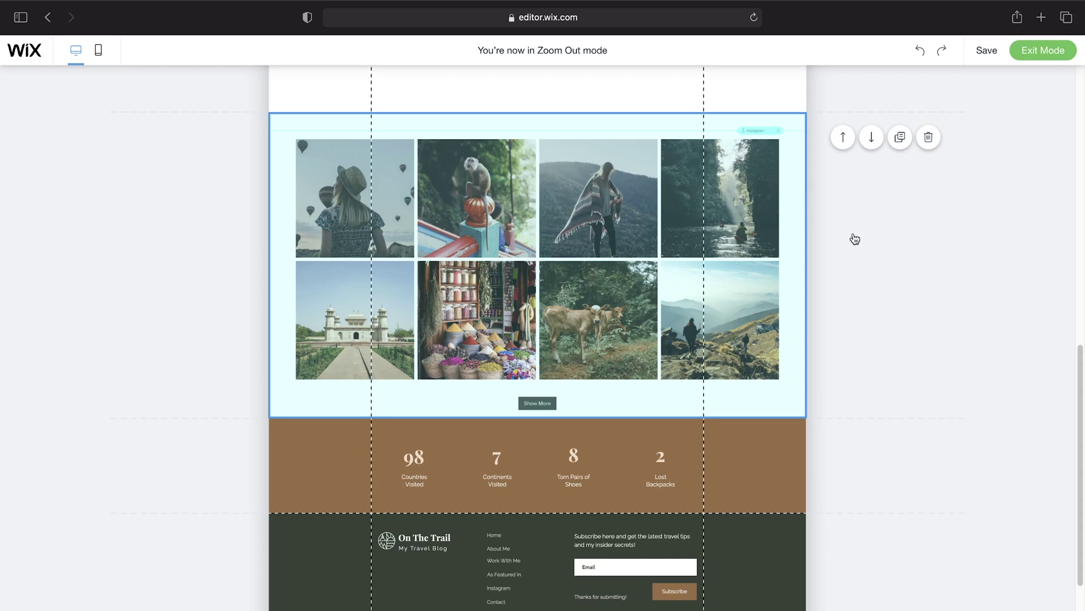
{"action": "left_click", "coordinate": [871, 145]}
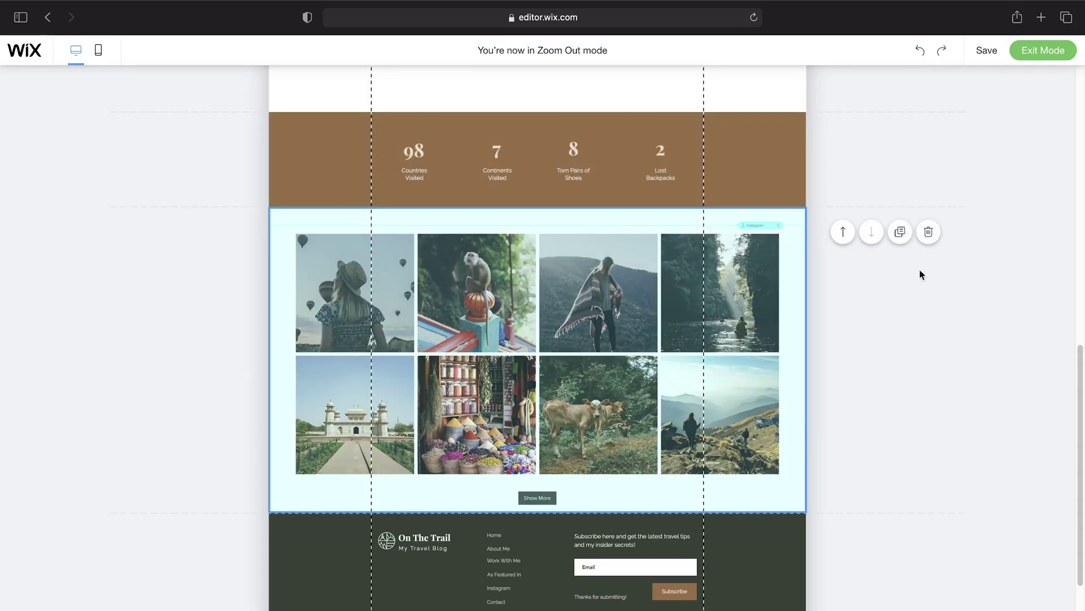
{"action": "scroll", "coordinate": [697, 300], "scroll_direction": "up", "scroll_amount": 15}
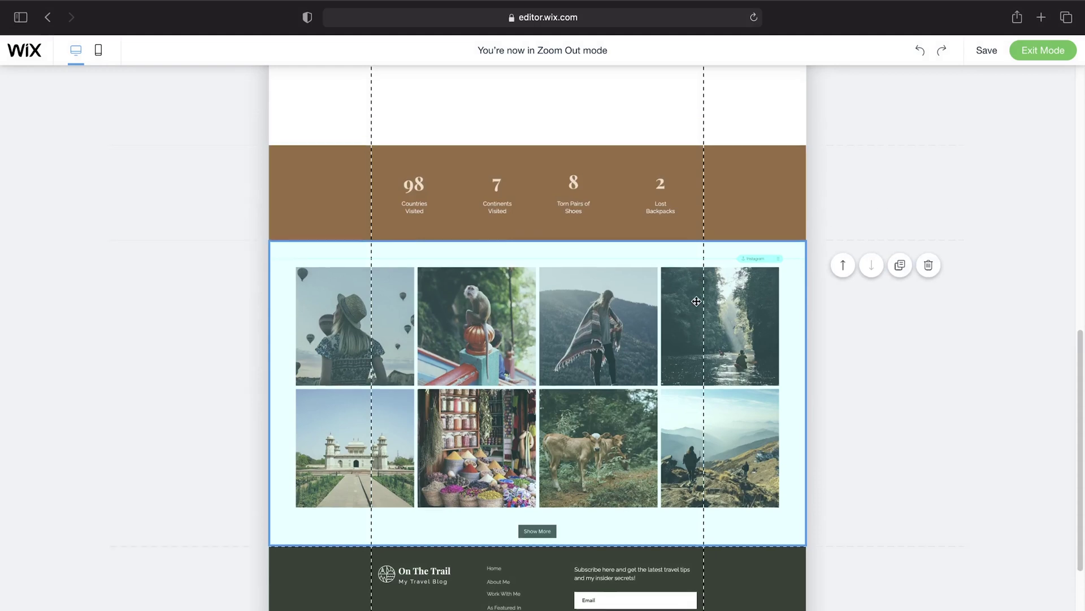
{"action": "left_click", "coordinate": [1062, 52]}
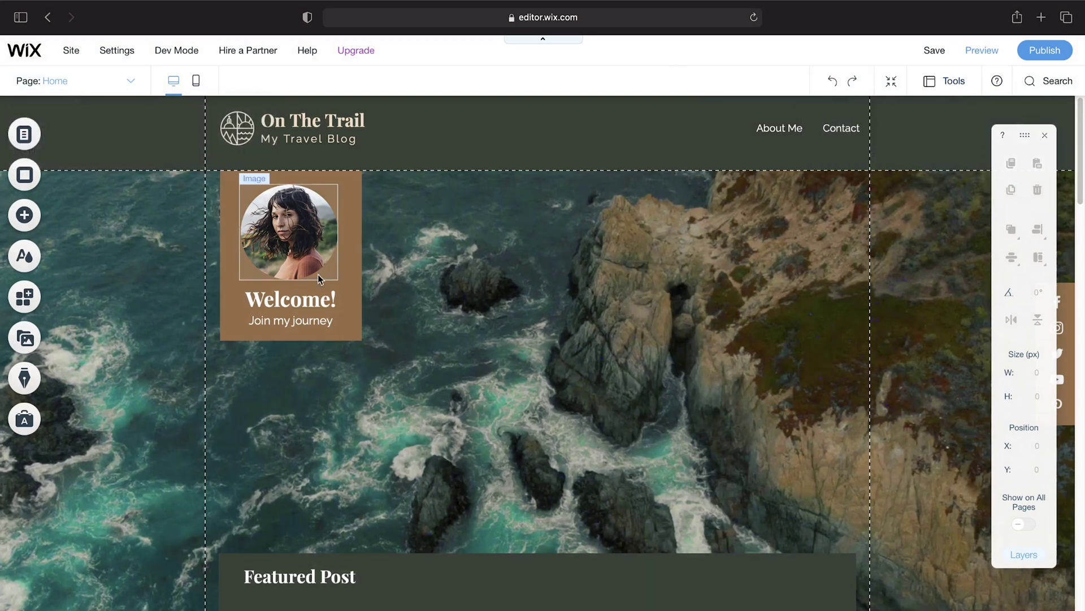
{"action": "scroll", "coordinate": [599, 309], "scroll_direction": "down", "scroll_amount": 1}
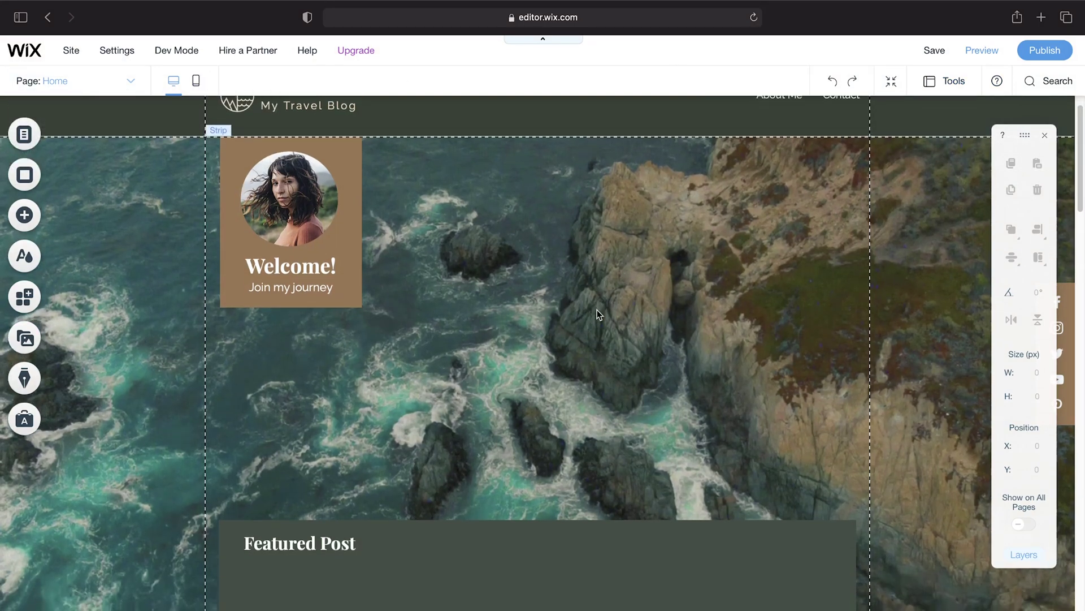
{"action": "scroll", "coordinate": [599, 309], "scroll_direction": "up", "scroll_amount": 1}
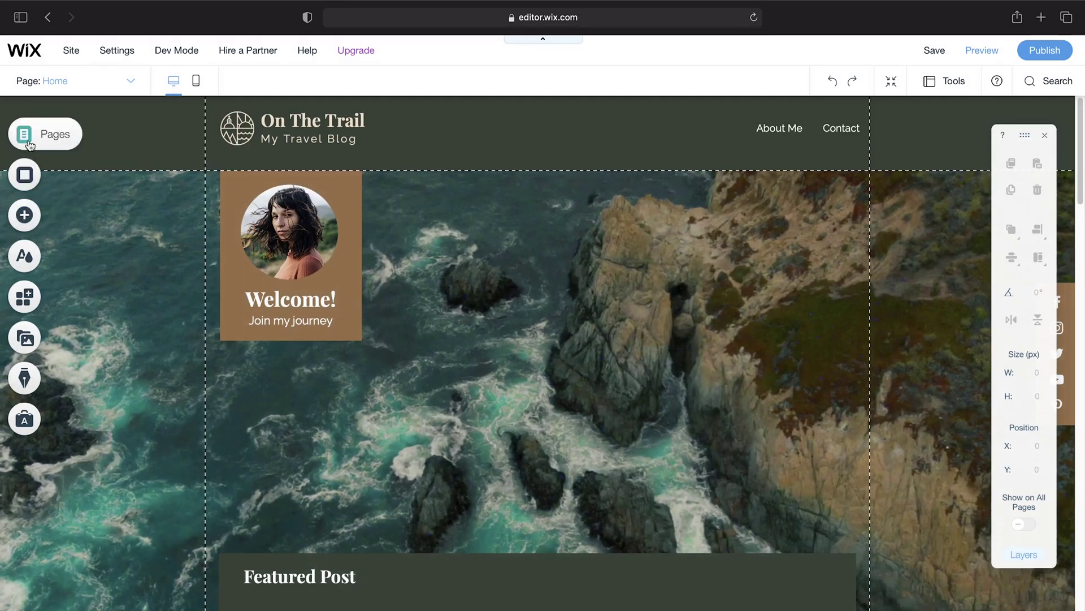
Step: Browse the Contact Me and About Me pages, then return to the Home page
{"action": "left_click", "coordinate": [26, 135]}
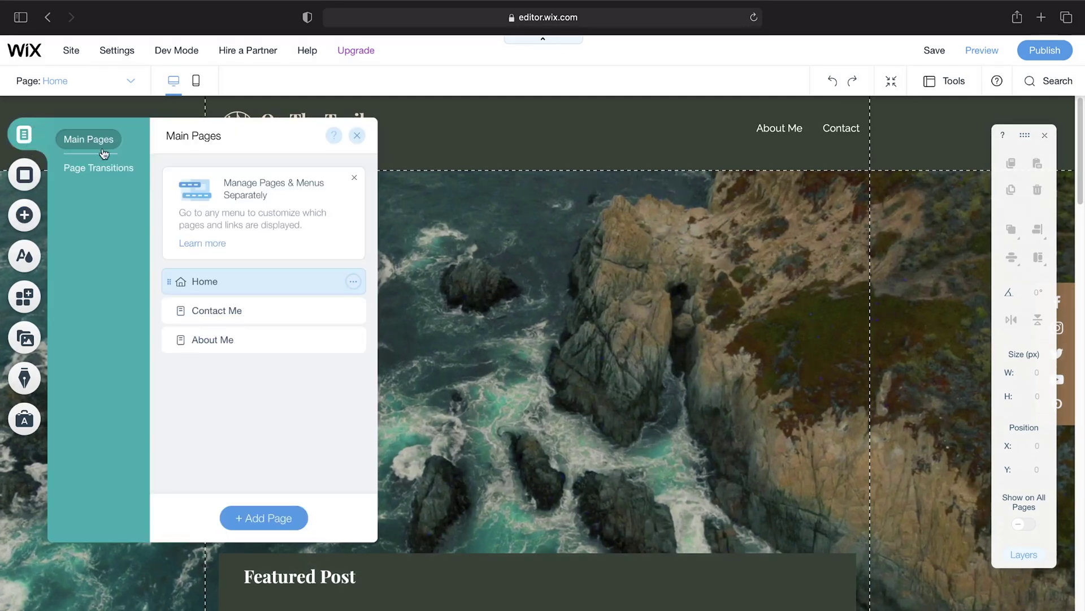
{"action": "left_click", "coordinate": [260, 322]}
{"action": "left_click", "coordinate": [261, 340]}
{"action": "left_click", "coordinate": [264, 280]}
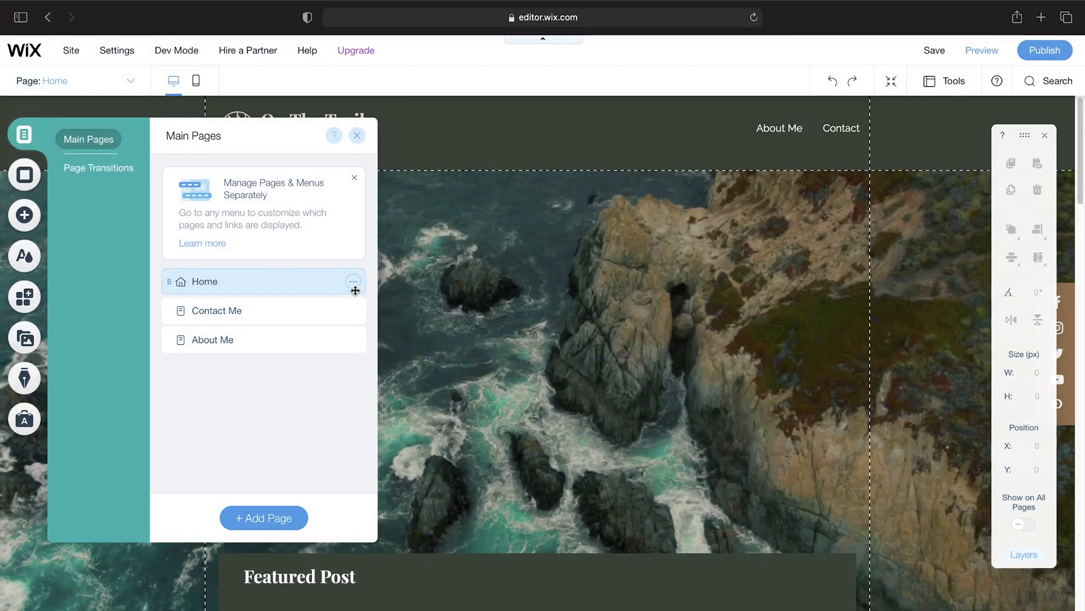
Step: Open the Home page settings and review its Layouts, Permissions and SEO (Google) tabs
{"action": "left_click", "coordinate": [354, 281]}
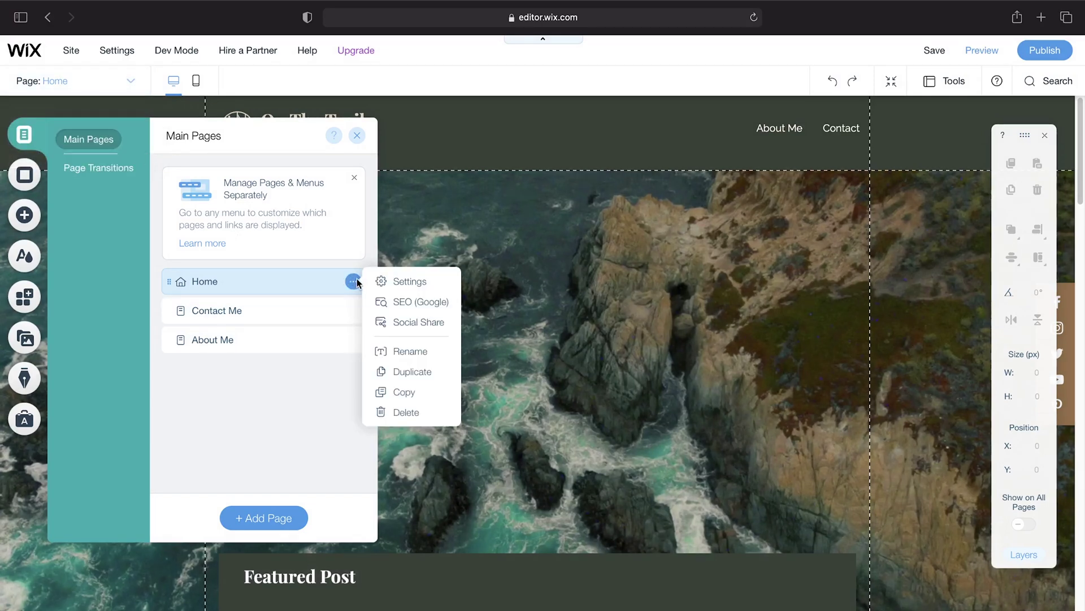
{"action": "left_click", "coordinate": [413, 281]}
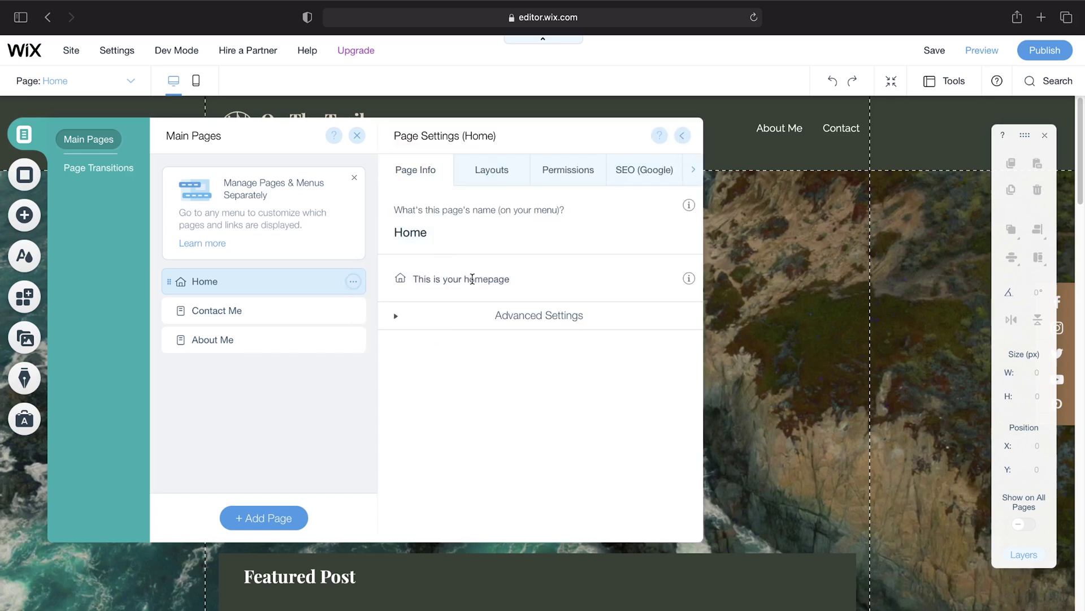
{"action": "left_click", "coordinate": [495, 171]}
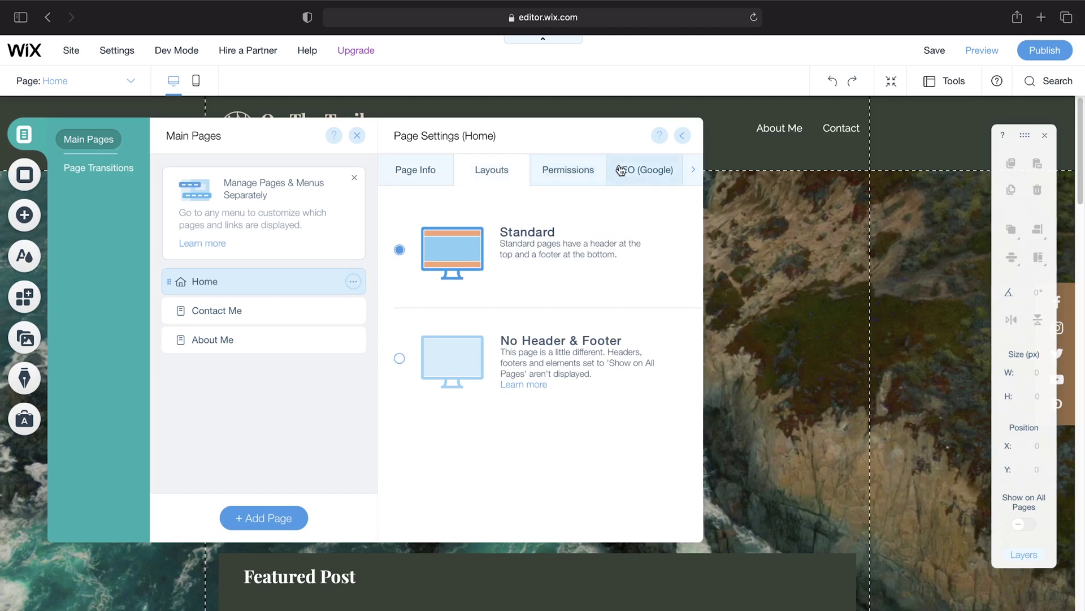
{"action": "left_click", "coordinate": [576, 177]}
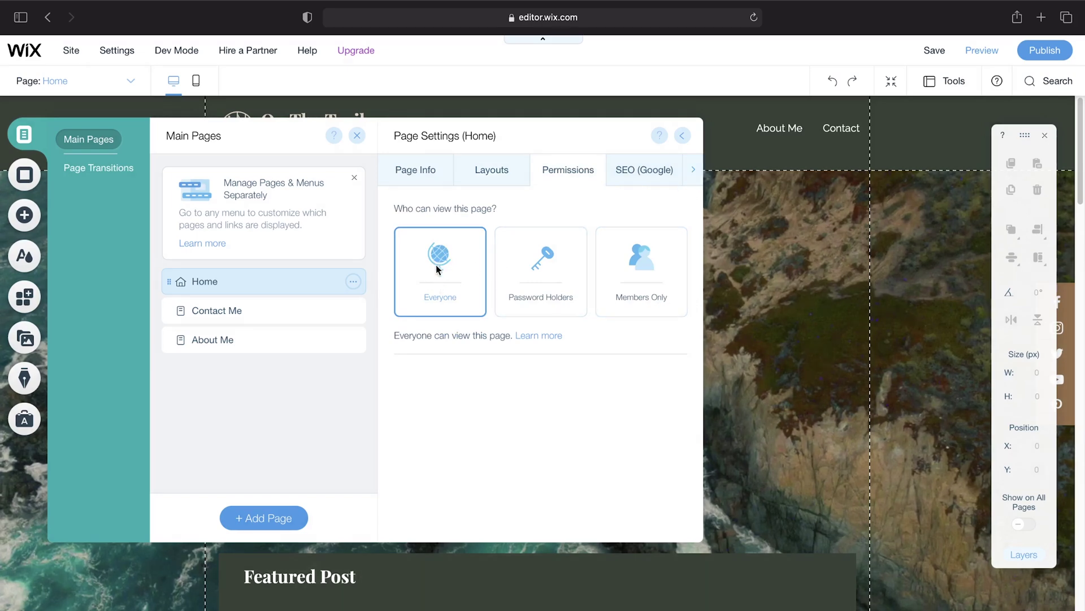
{"action": "left_click", "coordinate": [645, 179]}
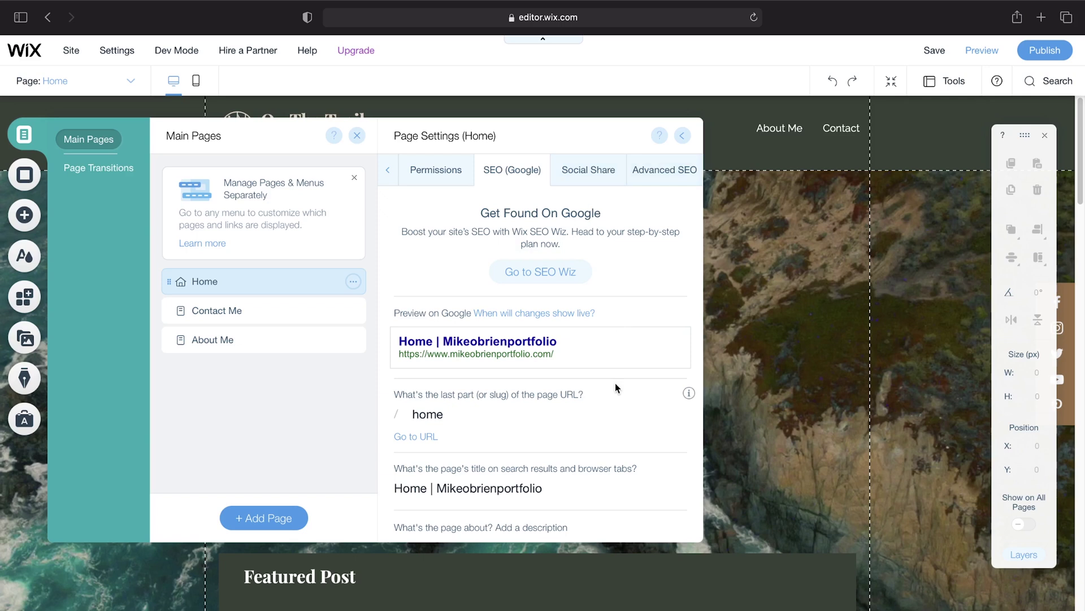
{"action": "scroll", "coordinate": [615, 382], "scroll_direction": "down", "scroll_amount": 3}
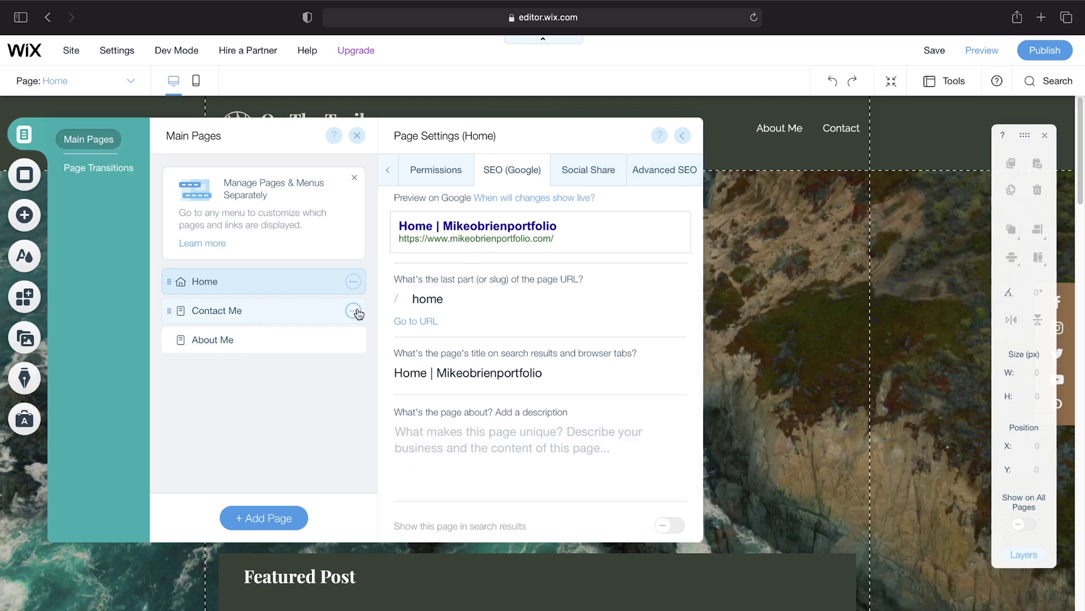
Step: Delete the Contact Me page, confirm the deletion, and close the page settings panel
{"action": "left_click", "coordinate": [353, 310]}
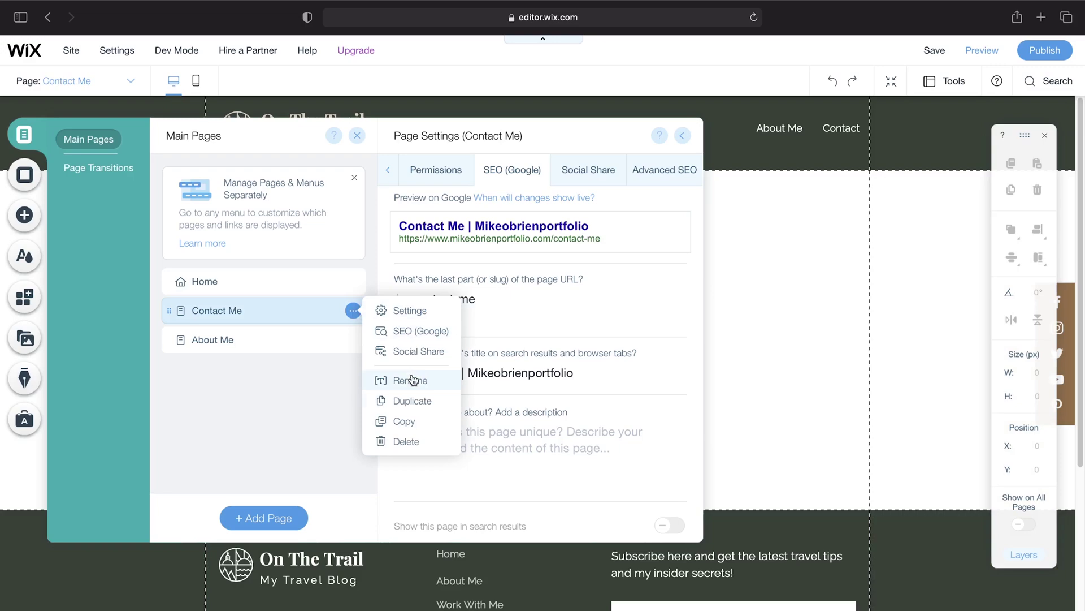
{"action": "left_click", "coordinate": [407, 441]}
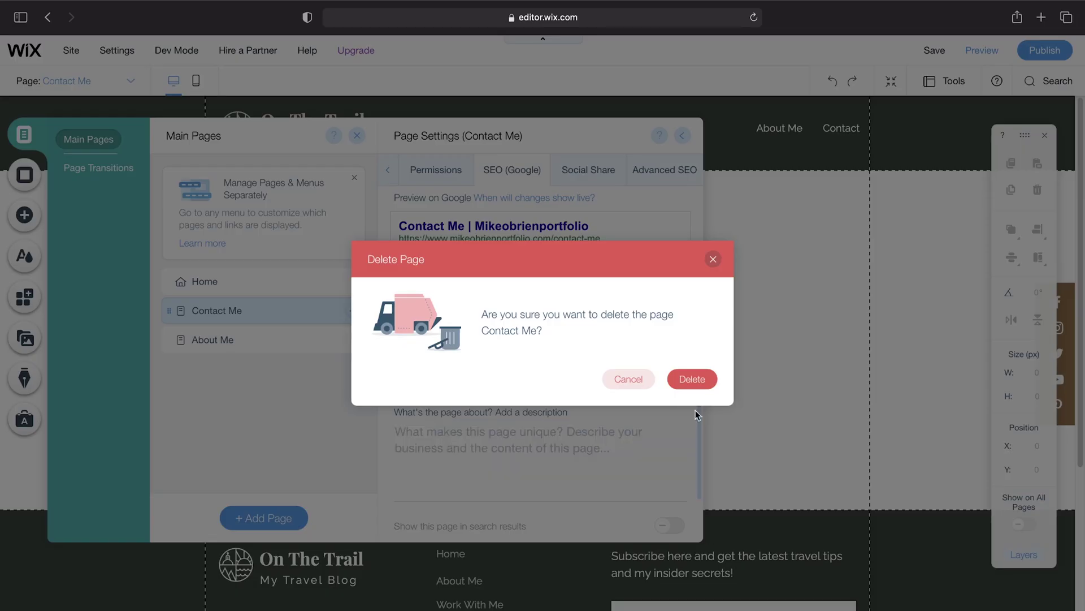
{"action": "left_click", "coordinate": [694, 386]}
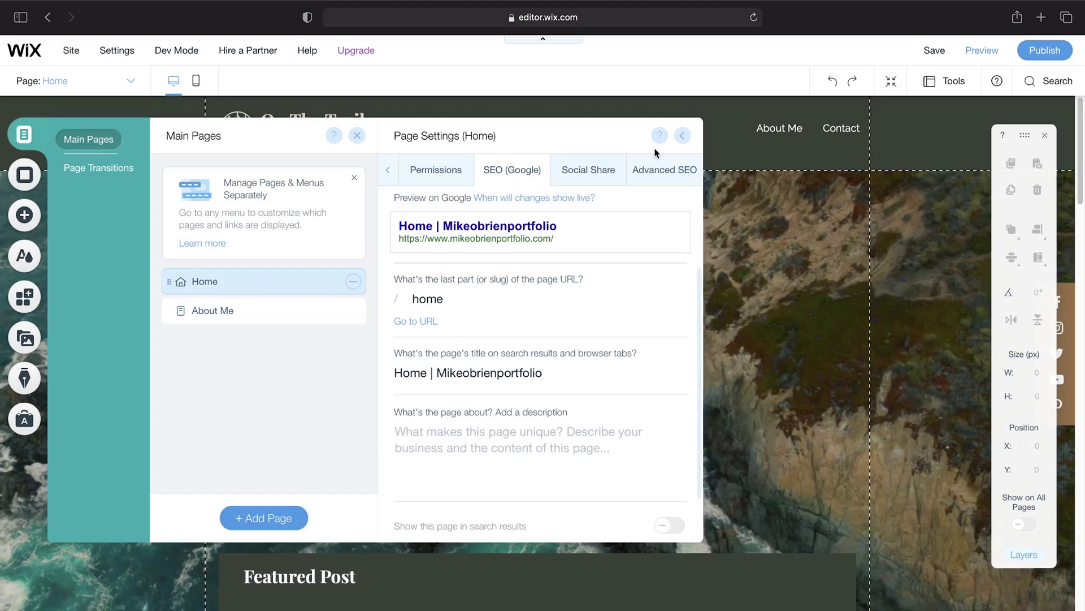
{"action": "left_click", "coordinate": [682, 136]}
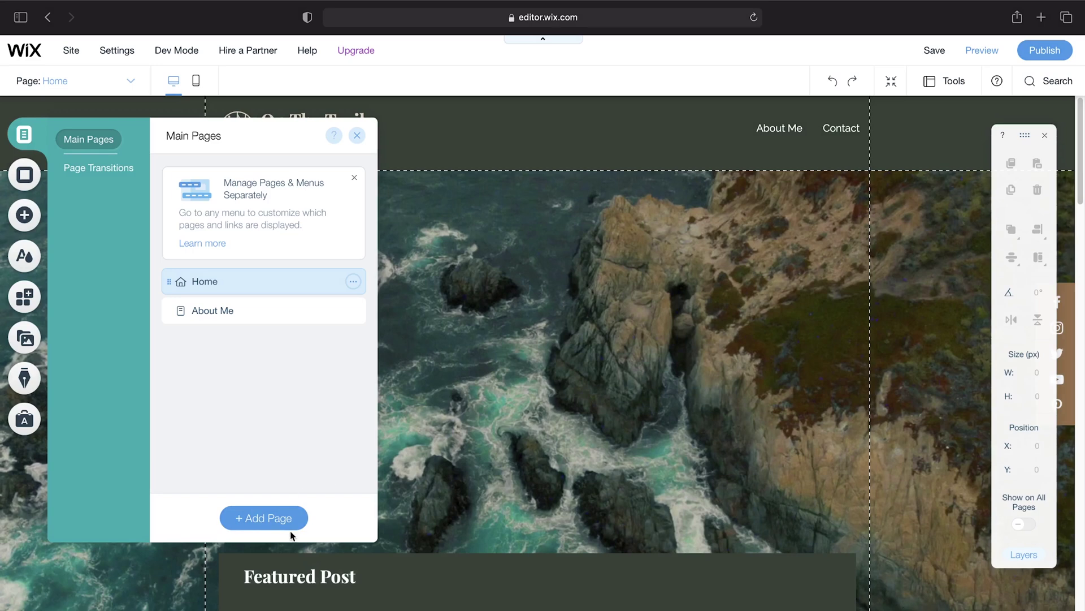
Step: Add a blank page named 'Contact Me', then open and close its settings
{"action": "left_click", "coordinate": [286, 519]}
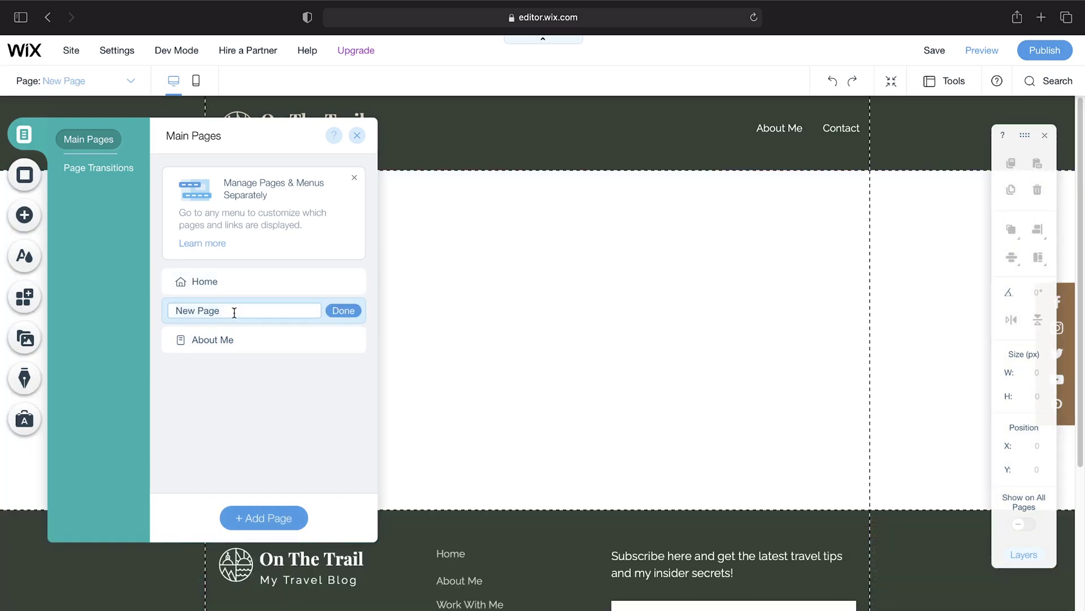
{"action": "type", "text": "Contact Me"}
{"action": "left_click", "coordinate": [344, 311]}
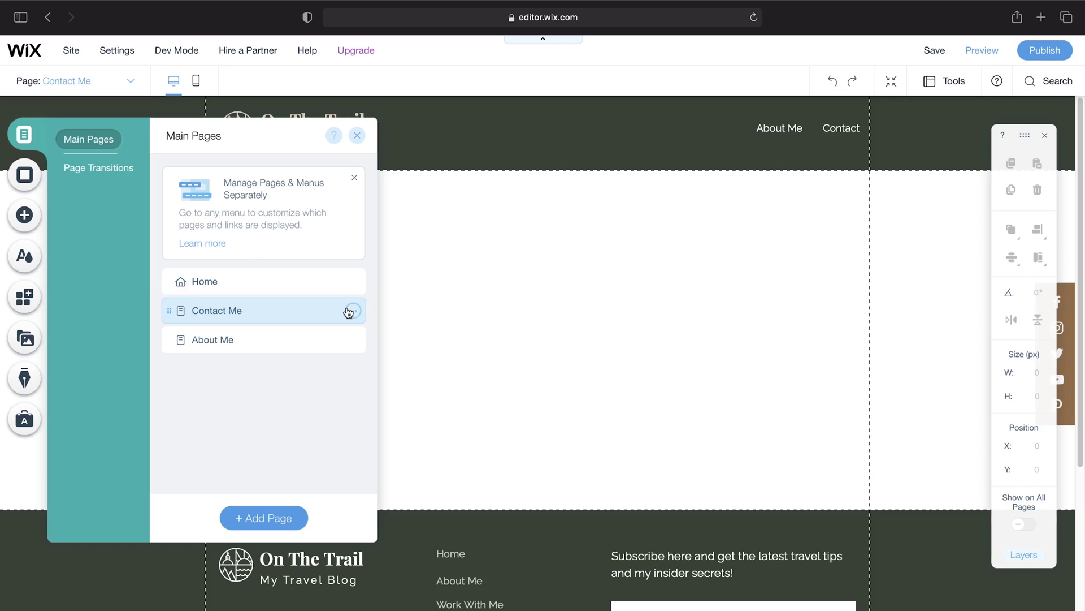
{"action": "left_click", "coordinate": [354, 311]}
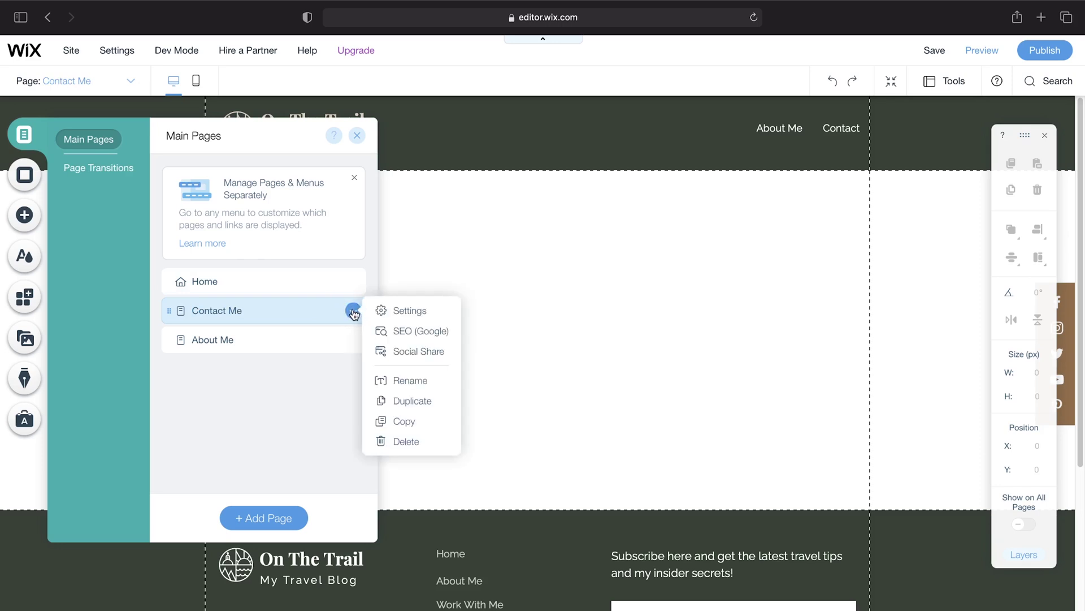
{"action": "left_click", "coordinate": [396, 312]}
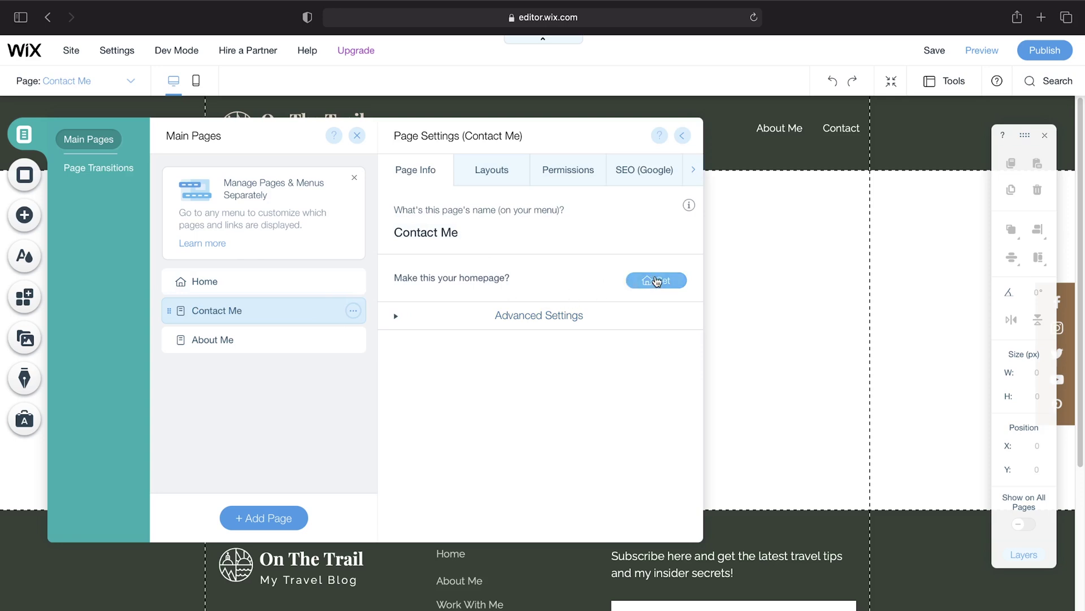
{"action": "left_click", "coordinate": [683, 136]}
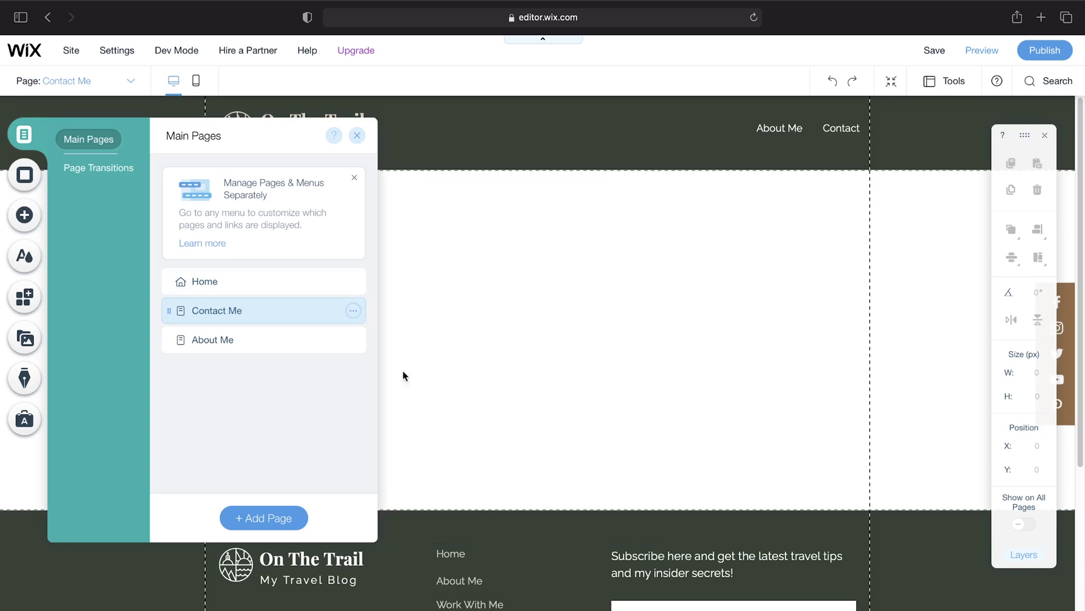
{"action": "left_click", "coordinate": [358, 137]}
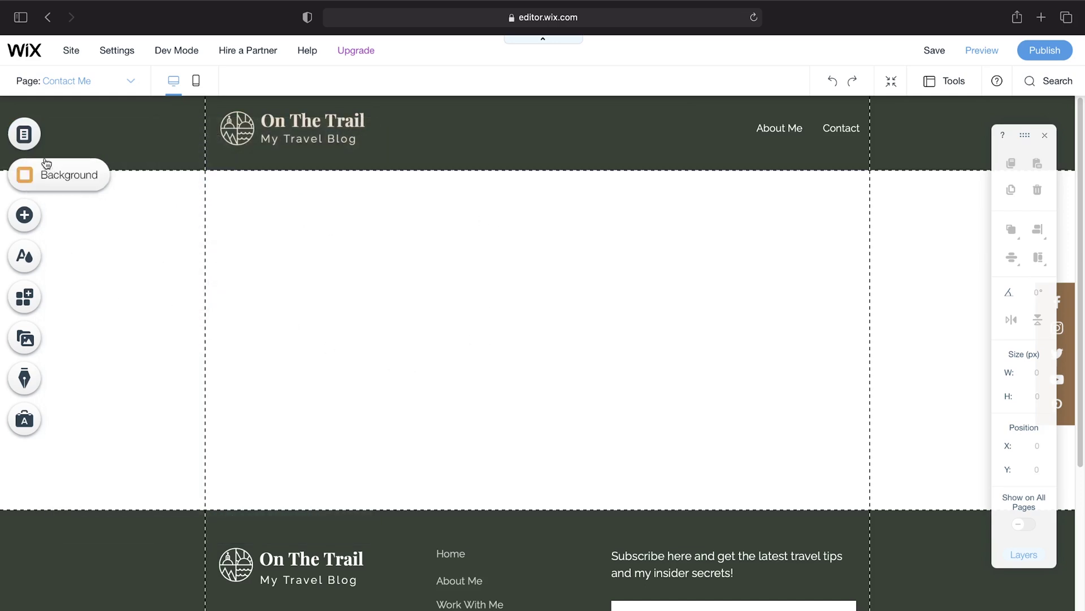
{"action": "left_click", "coordinate": [25, 175]}
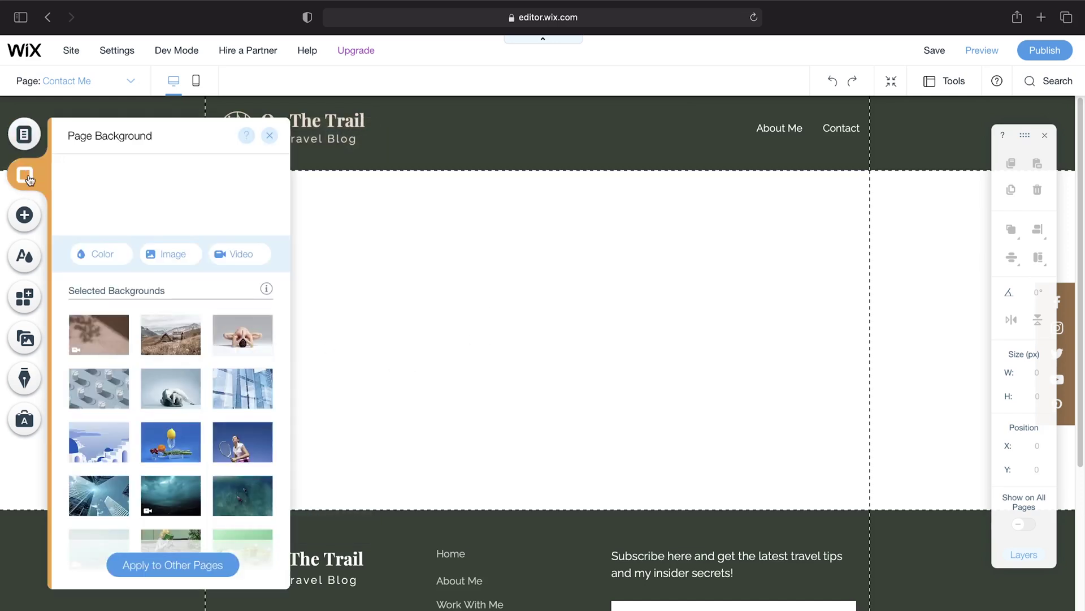
{"action": "scroll", "coordinate": [210, 360], "scroll_direction": "down", "scroll_amount": 3}
{"action": "scroll", "coordinate": [210, 359], "scroll_direction": "up", "scroll_amount": 3}
{"action": "left_click", "coordinate": [271, 137]}
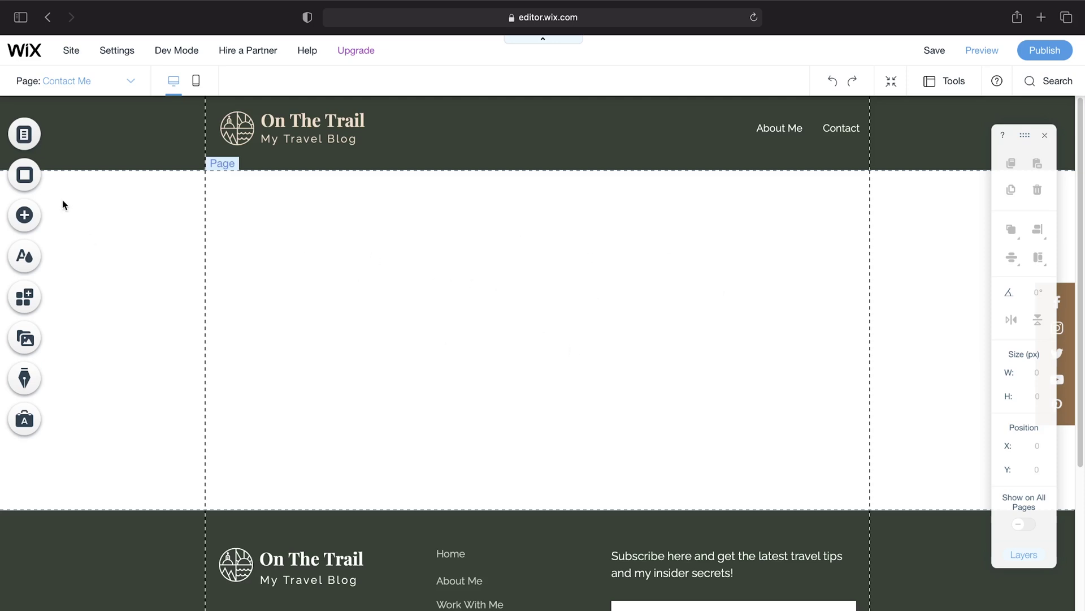
Step: In Add Elements, browse the Image collections and the Button styles
{"action": "left_click", "coordinate": [40, 217]}
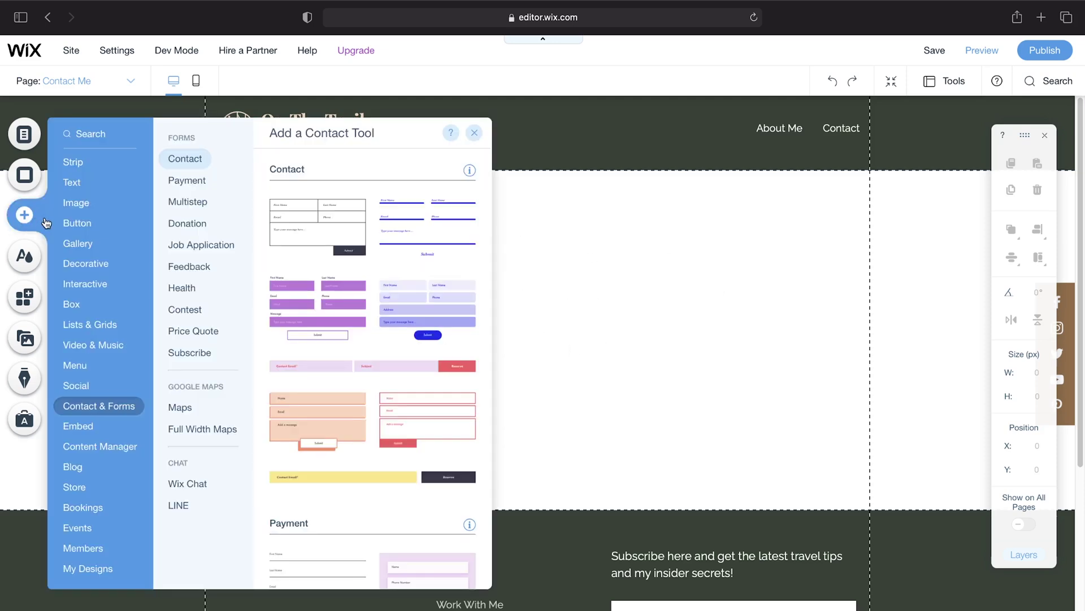
{"action": "mouse_move", "coordinate": [89, 170]}
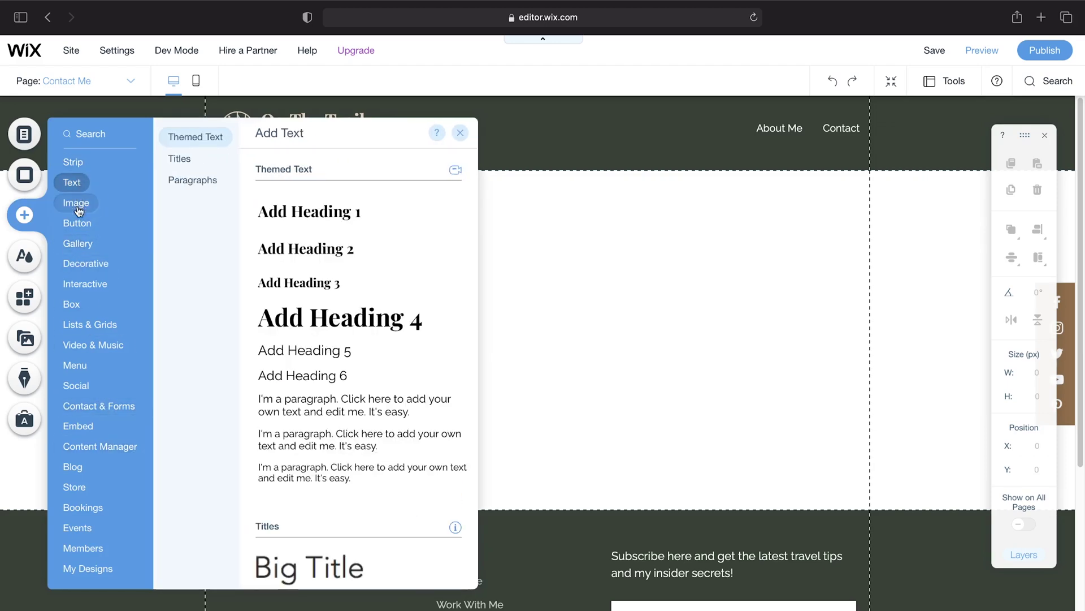
{"action": "mouse_move", "coordinate": [80, 214]}
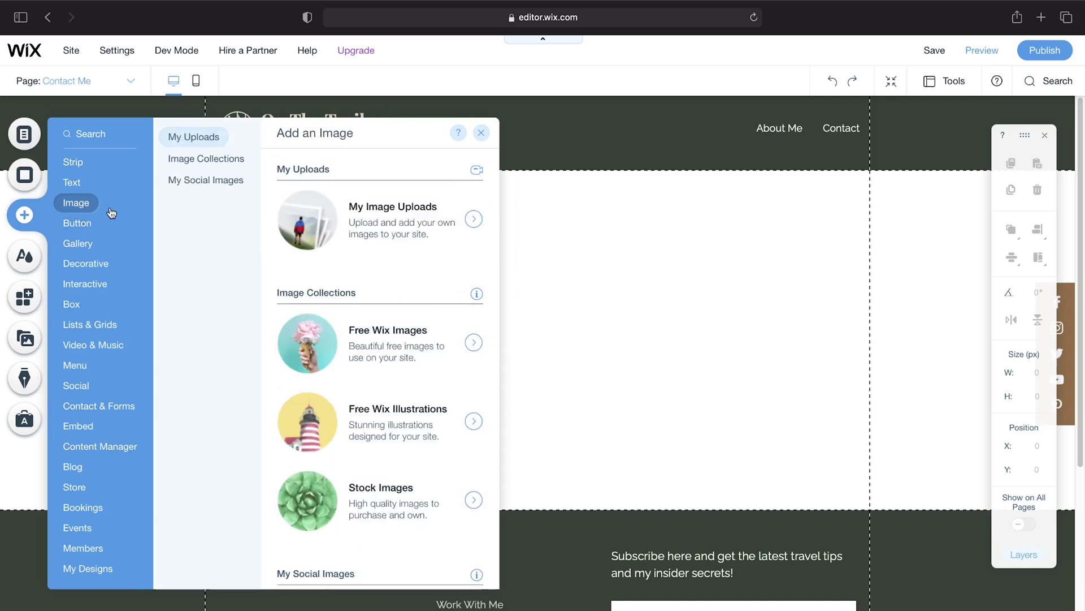
{"action": "left_click", "coordinate": [222, 165]}
{"action": "left_click", "coordinate": [220, 179]}
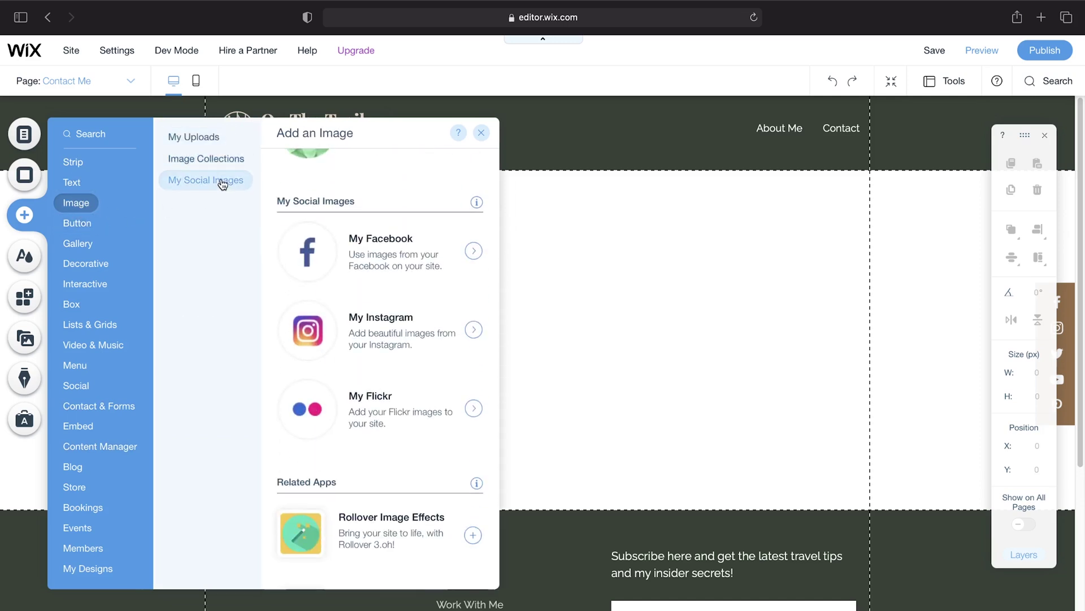
{"action": "left_click", "coordinate": [202, 141]}
{"action": "mouse_move", "coordinate": [74, 223]}
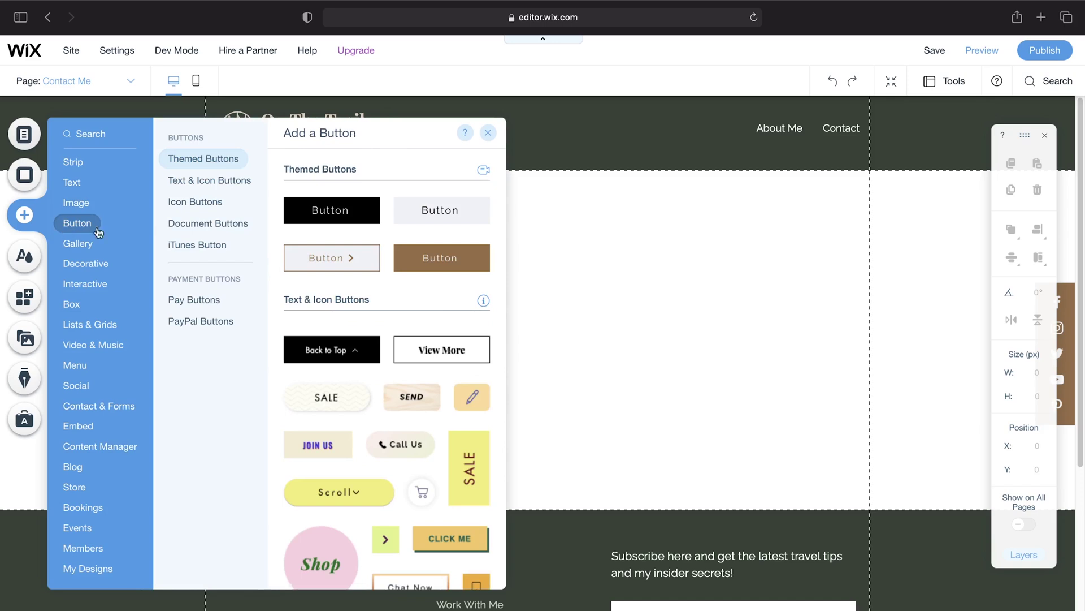
{"action": "left_click", "coordinate": [205, 181]}
Step: Show the Strip category and scroll through the About strip designs
{"action": "mouse_move", "coordinate": [82, 164]}
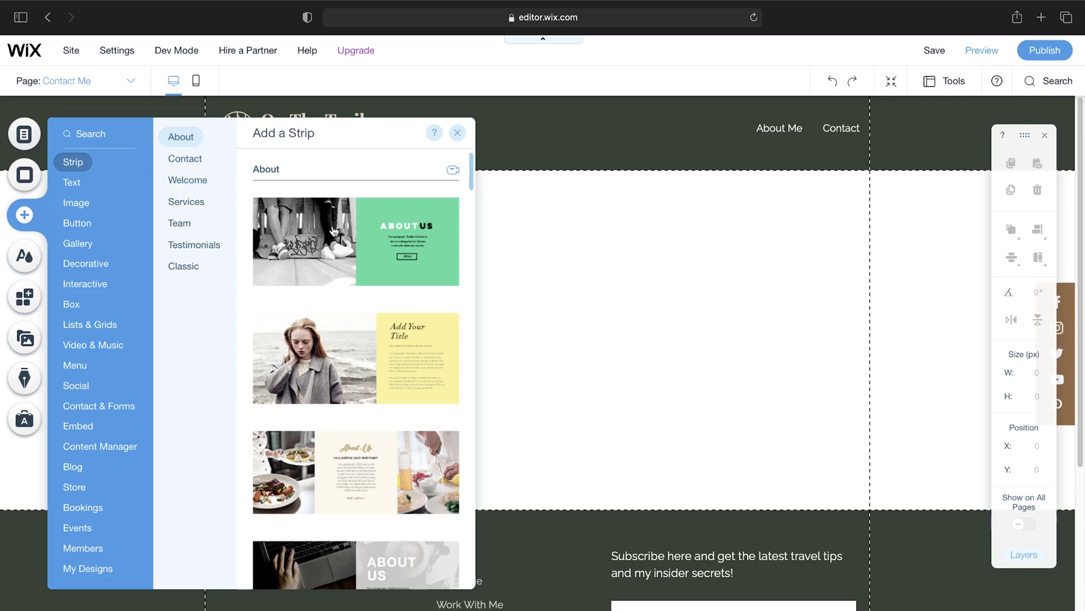
{"action": "scroll", "coordinate": [389, 395], "scroll_direction": "down", "scroll_amount": 2}
{"action": "scroll", "coordinate": [389, 396], "scroll_direction": "down", "scroll_amount": 4}
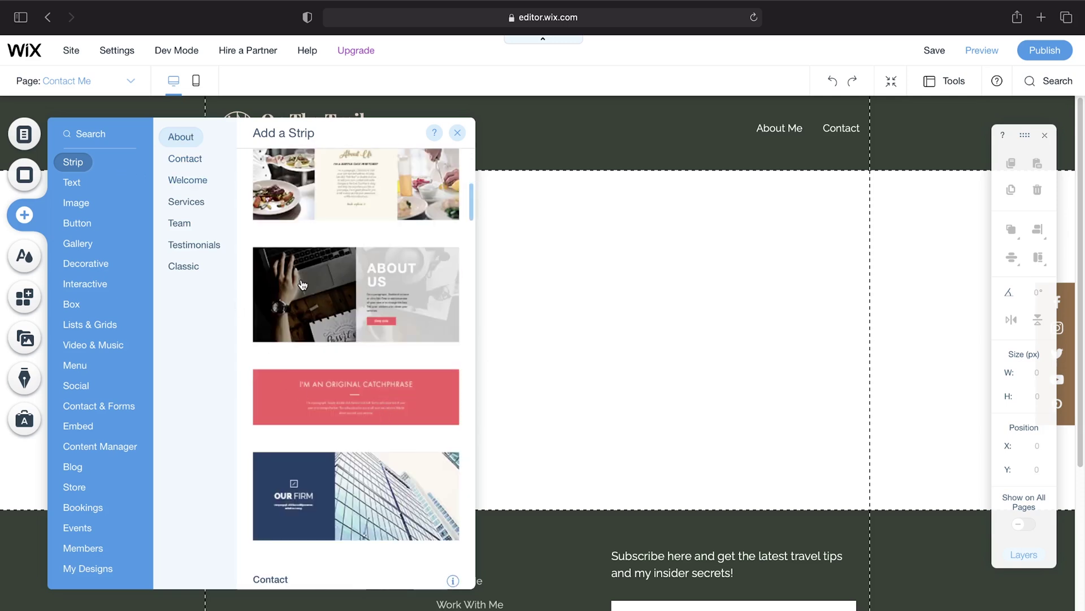
Step: Drag the About Us strip onto the page and retitle its heading 'Contact Me'
{"action": "left_click_drag", "start_coordinate": [336, 294], "coordinate": [642, 274]}
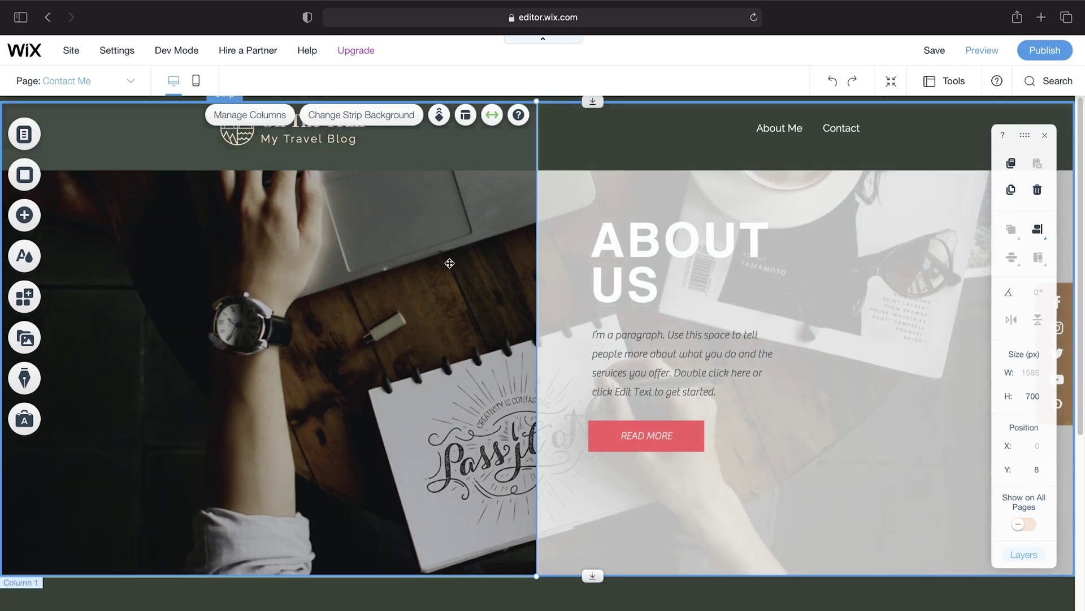
{"action": "left_click", "coordinate": [646, 252]}
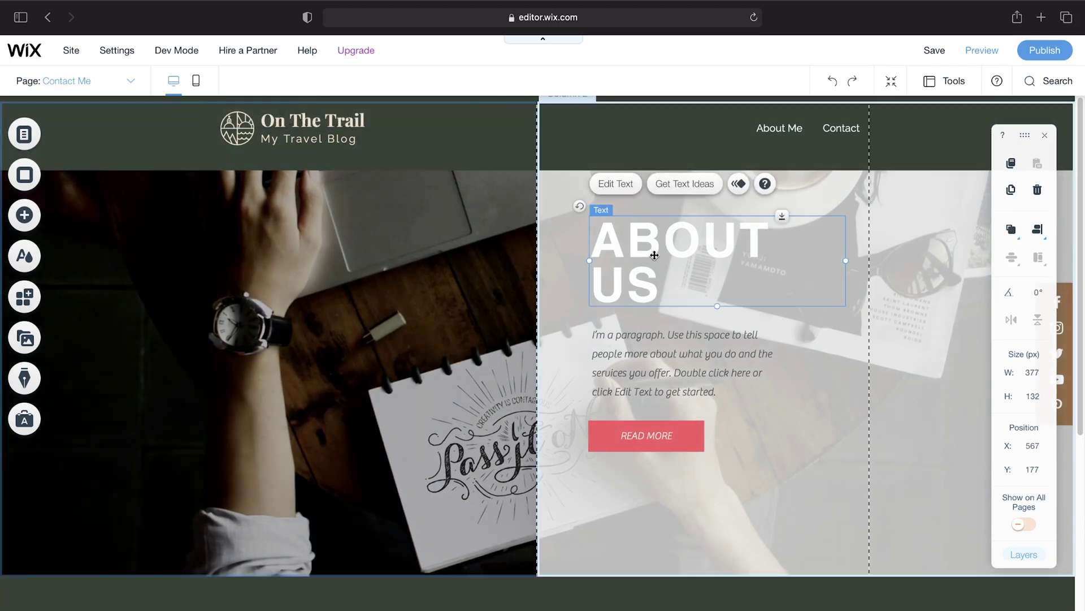
{"action": "double_click", "coordinate": [659, 282]}
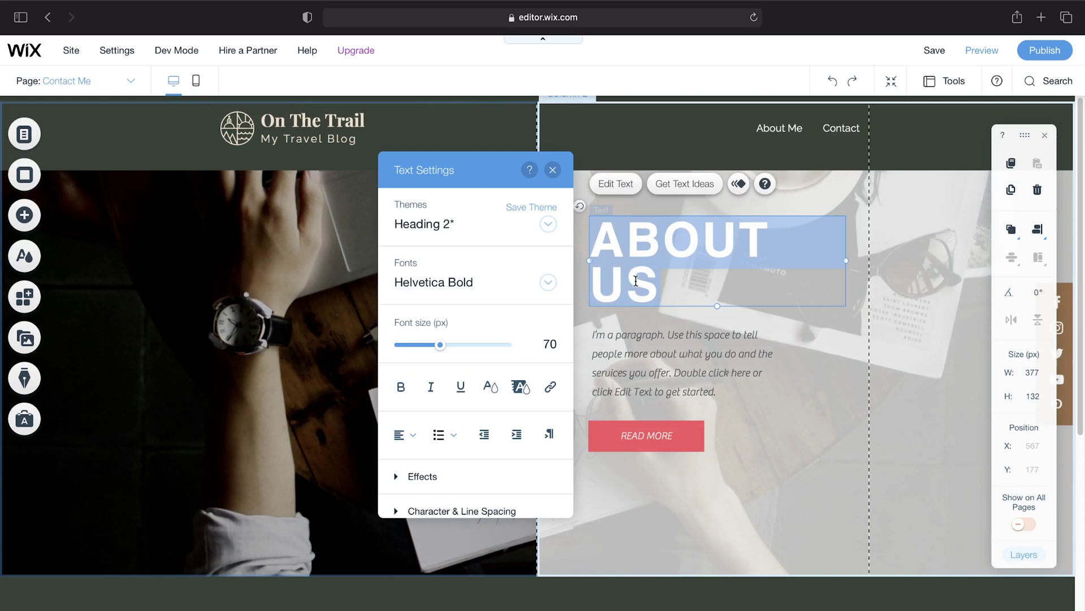
{"action": "type", "text": "Contact"}
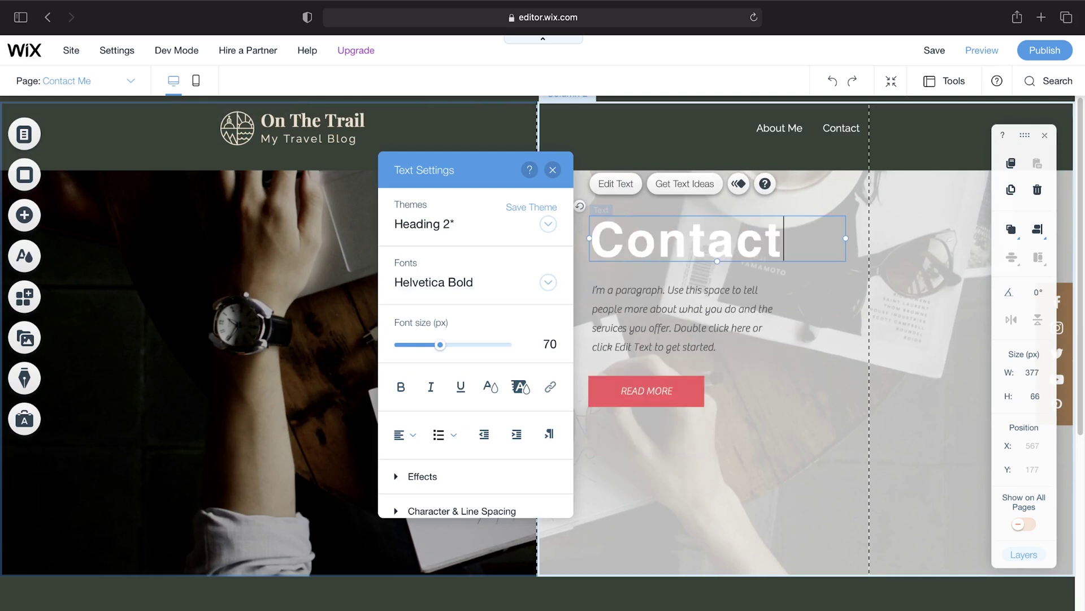
{"action": "type", "text": " Me"}
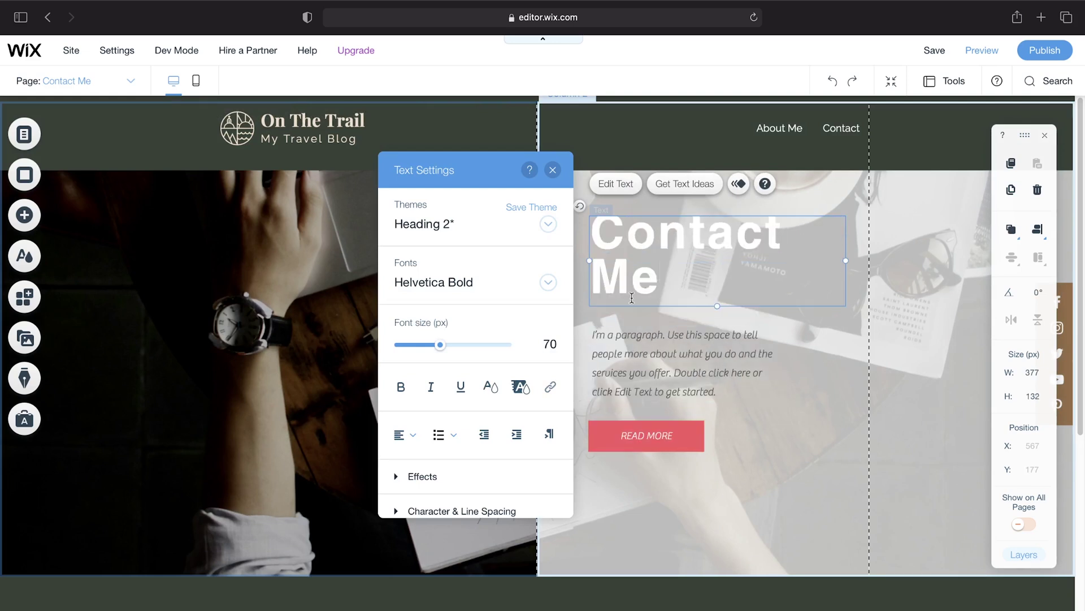
Step: Restyle the strip's paragraph as bold text with a new font size, then select 'services'
{"action": "left_click", "coordinate": [666, 356]}
{"action": "double_click", "coordinate": [666, 356]}
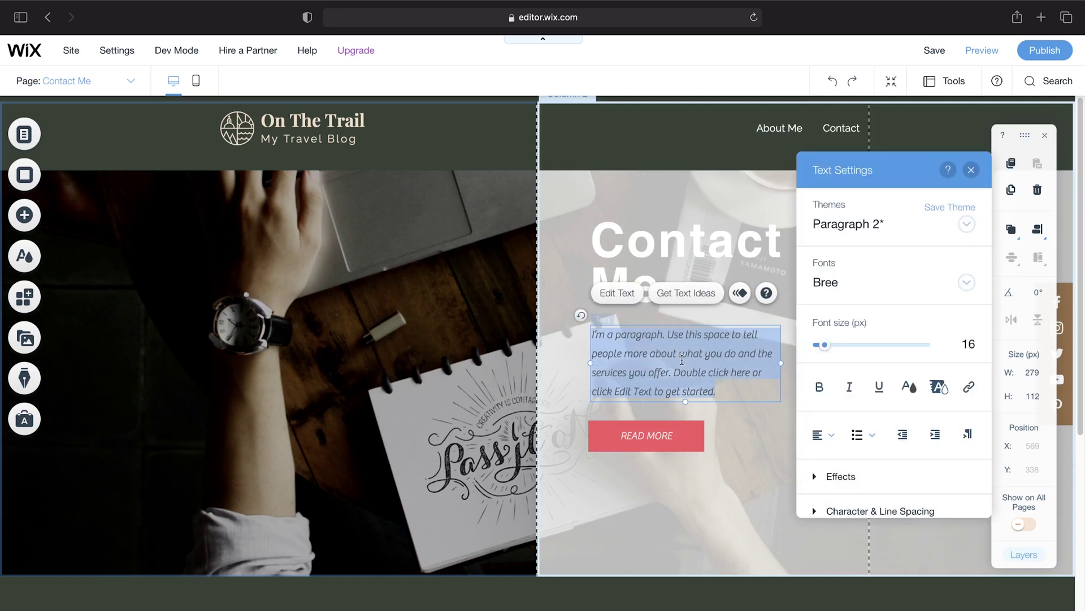
{"action": "left_click", "coordinate": [717, 391]}
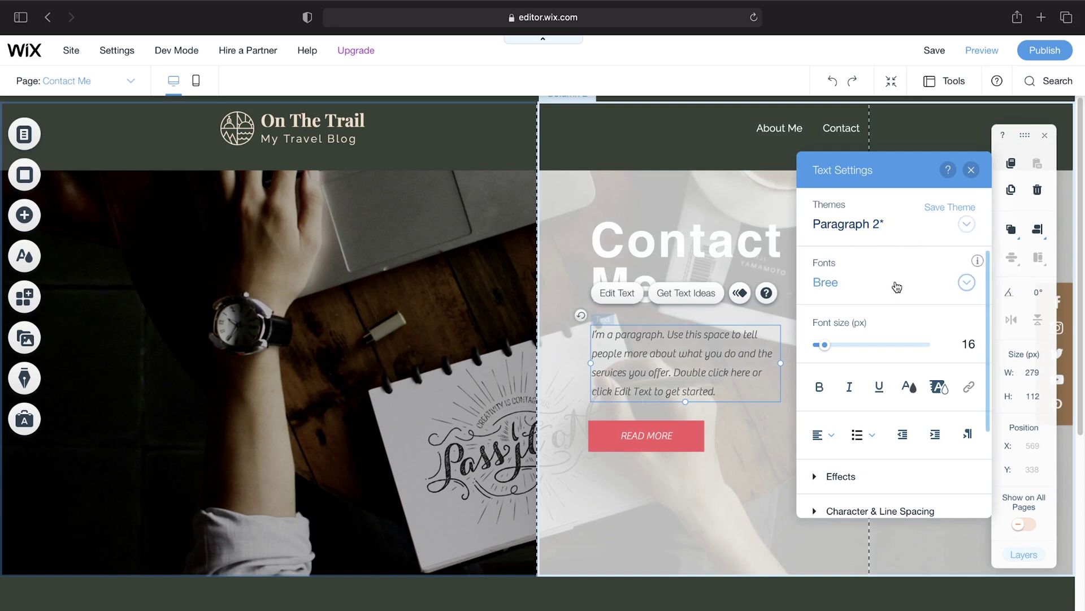
{"action": "left_click_drag", "start_coordinate": [821, 348], "coordinate": [841, 354]}
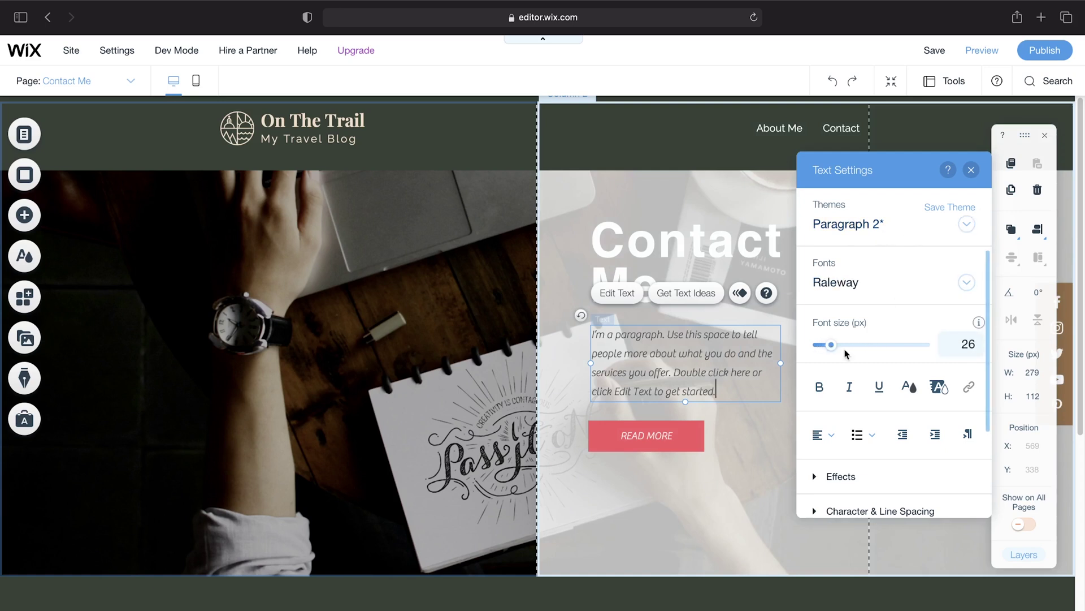
{"action": "left_click", "coordinate": [820, 388]}
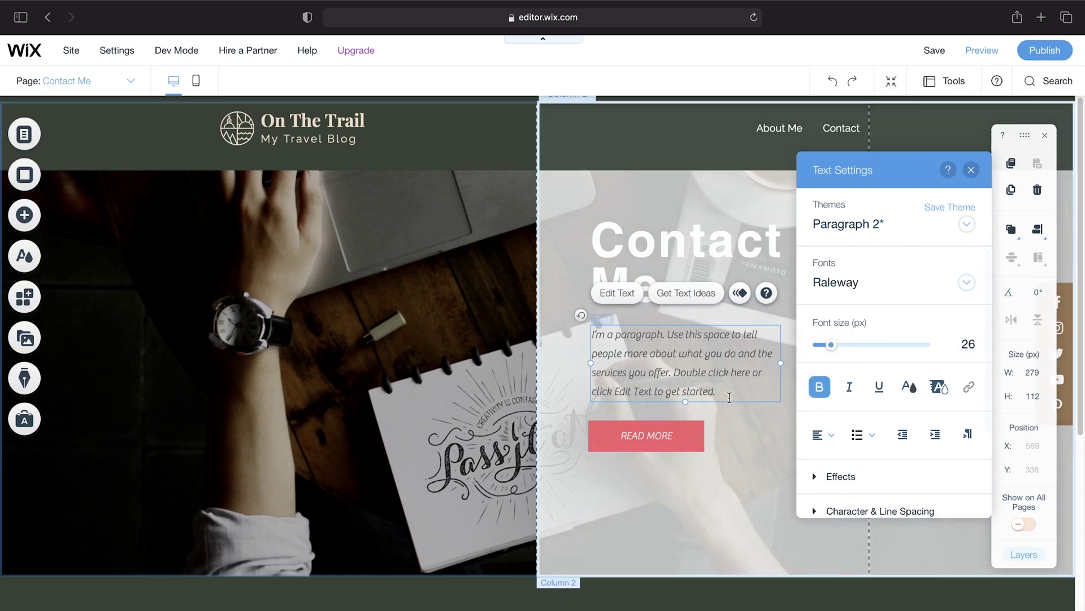
{"action": "left_click_drag", "start_coordinate": [718, 392], "coordinate": [599, 319]}
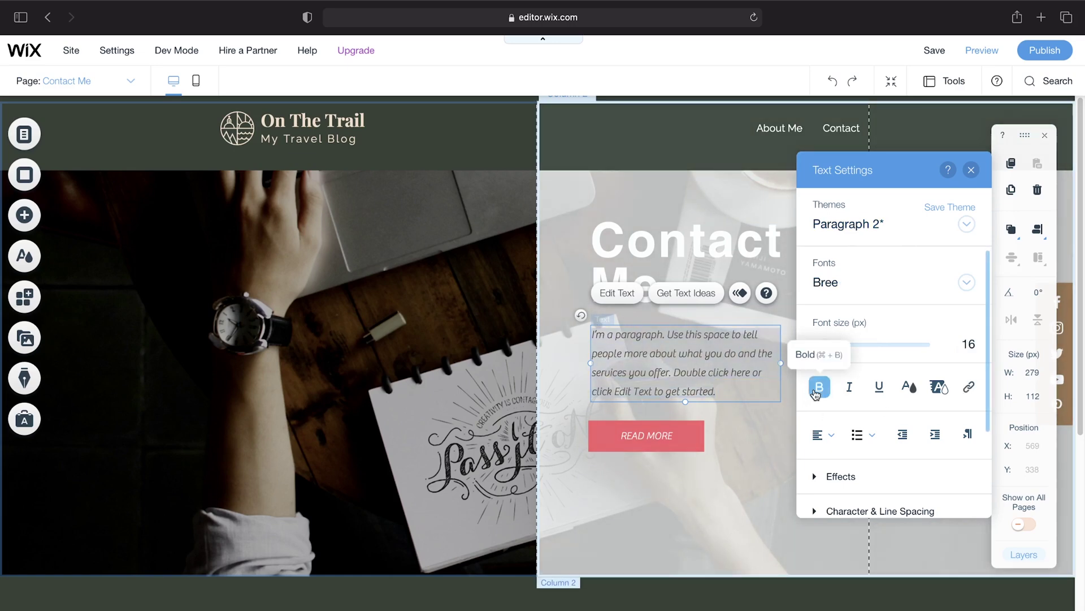
{"action": "left_click", "coordinate": [819, 387]}
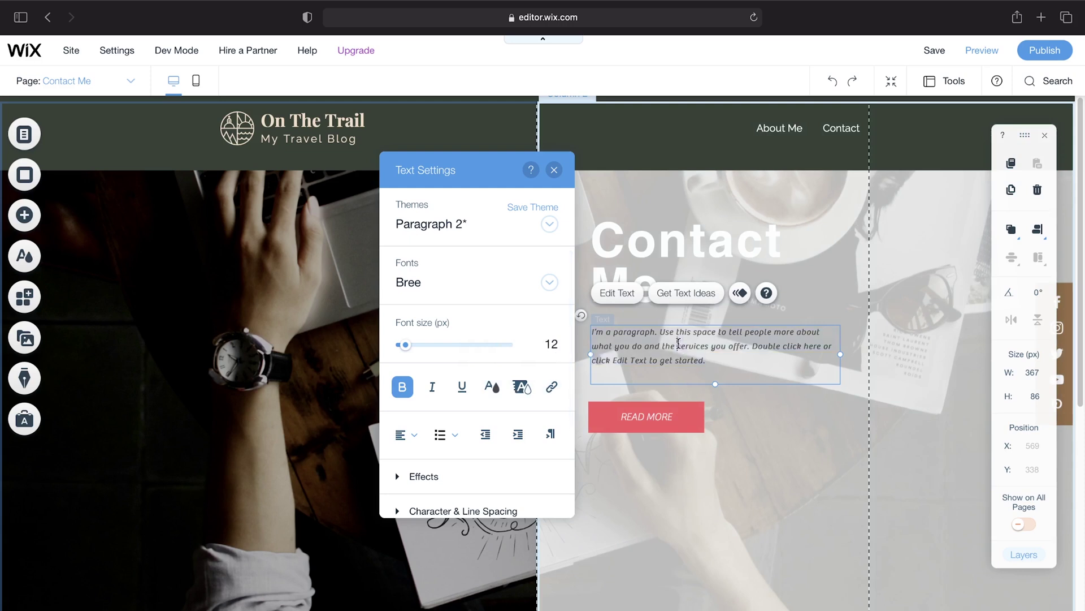
{"action": "left_click_drag", "start_coordinate": [678, 346], "coordinate": [698, 346]}
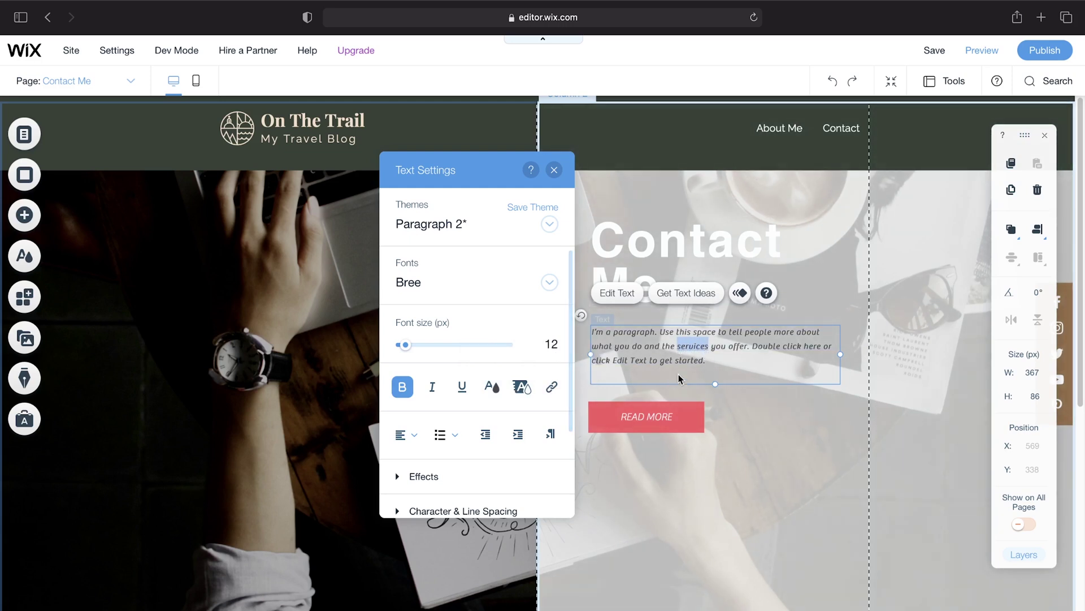
Step: Link the word 'services' to the About Me page, opening in a new window
{"action": "left_click", "coordinate": [549, 388]}
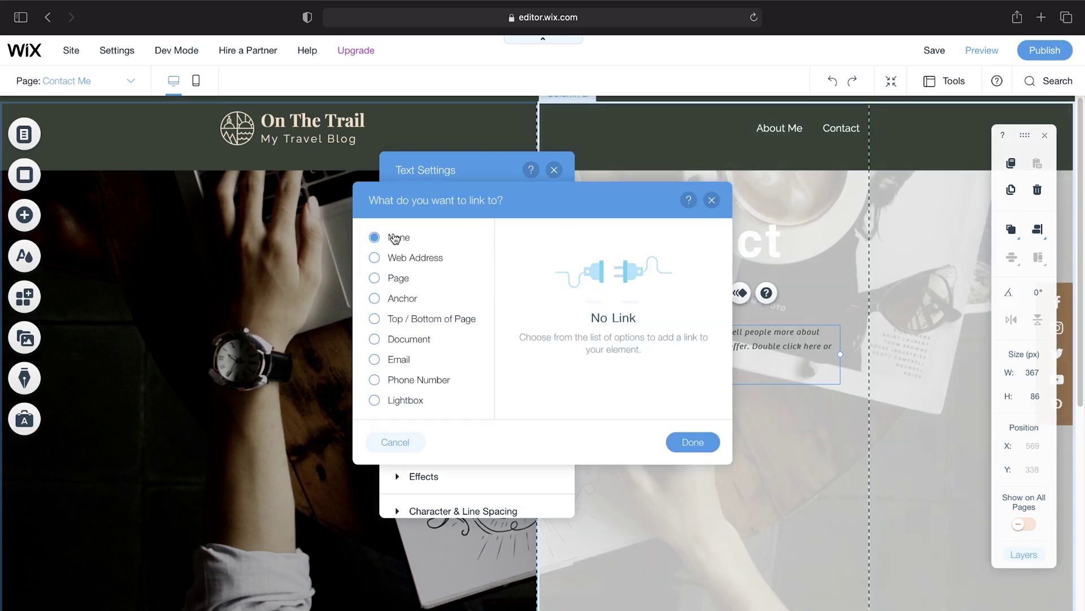
{"action": "left_click", "coordinate": [390, 279]}
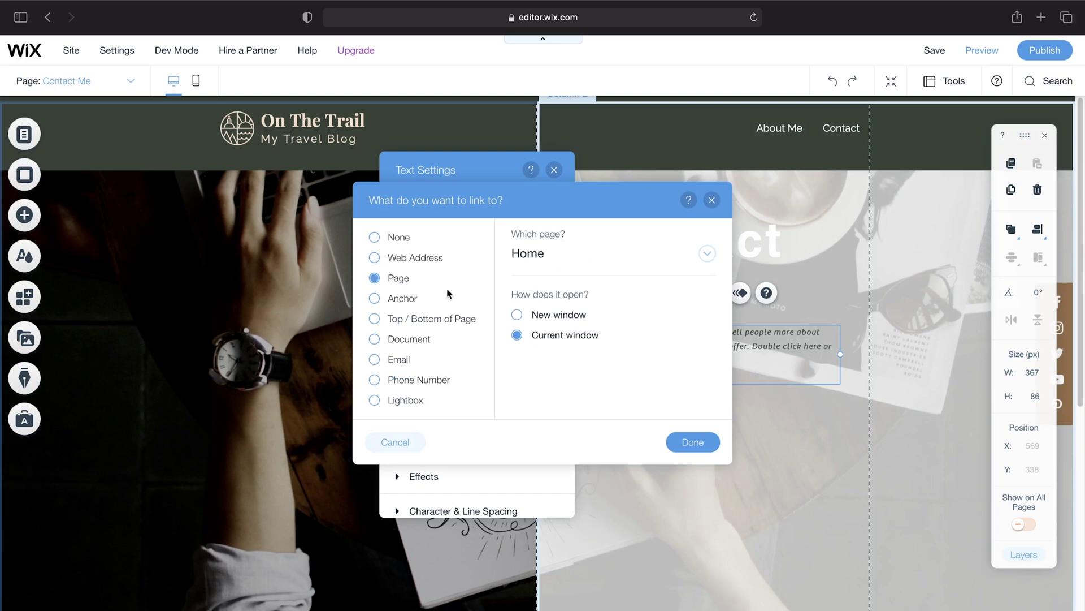
{"action": "left_click", "coordinate": [554, 253]}
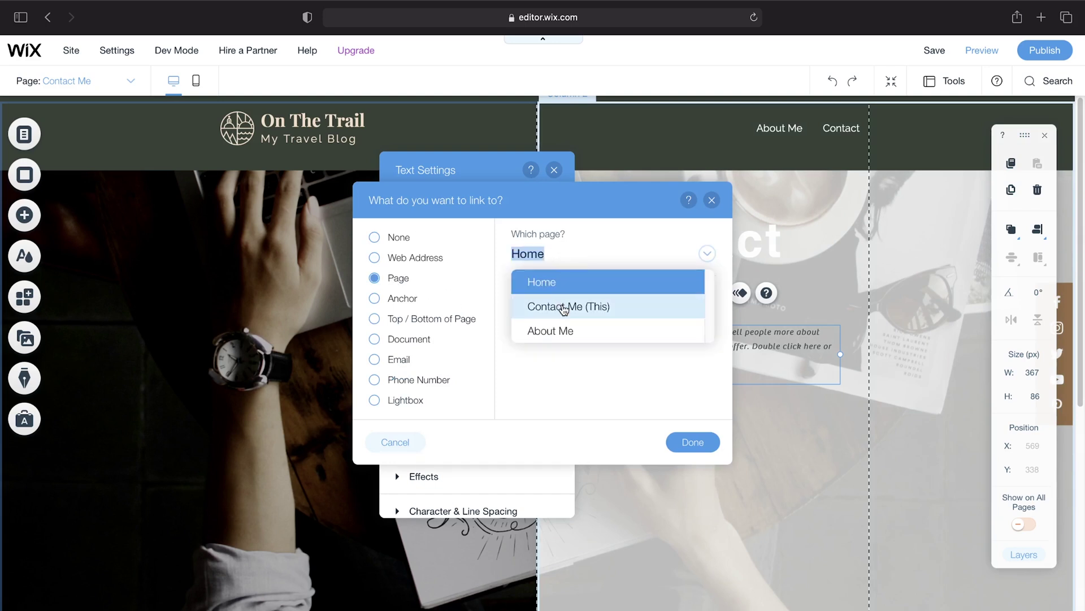
{"action": "left_click", "coordinate": [564, 329]}
{"action": "left_click", "coordinate": [563, 316]}
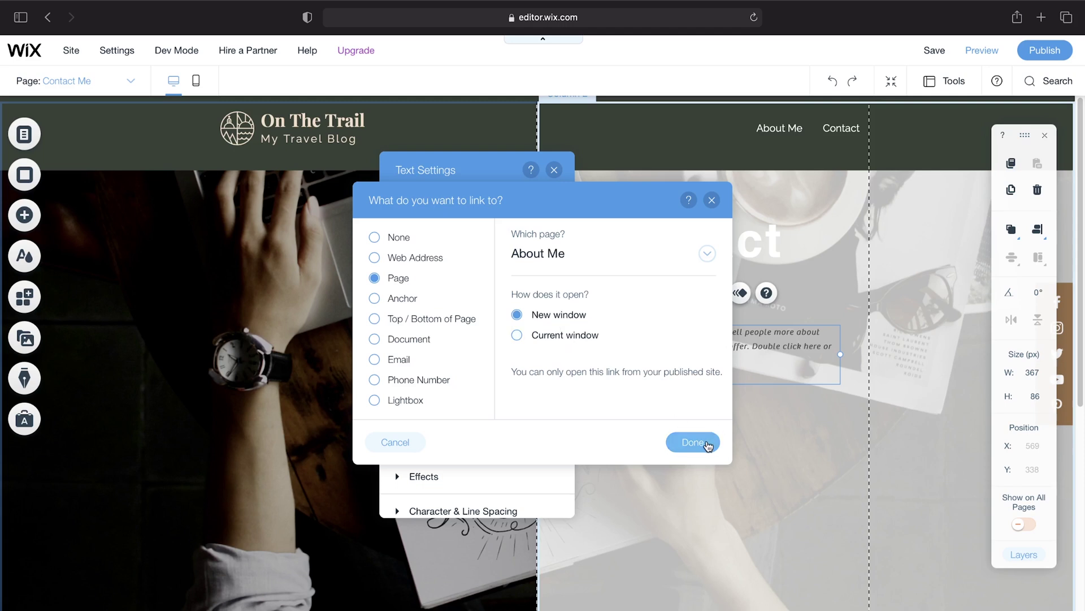
{"action": "left_click", "coordinate": [707, 441]}
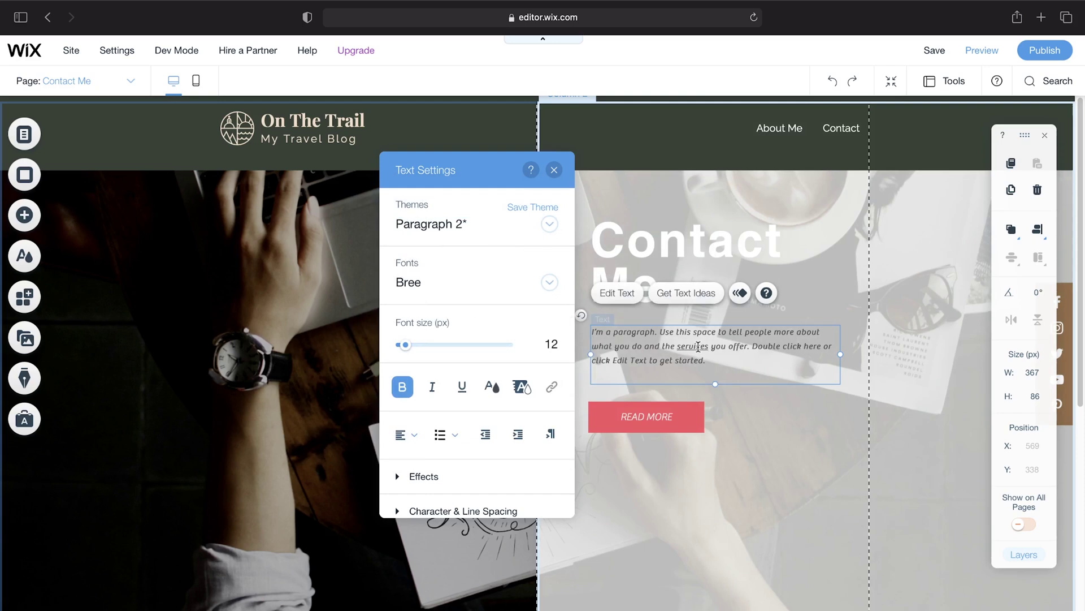
{"action": "left_click", "coordinate": [680, 419]}
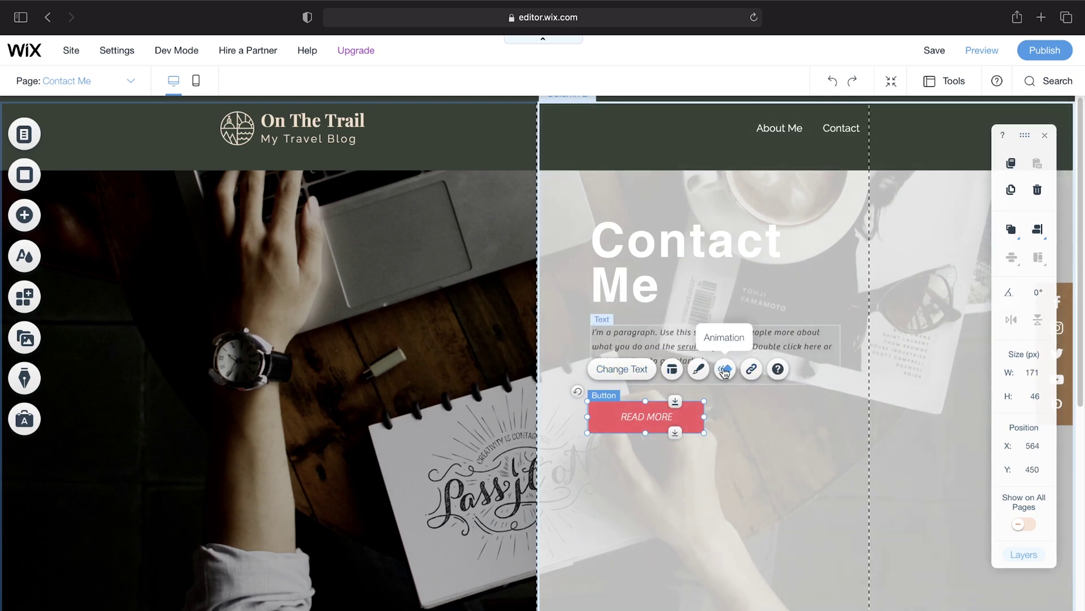
Step: Browse the READ MORE button's design styles without changing them
{"action": "left_click", "coordinate": [698, 369]}
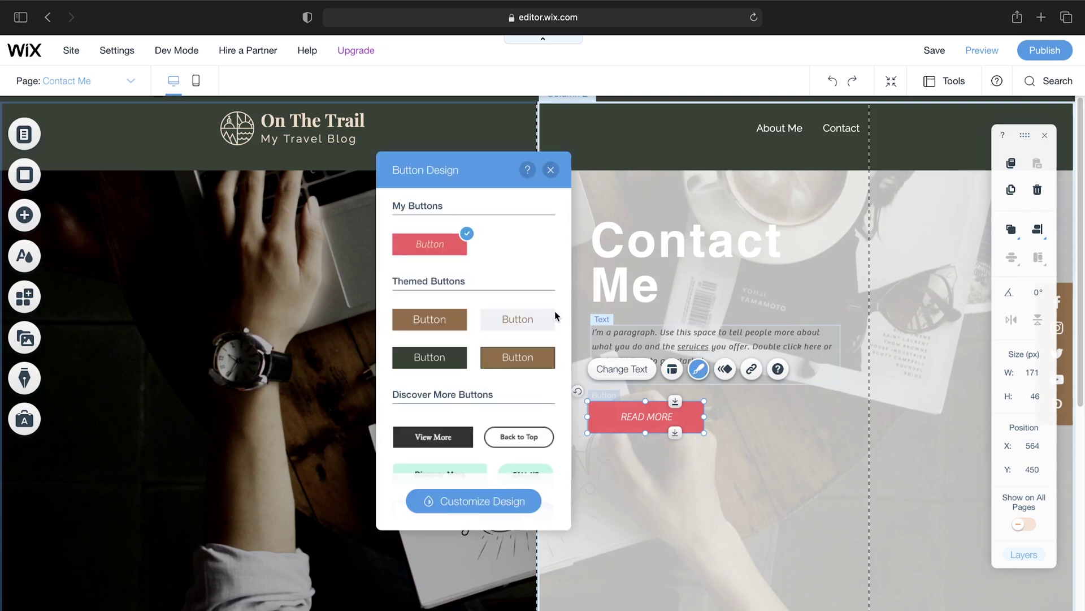
{"action": "scroll", "coordinate": [505, 257], "scroll_direction": "down", "scroll_amount": 4}
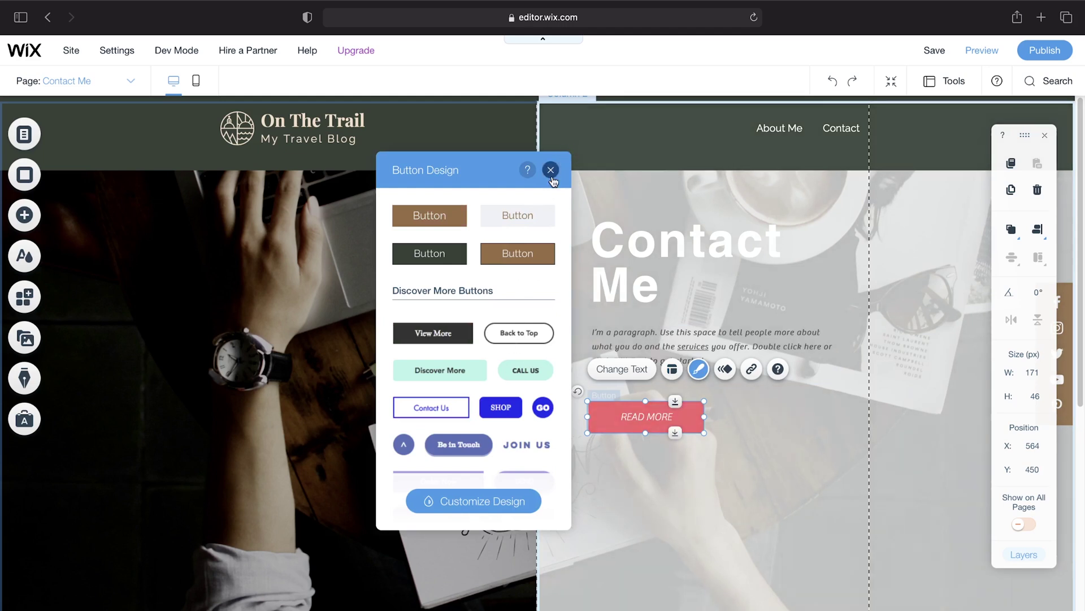
{"action": "left_click", "coordinate": [551, 171]}
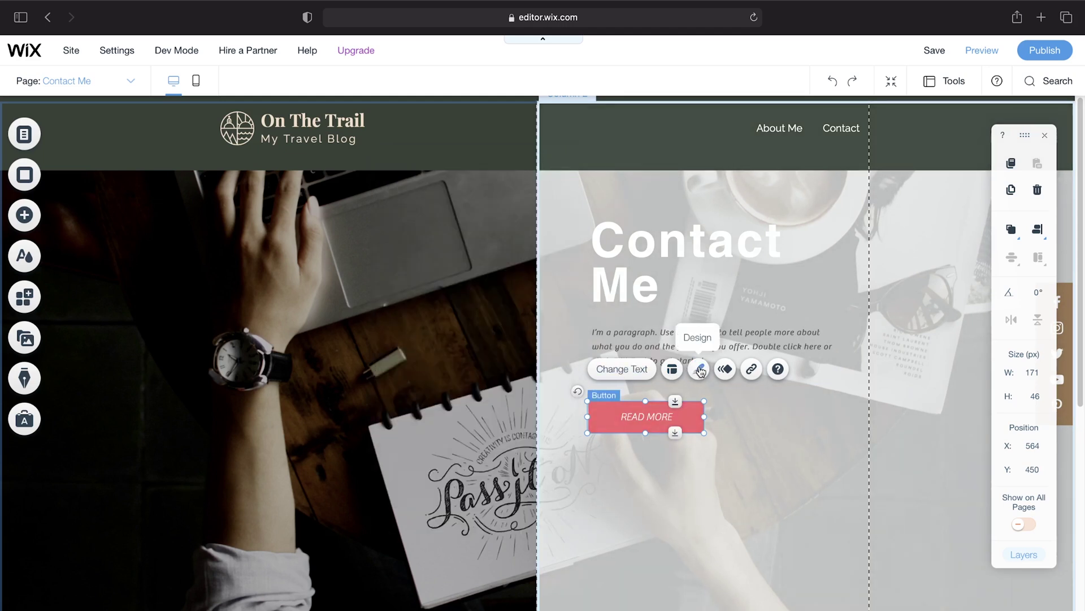
Step: Link the READ MORE button to the About Me page
{"action": "left_click", "coordinate": [750, 369]}
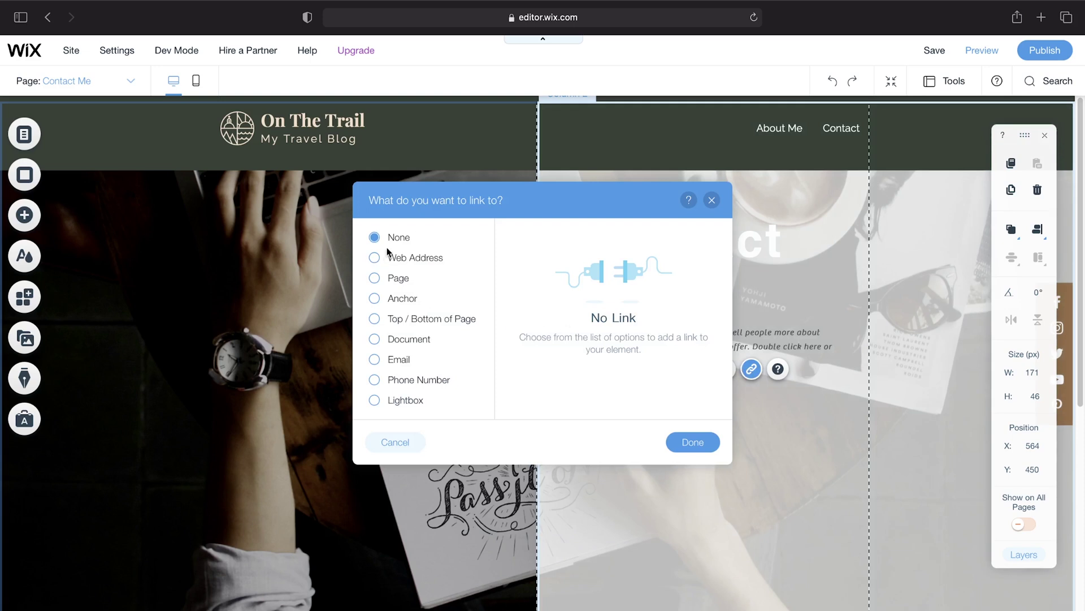
{"action": "left_click", "coordinate": [394, 283]}
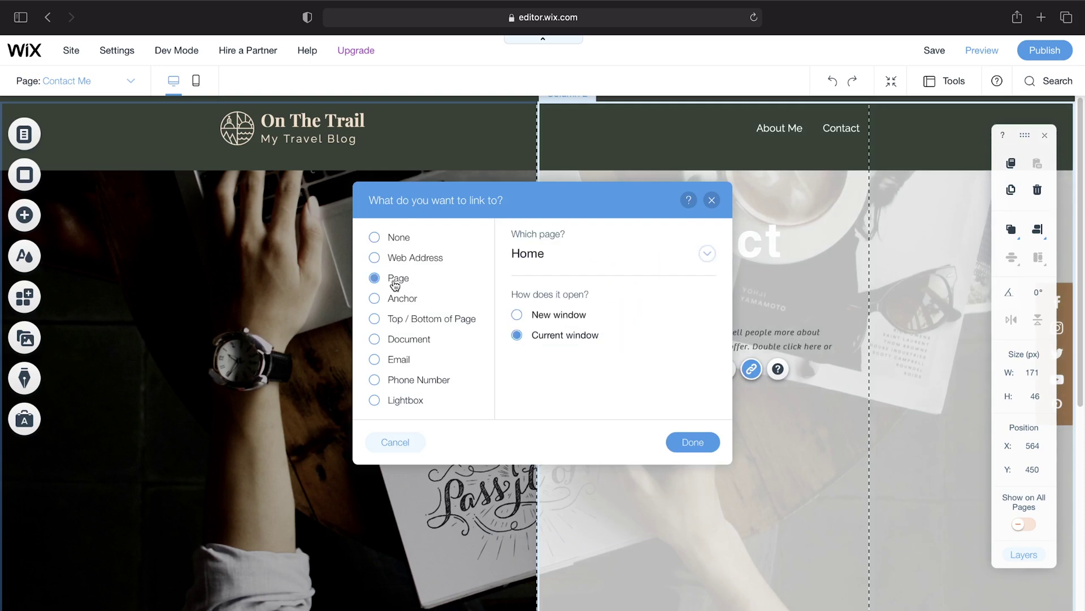
{"action": "left_click", "coordinate": [597, 260]}
{"action": "left_click", "coordinate": [585, 331]}
{"action": "left_click", "coordinate": [693, 443]}
{"action": "scroll", "coordinate": [678, 412], "scroll_direction": "down", "scroll_amount": 6}
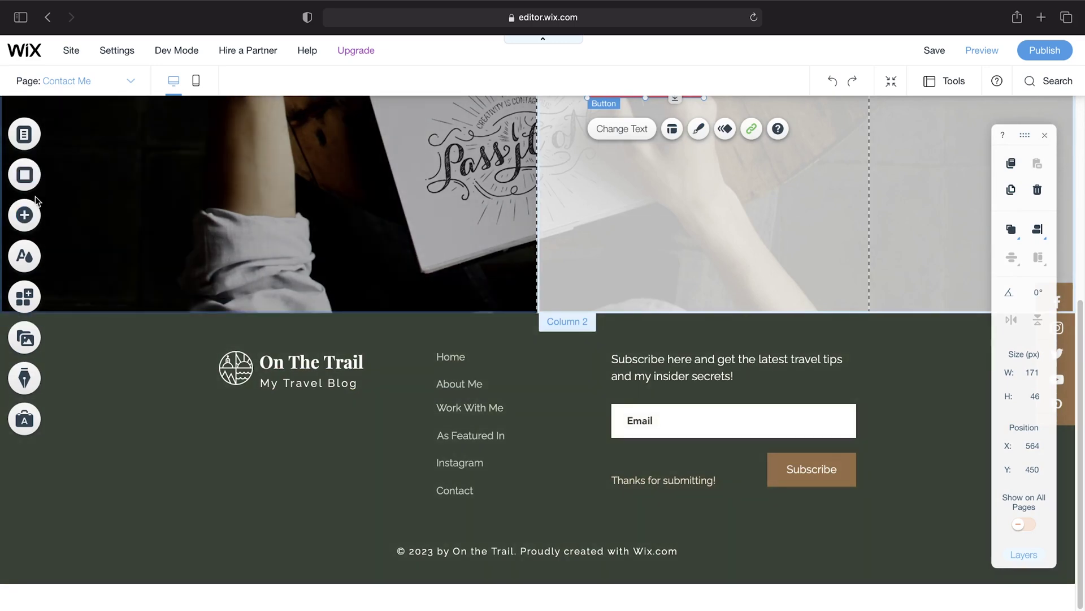
Step: Drop a plain white Classic strip onto the page just above the footer
{"action": "left_click", "coordinate": [24, 215]}
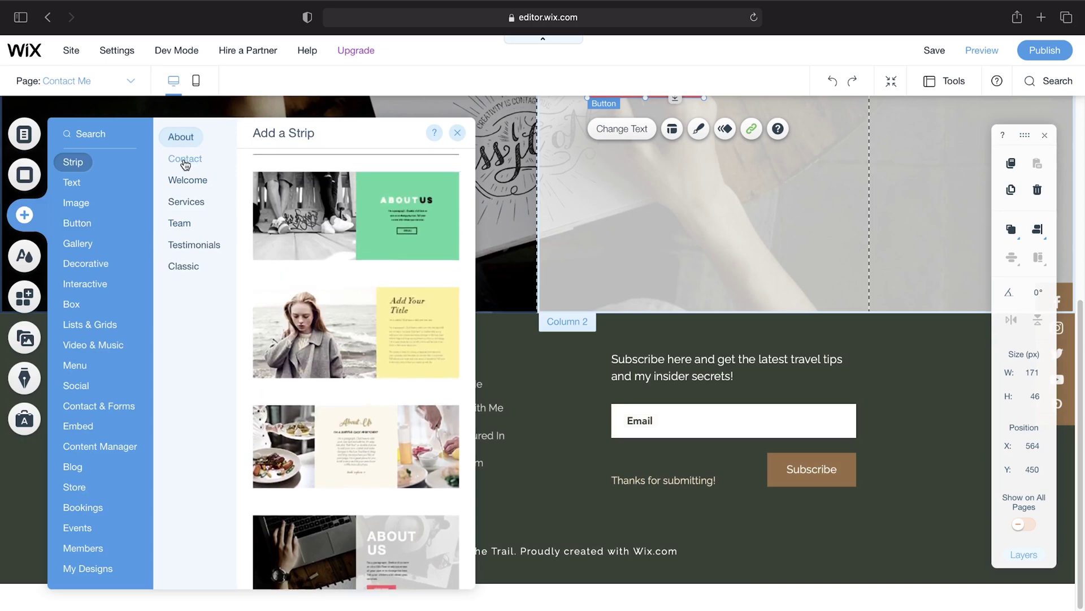
{"action": "left_click", "coordinate": [213, 246]}
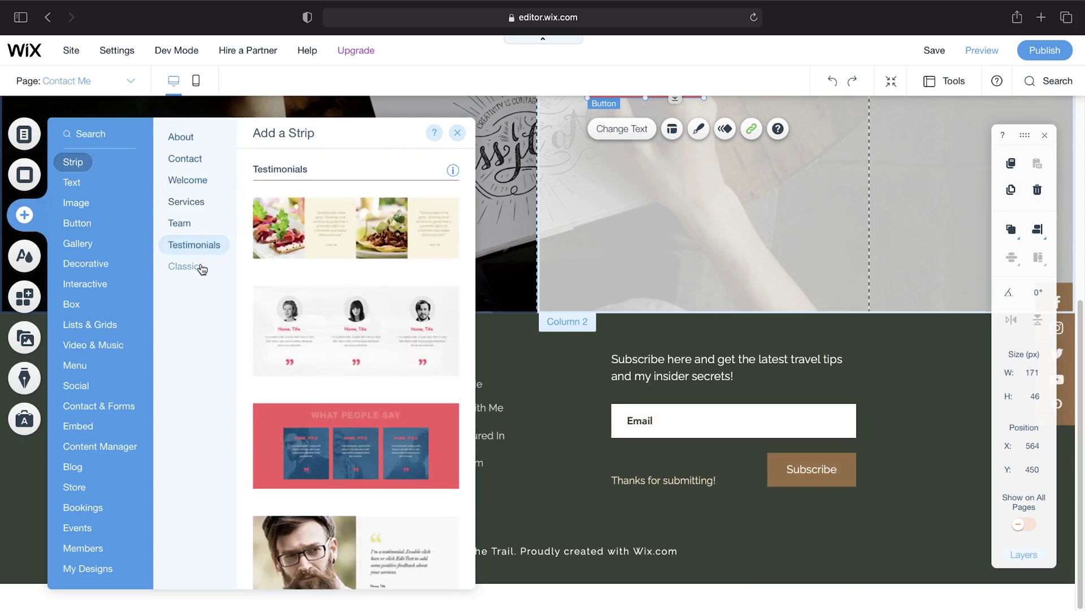
{"action": "left_click", "coordinate": [198, 268]}
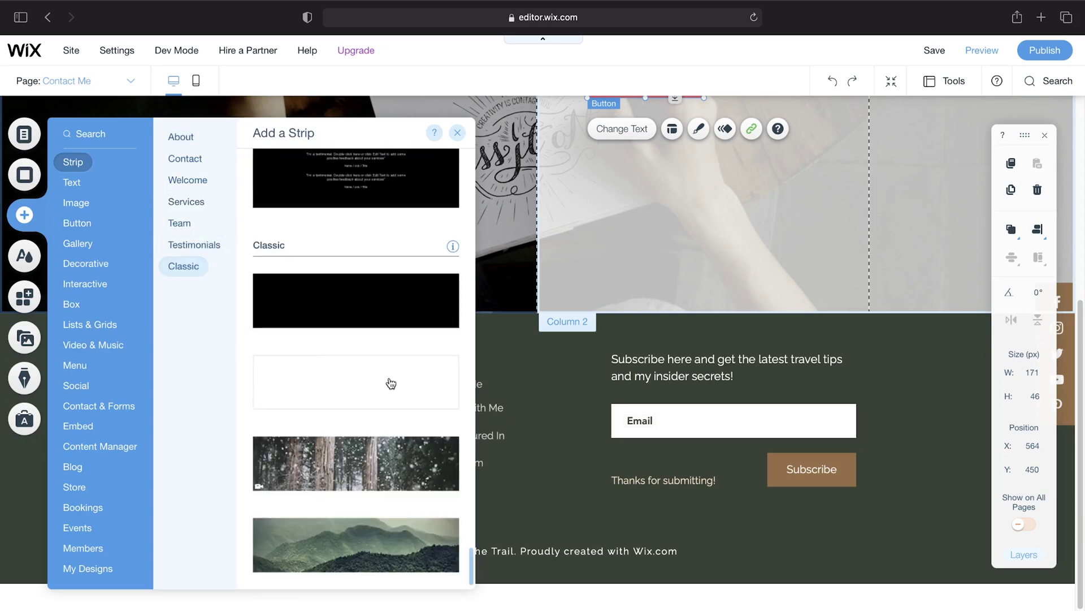
{"action": "left_click_drag", "start_coordinate": [391, 383], "coordinate": [578, 318]}
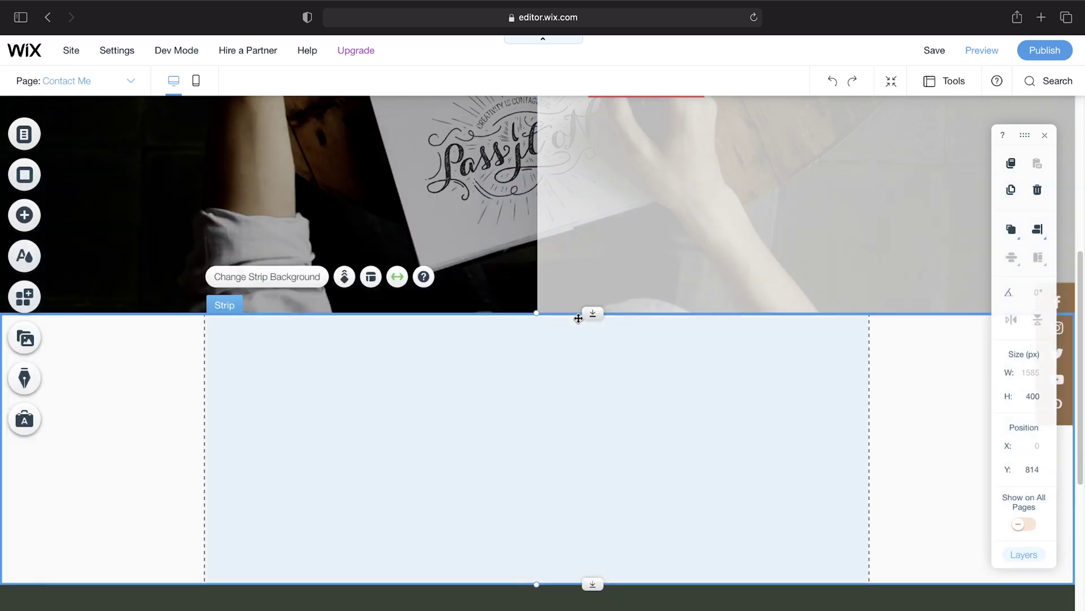
{"action": "scroll", "coordinate": [534, 384], "scroll_direction": "down", "scroll_amount": 5}
{"action": "scroll", "coordinate": [395, 242], "scroll_direction": "up", "scroll_amount": 1}
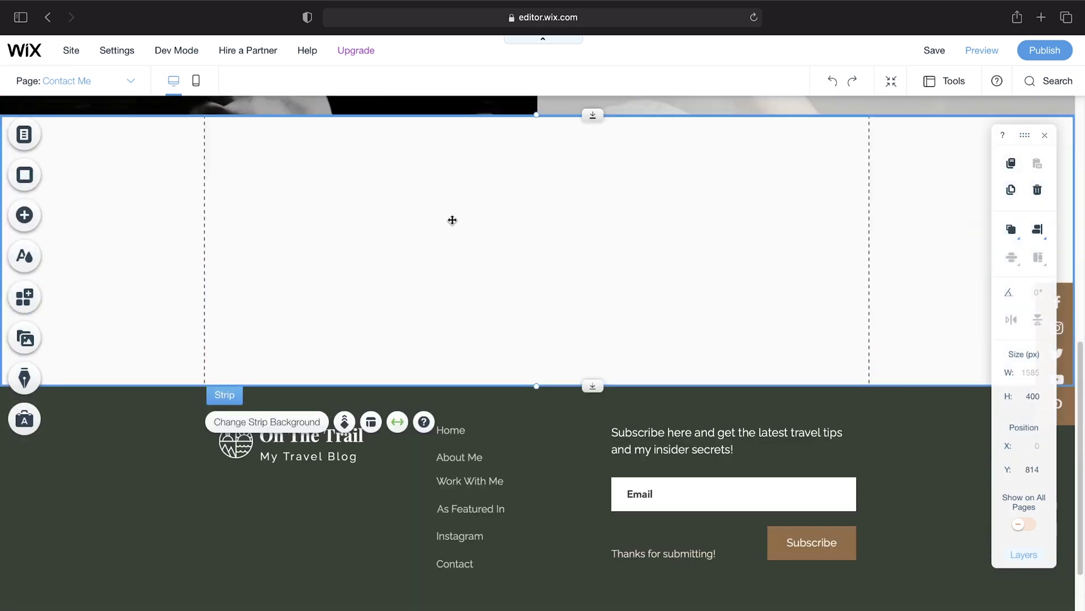
Step: Add a Thumbnail Pro Gallery (568 × 568 px) into the white strip
{"action": "left_click", "coordinate": [24, 215]}
{"action": "mouse_move", "coordinate": [86, 207]}
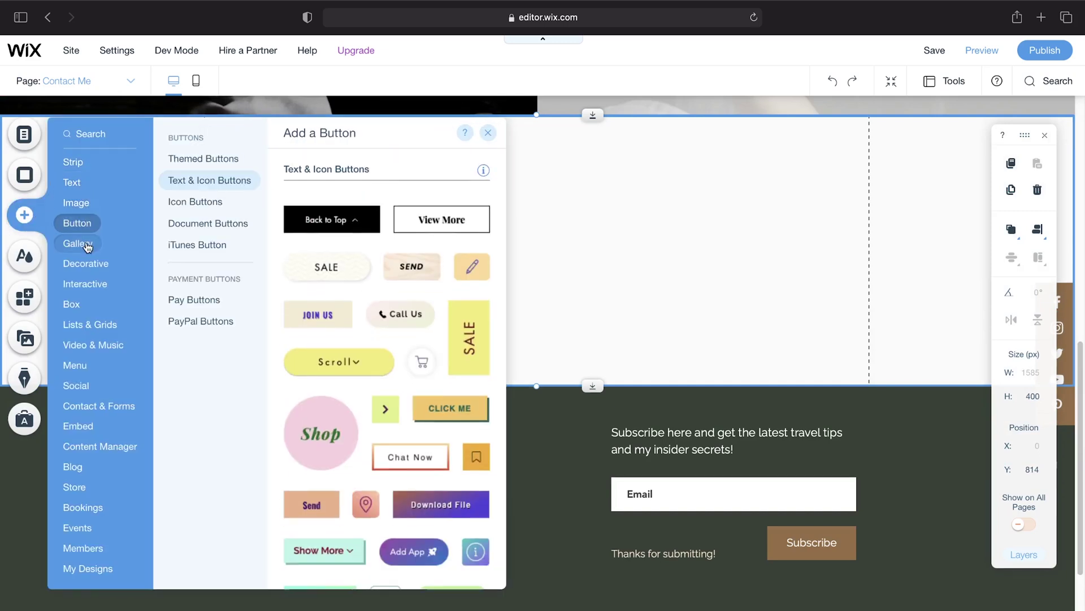
{"action": "mouse_move", "coordinate": [85, 247]}
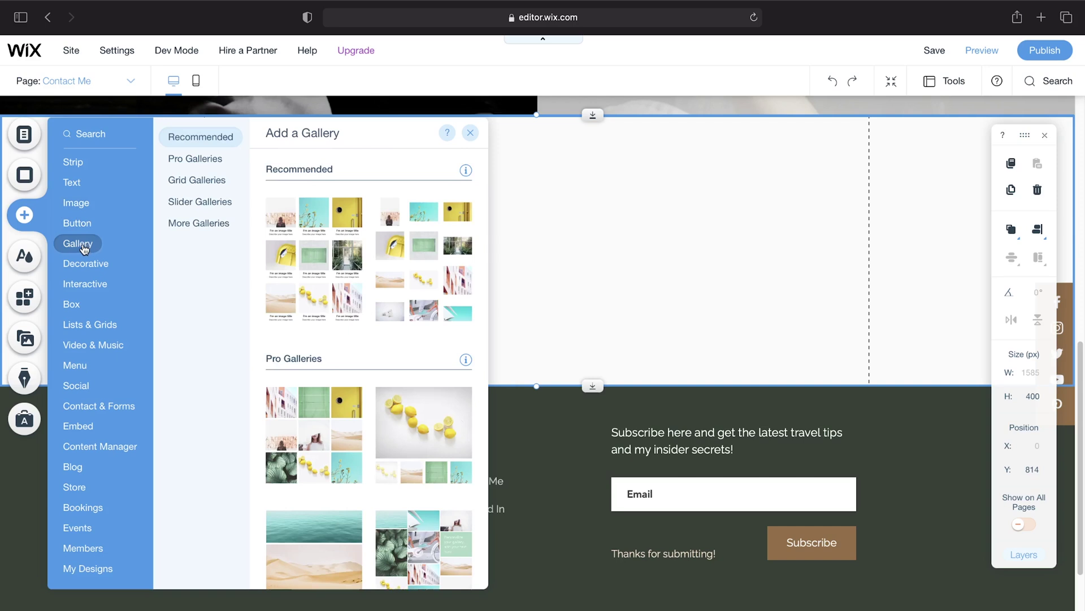
{"action": "scroll", "coordinate": [418, 266], "scroll_direction": "down", "scroll_amount": 3}
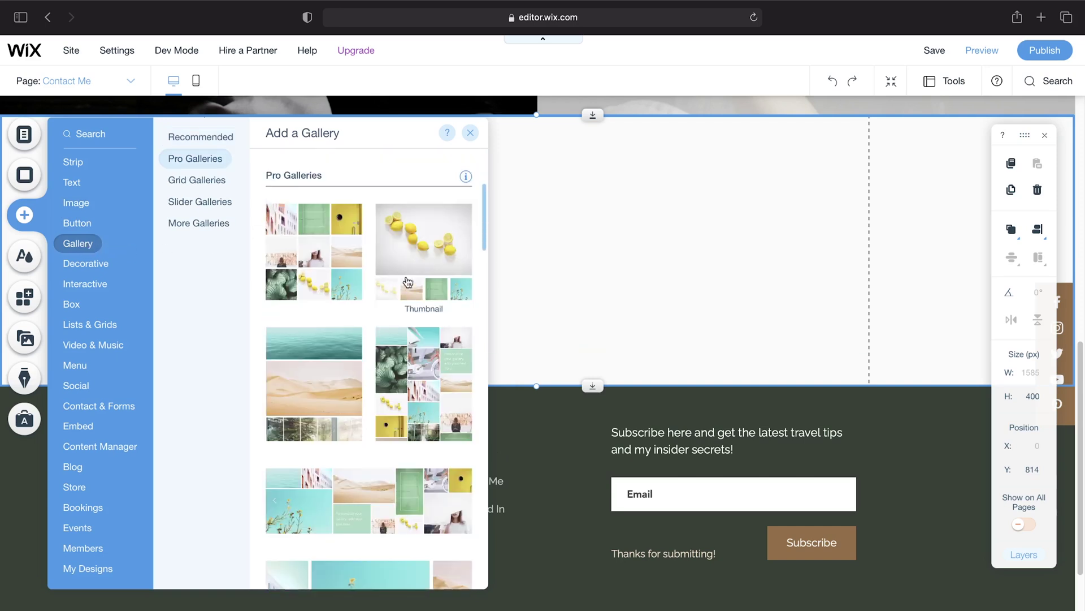
{"action": "left_click_drag", "start_coordinate": [409, 282], "coordinate": [582, 264]}
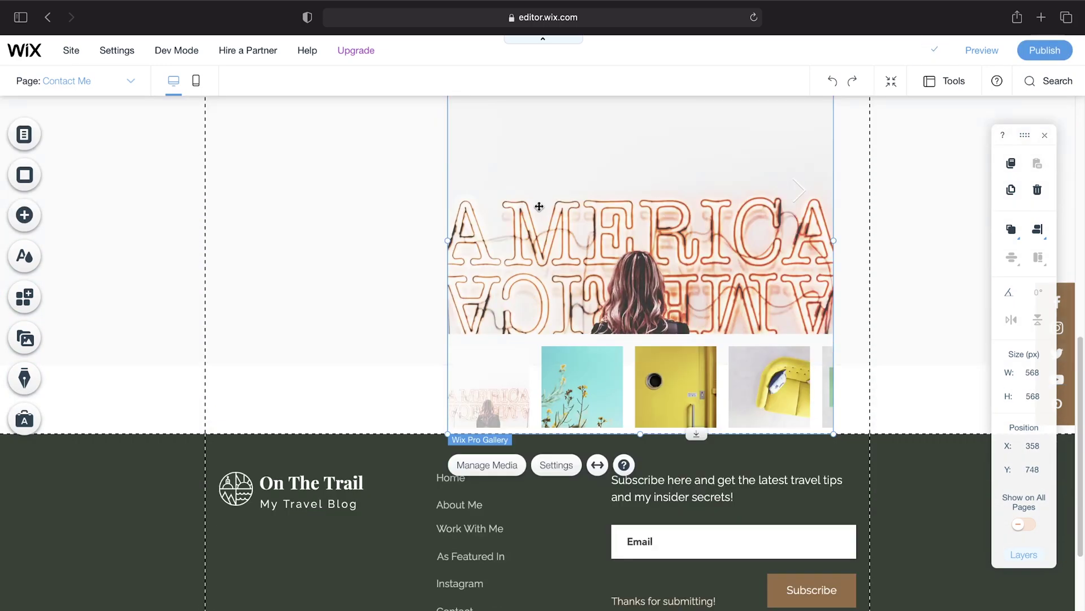
Step: Move the gallery lower and left to X 235, Y 836, then open Organize Your Gallery
{"action": "scroll", "coordinate": [361, 246], "scroll_direction": "up", "scroll_amount": 2}
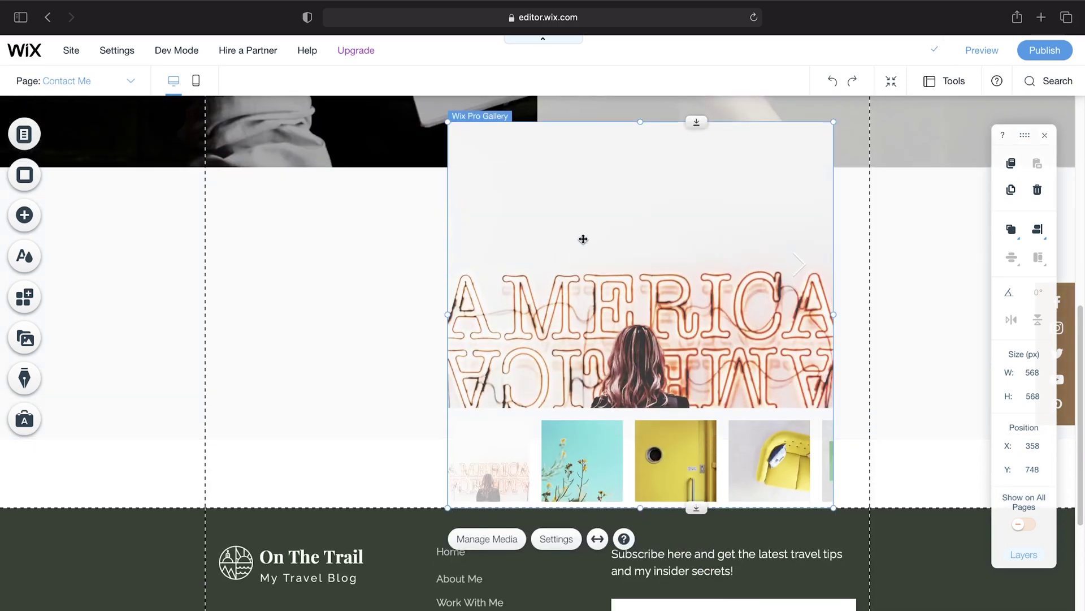
{"action": "left_click_drag", "start_coordinate": [582, 237], "coordinate": [500, 300]}
{"action": "scroll", "coordinate": [555, 318], "scroll_direction": "down", "scroll_amount": 2}
{"action": "scroll", "coordinate": [556, 320], "scroll_direction": "up", "scroll_amount": 4}
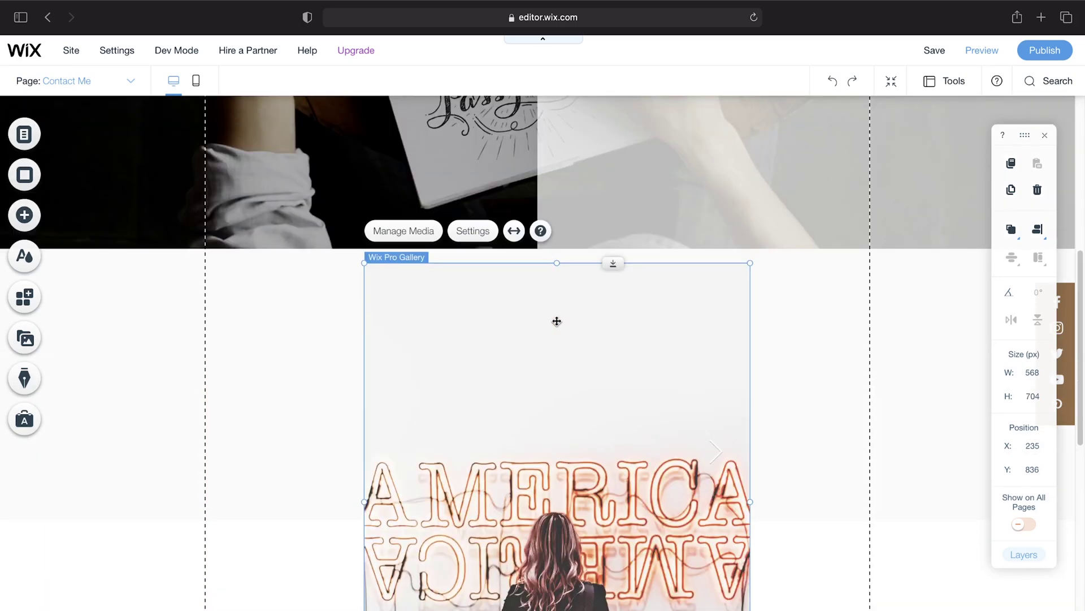
{"action": "double_click", "coordinate": [454, 253]}
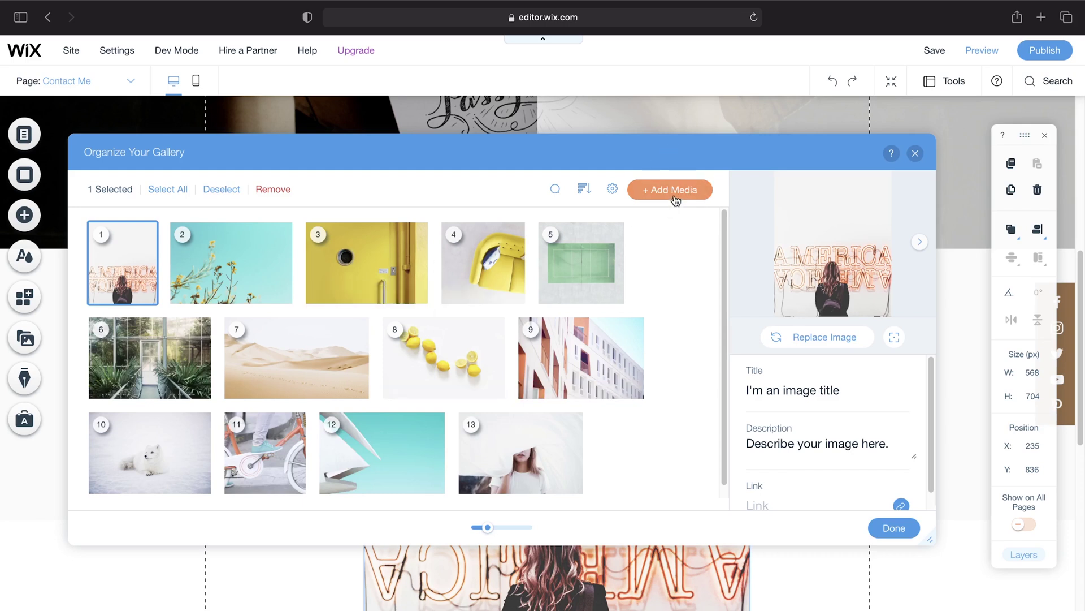
Step: Upload new travel photos into the Pro Gallery as images, with a mountain lake photo first
{"action": "left_click", "coordinate": [676, 200]}
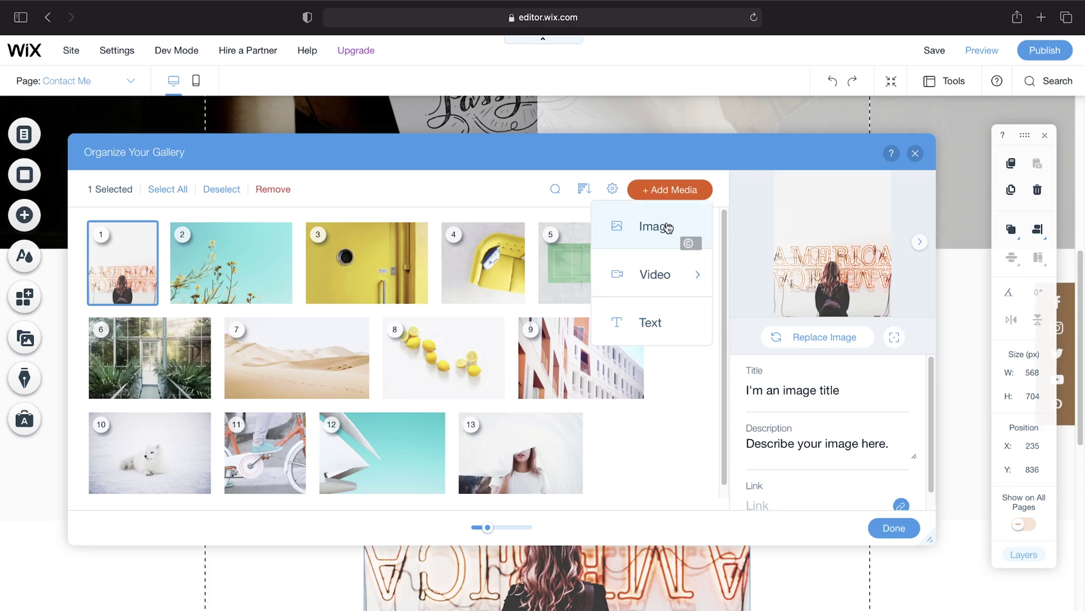
{"action": "left_click", "coordinate": [668, 227]}
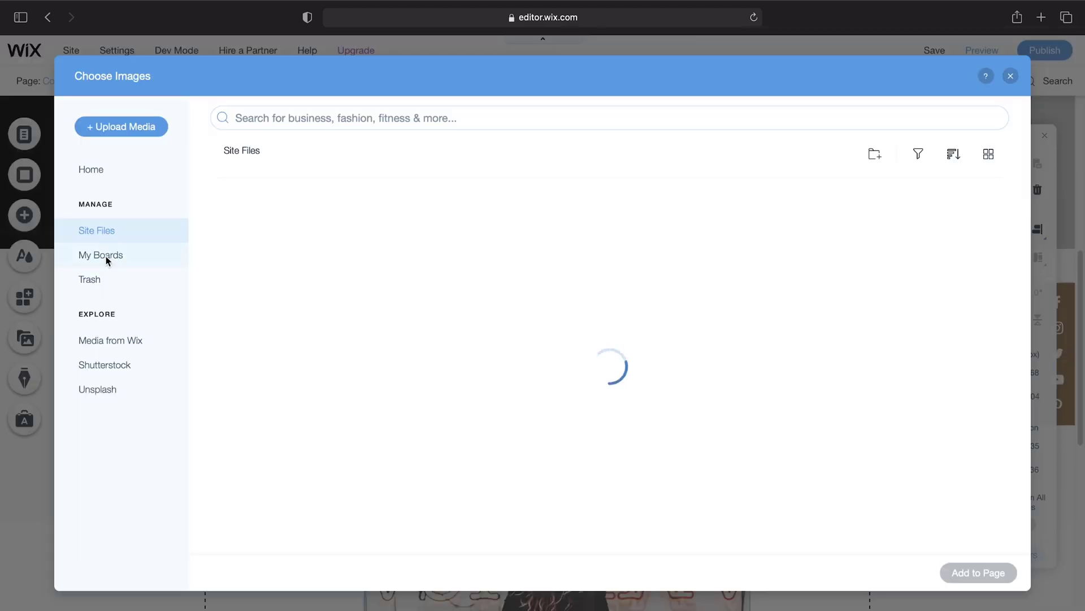
{"action": "left_click", "coordinate": [76, 254]}
{"action": "left_click", "coordinate": [110, 127]}
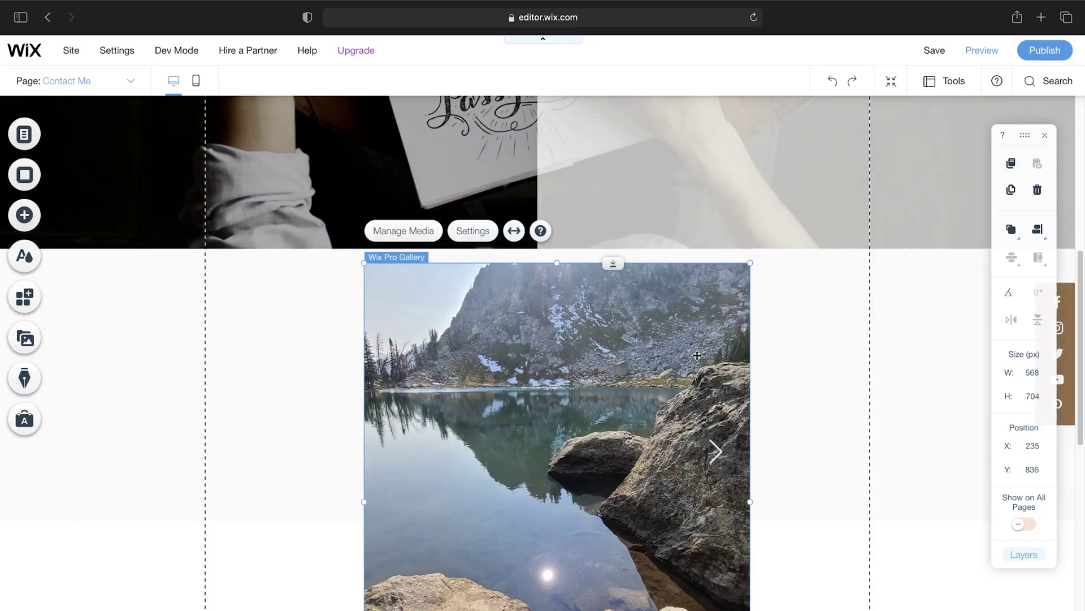
Step: Stretch the Pro Gallery right, then left to the page edge, making it 975 × 704 px at X 5
{"action": "scroll", "coordinate": [678, 351], "scroll_direction": "down", "scroll_amount": 5}
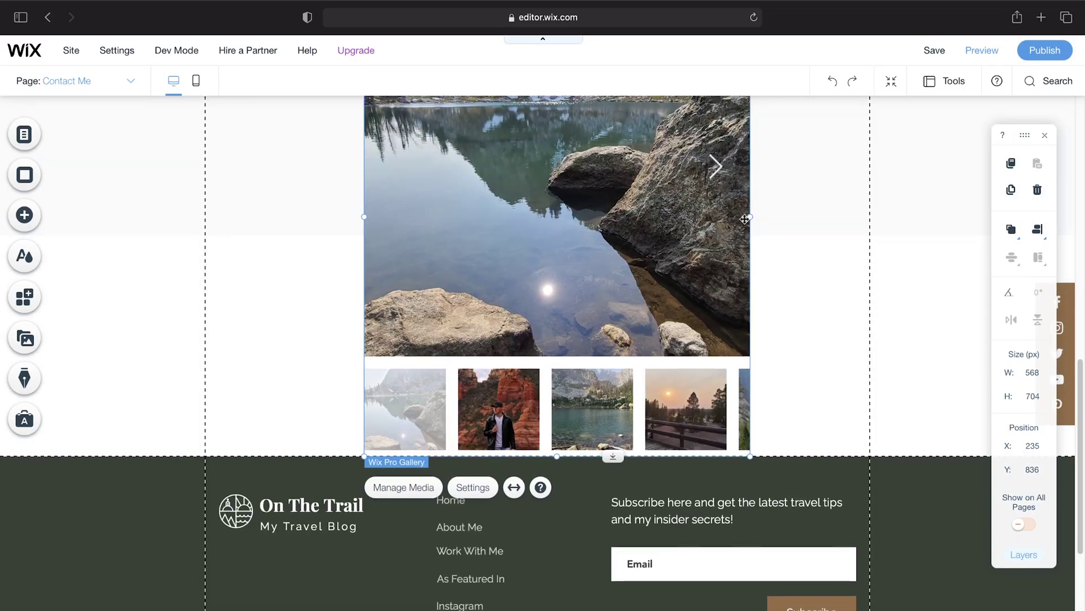
{"action": "left_click_drag", "start_coordinate": [750, 210], "coordinate": [869, 206]}
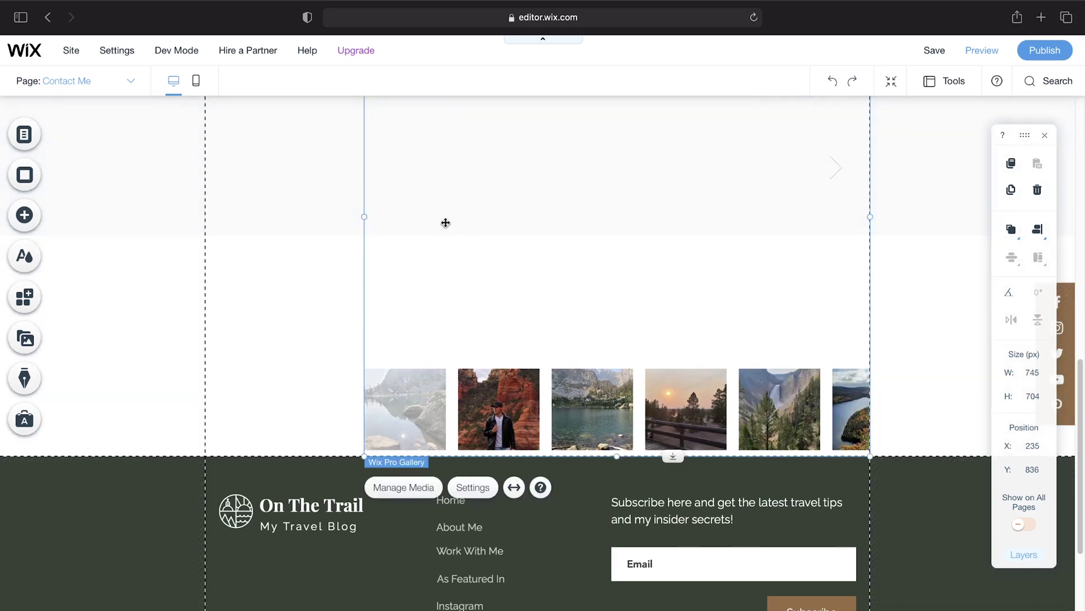
{"action": "left_click_drag", "start_coordinate": [368, 219], "coordinate": [209, 208]}
{"action": "scroll", "coordinate": [696, 334], "scroll_direction": "up", "scroll_amount": 3}
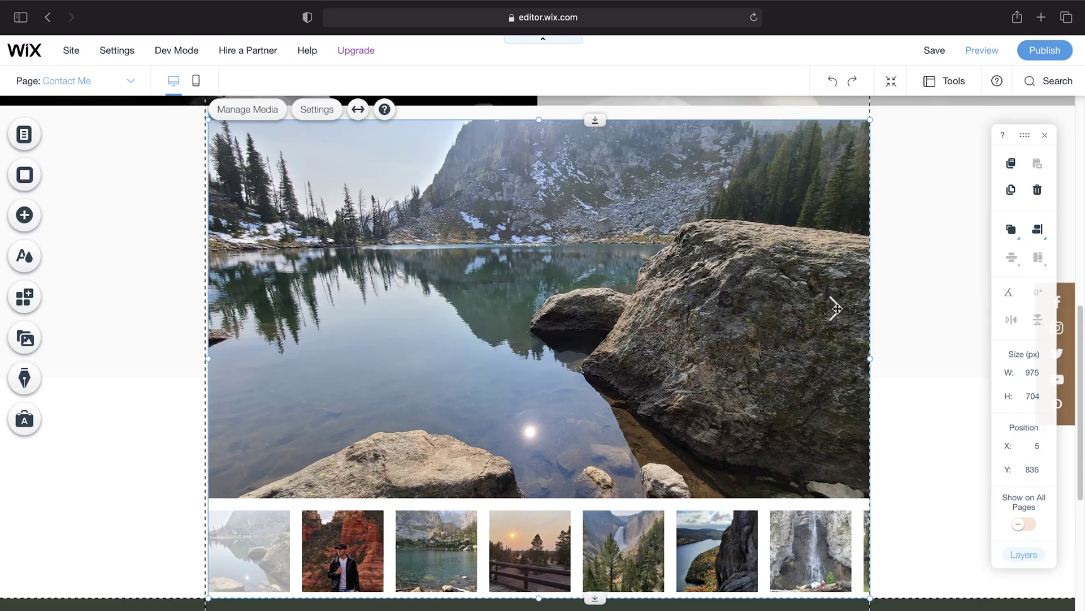
{"action": "scroll", "coordinate": [615, 424], "scroll_direction": "up", "scroll_amount": 6}
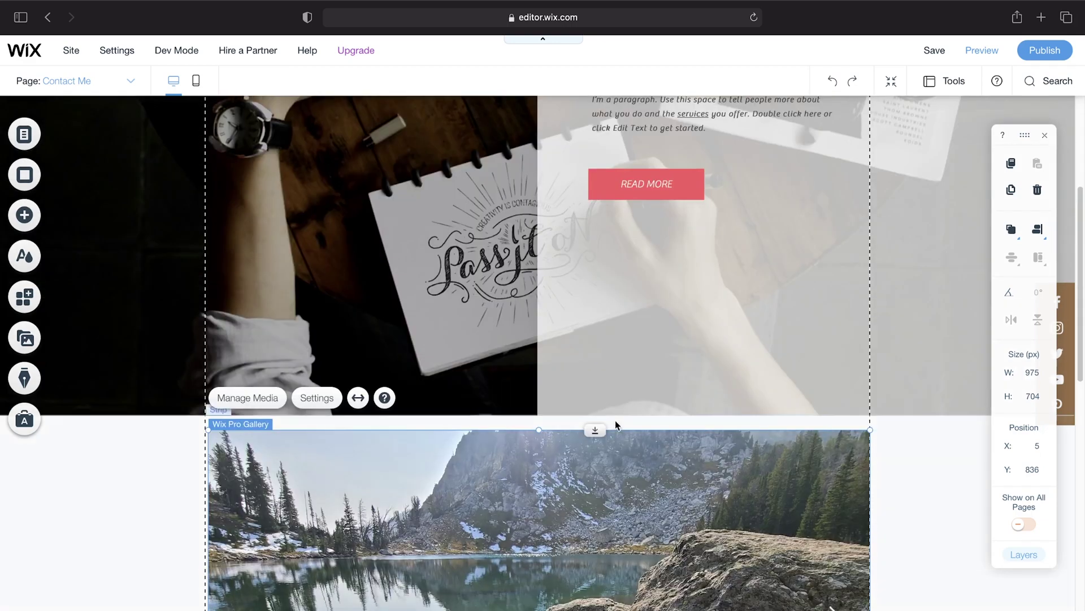
{"action": "scroll", "coordinate": [615, 425], "scroll_direction": "up", "scroll_amount": 5}
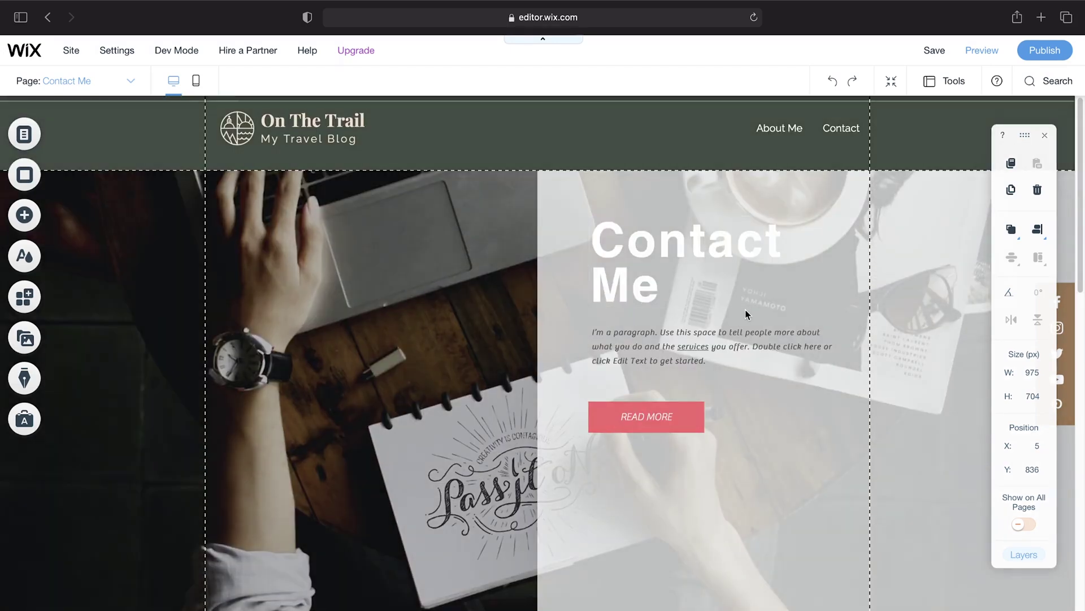
{"action": "scroll", "coordinate": [755, 272], "scroll_direction": "down", "scroll_amount": 14}
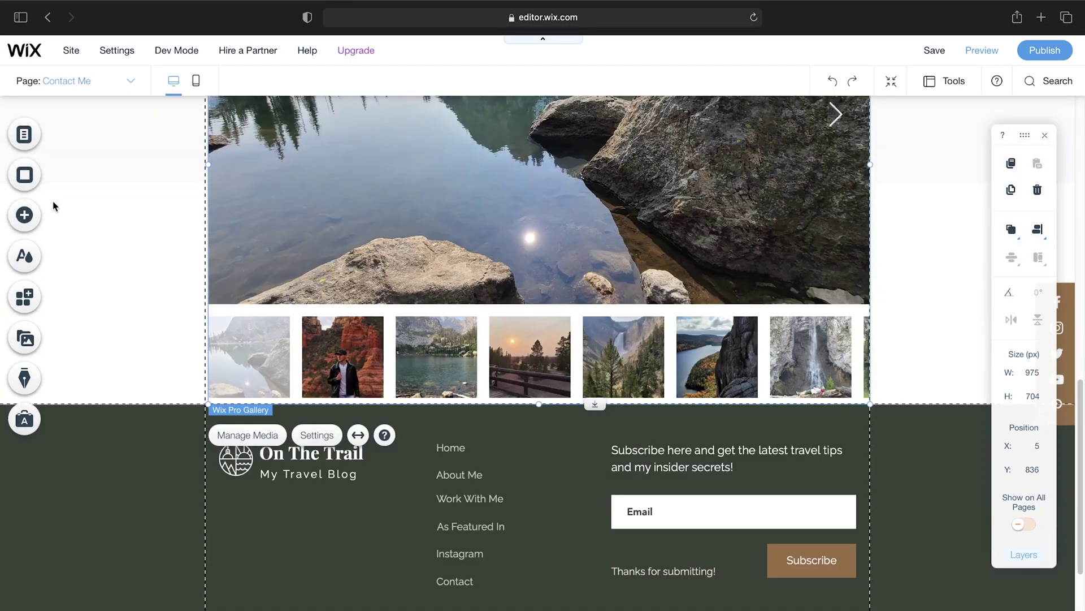
Step: Browse the Add Elements categories, then go to the App Market
{"action": "left_click", "coordinate": [15, 216]}
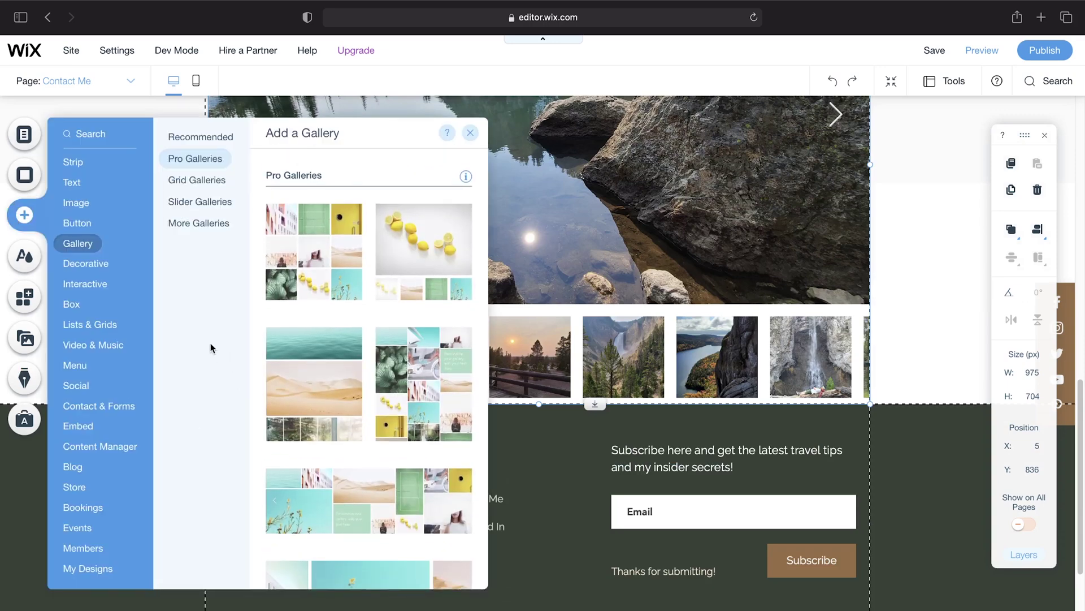
{"action": "mouse_move", "coordinate": [73, 259]}
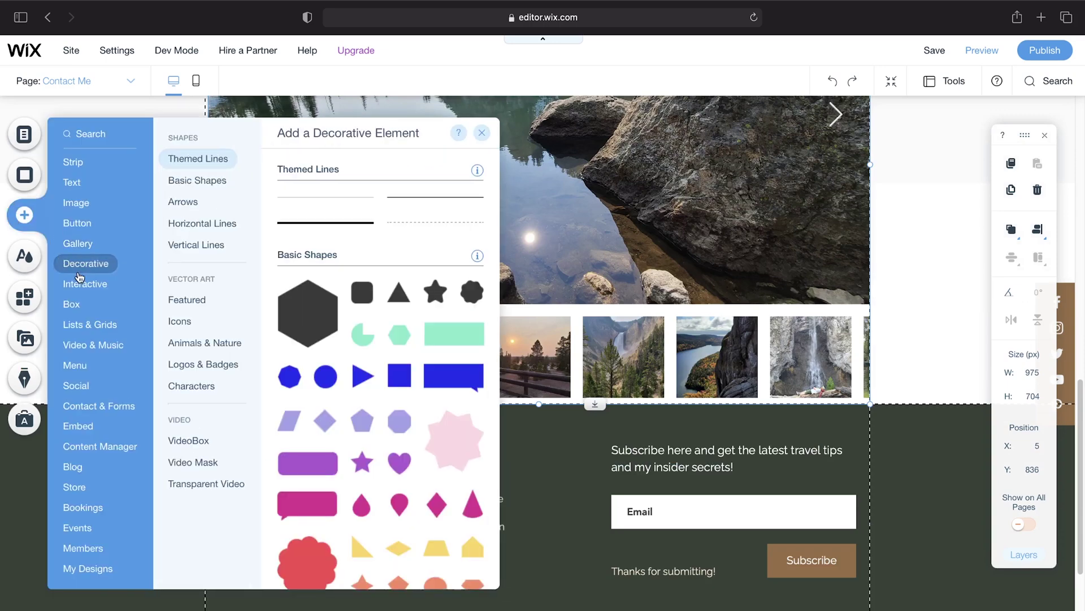
{"action": "mouse_move", "coordinate": [102, 285]}
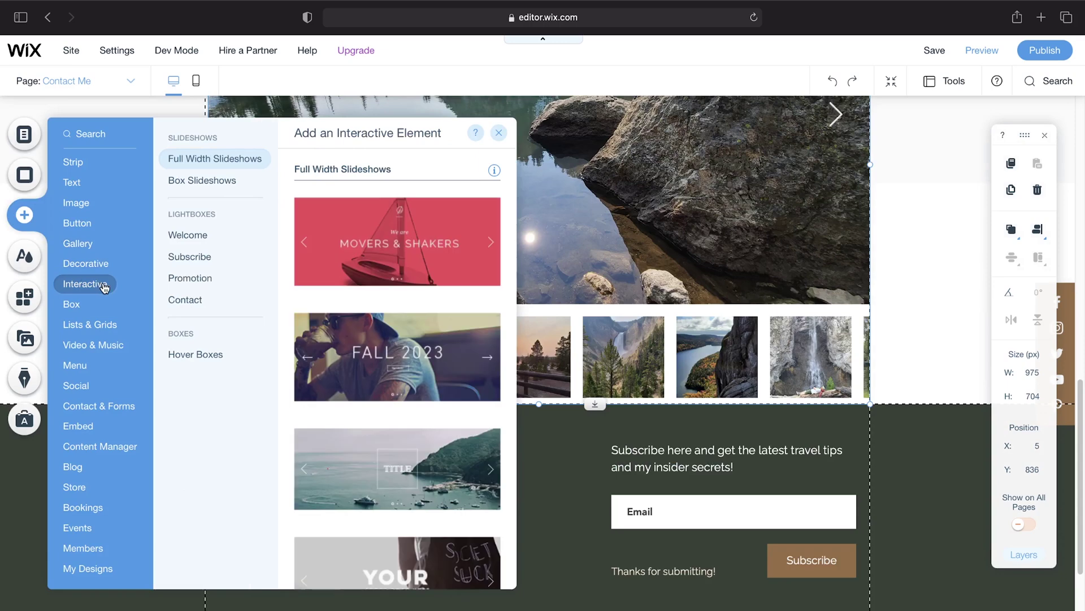
{"action": "mouse_move", "coordinate": [96, 321]}
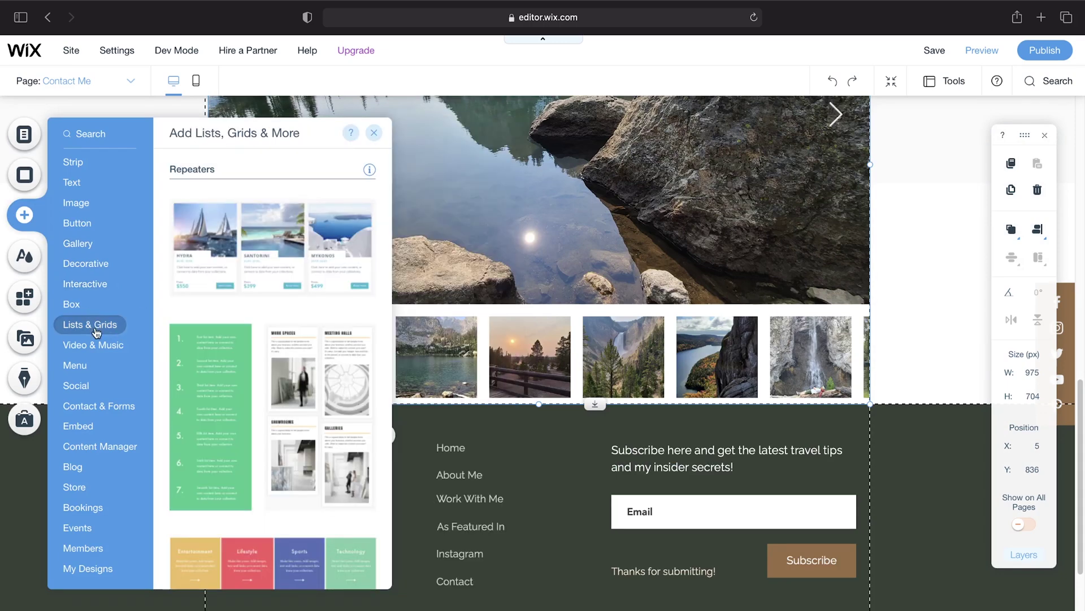
{"action": "mouse_move", "coordinate": [100, 346]}
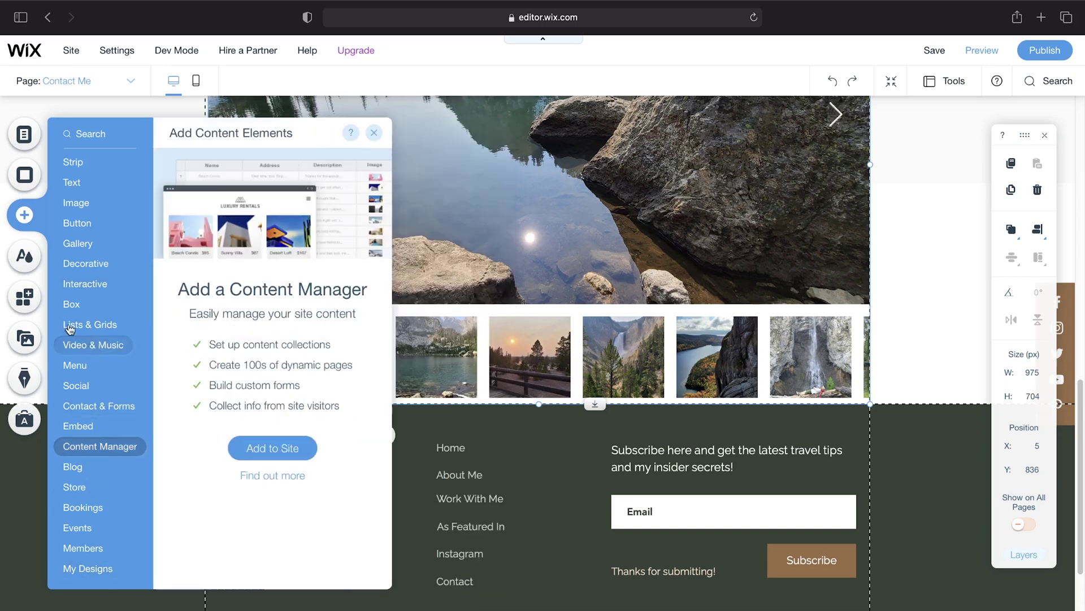
{"action": "left_click", "coordinate": [23, 298]}
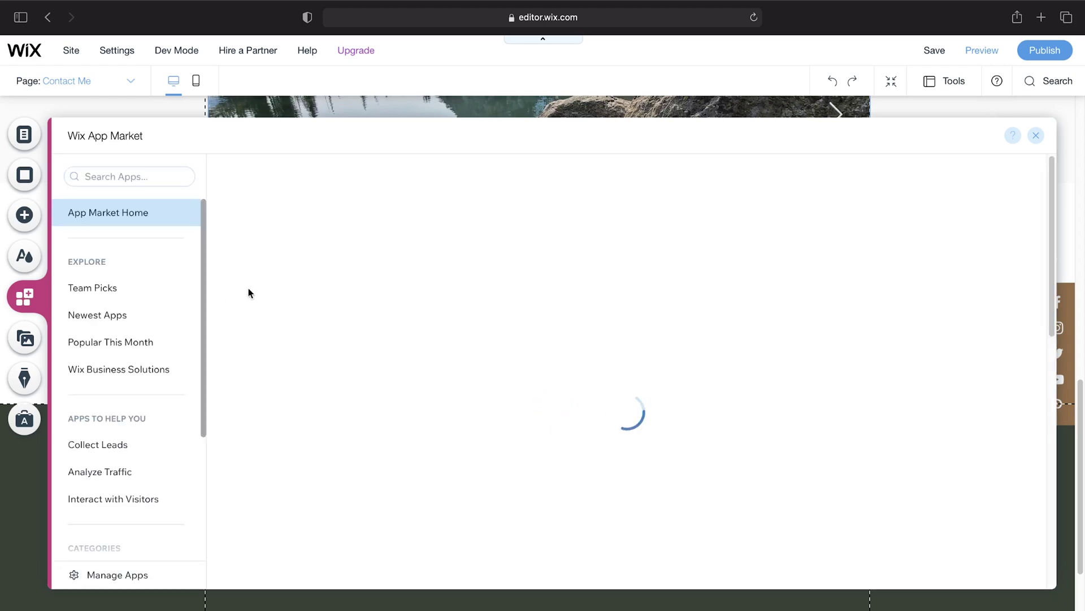
Step: Scroll through the recommended apps and the Team Picks list, then close the App Market
{"action": "scroll", "coordinate": [449, 329], "scroll_direction": "down", "scroll_amount": 4}
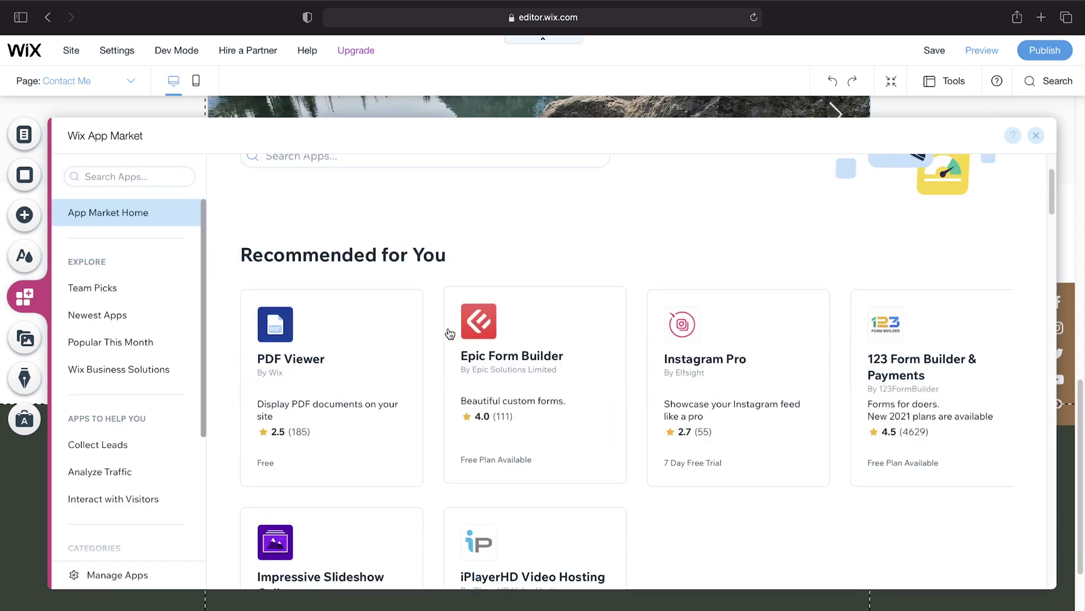
{"action": "scroll", "coordinate": [449, 333], "scroll_direction": "down", "scroll_amount": 10}
{"action": "scroll", "coordinate": [449, 333], "scroll_direction": "up", "scroll_amount": 9}
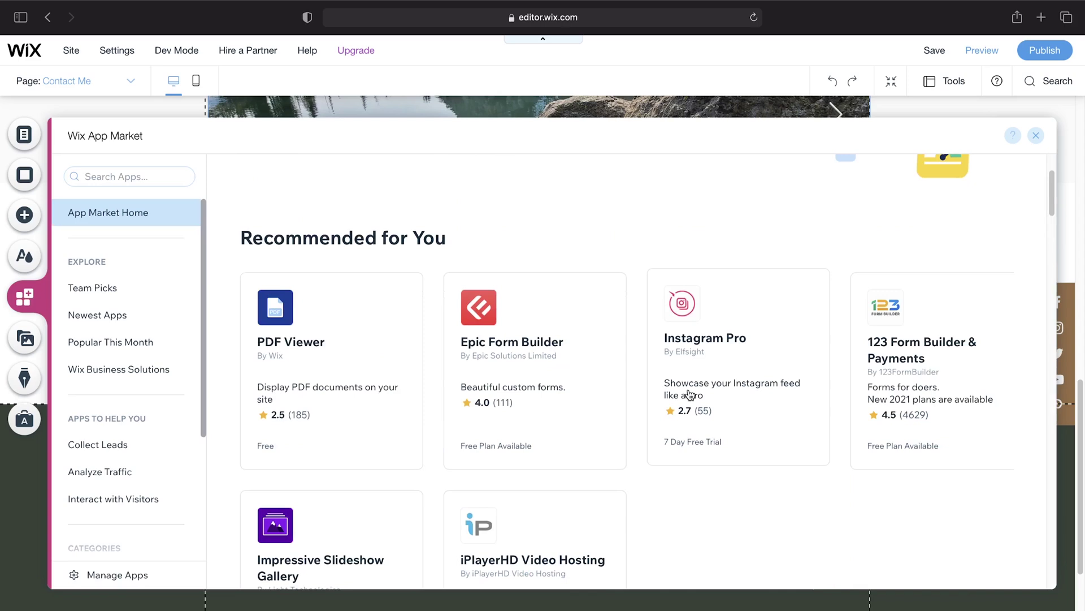
{"action": "scroll", "coordinate": [708, 400], "scroll_direction": "down", "scroll_amount": 2}
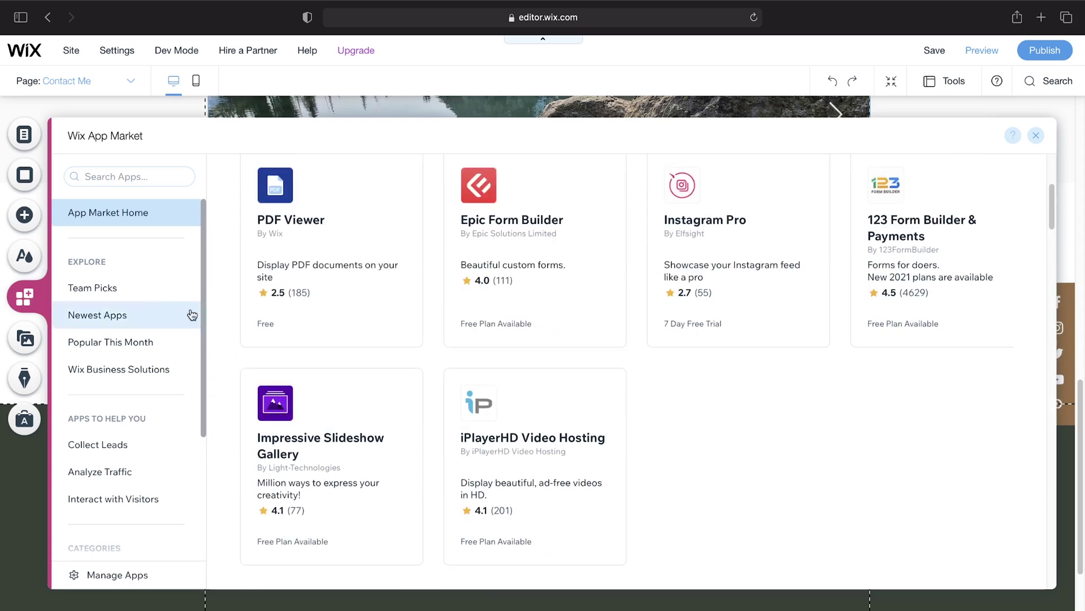
{"action": "left_click", "coordinate": [145, 290]}
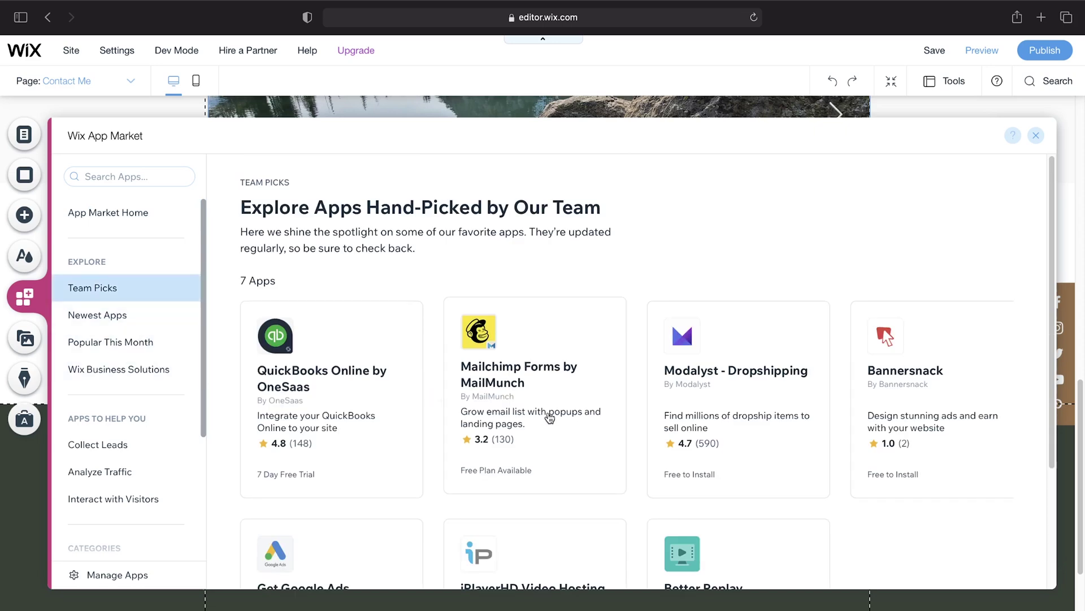
{"action": "scroll", "coordinate": [548, 418], "scroll_direction": "down", "scroll_amount": 1}
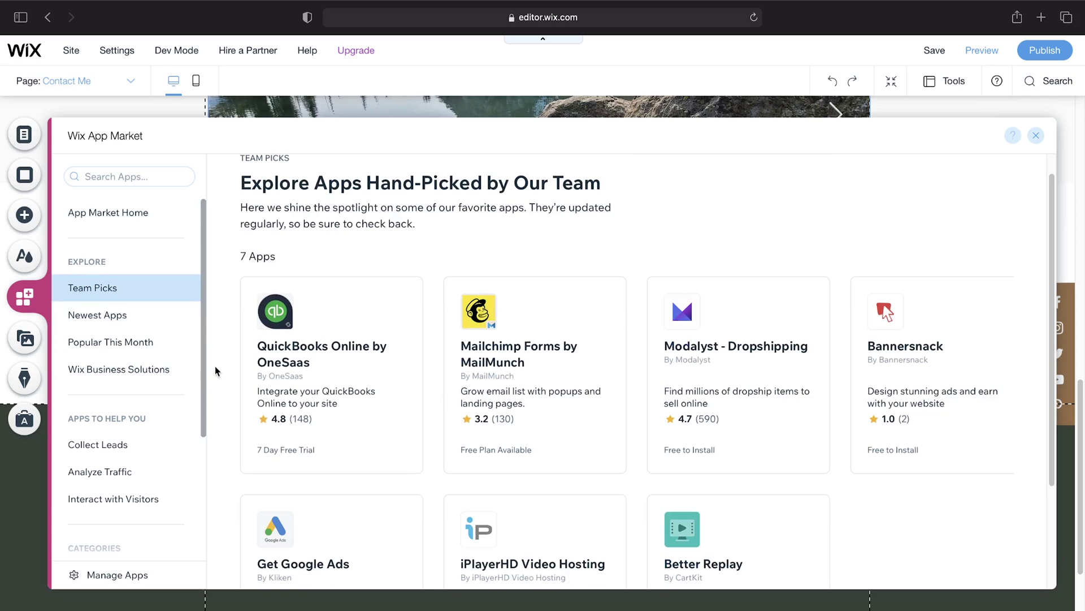
{"action": "left_click", "coordinate": [42, 270]}
Step: Switch the editor from Contact Me to the Home page
{"action": "left_click", "coordinate": [121, 82]}
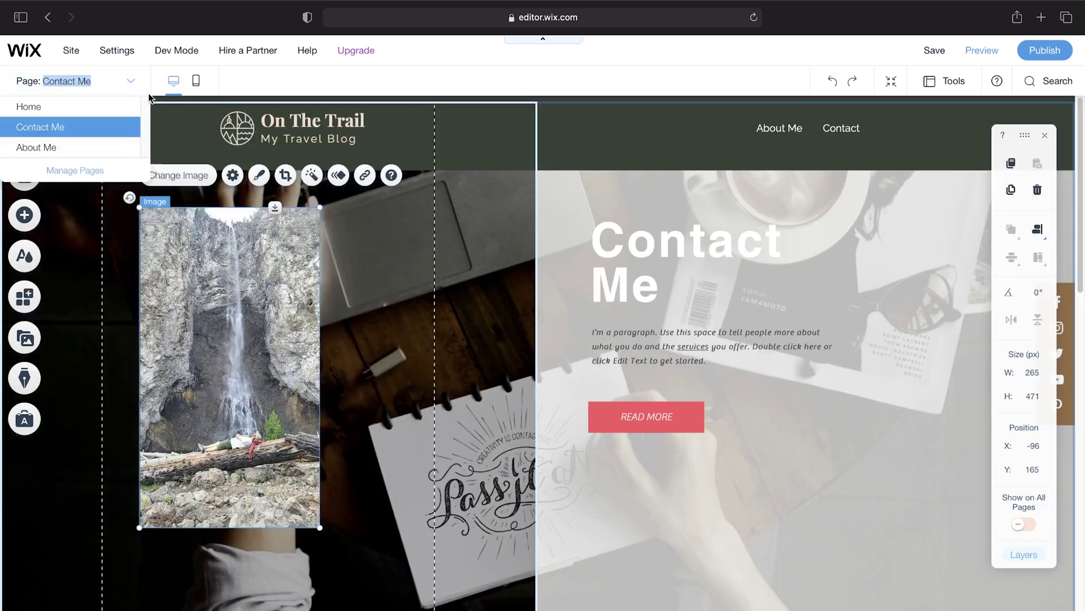
{"action": "left_click", "coordinate": [61, 112]}
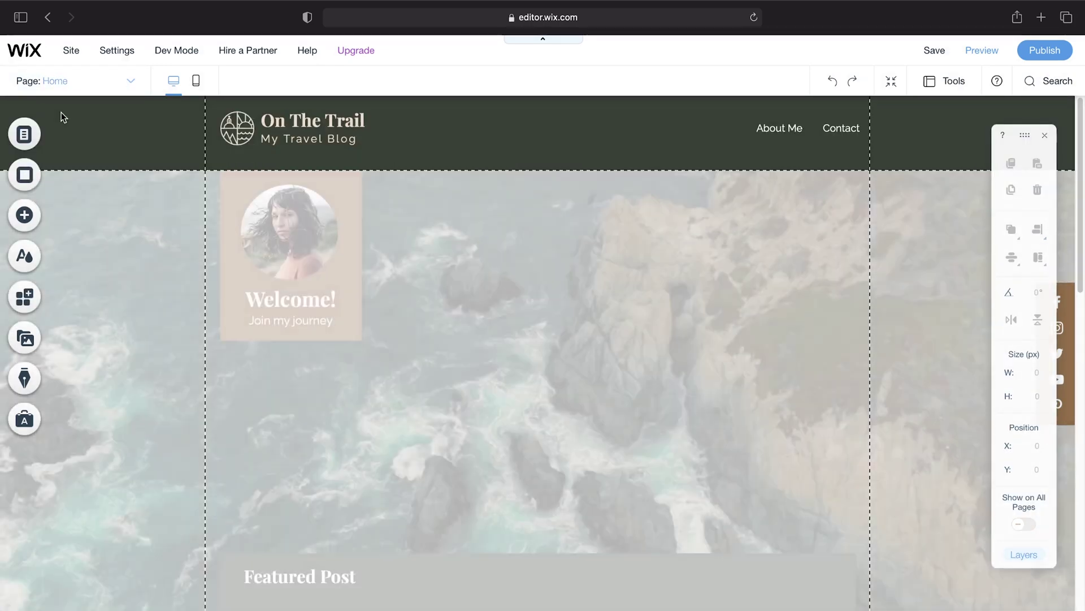
{"action": "scroll", "coordinate": [666, 288], "scroll_direction": "down", "scroll_amount": 6}
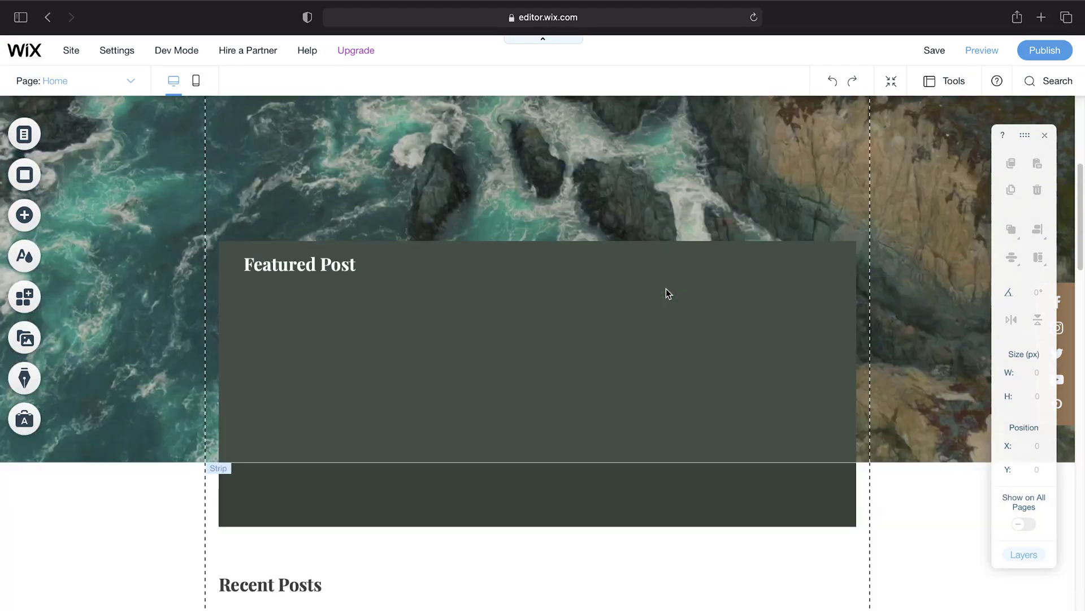
{"action": "scroll", "coordinate": [666, 288], "scroll_direction": "up", "scroll_amount": 6}
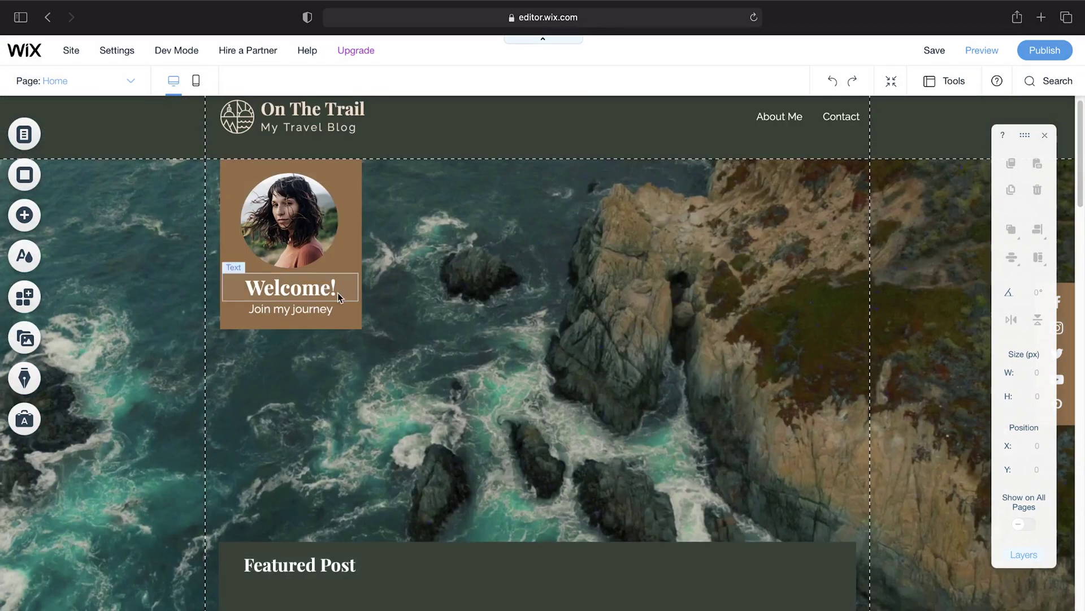
Step: Resize the Welcome box to 341 × 323 px and place it at X 32, Y 145
{"action": "left_click_drag", "start_coordinate": [353, 243], "coordinate": [542, 293]}
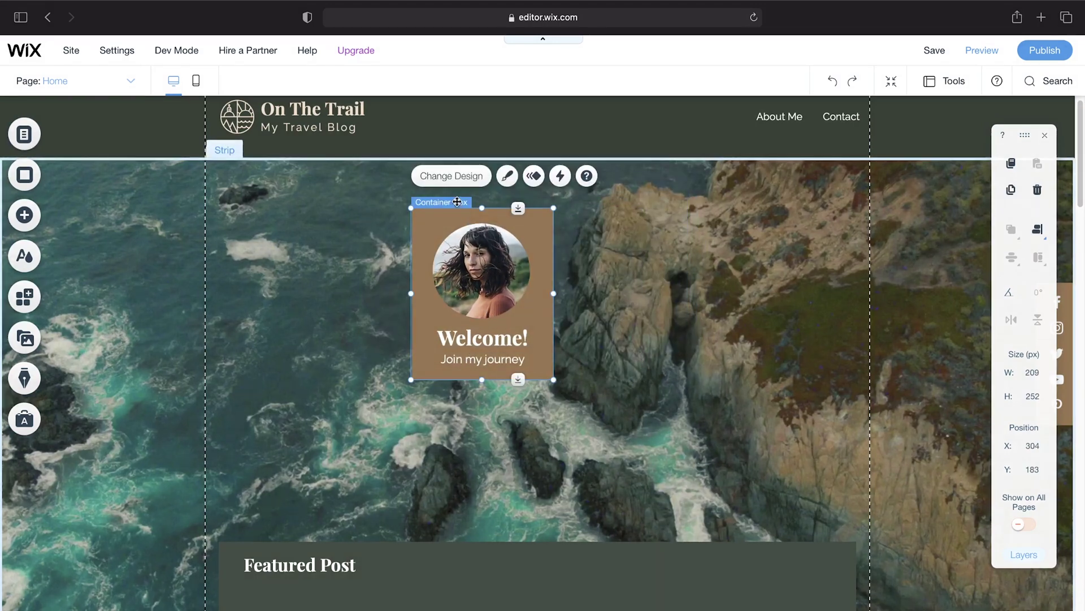
{"action": "left_click_drag", "start_coordinate": [450, 205], "coordinate": [342, 203]}
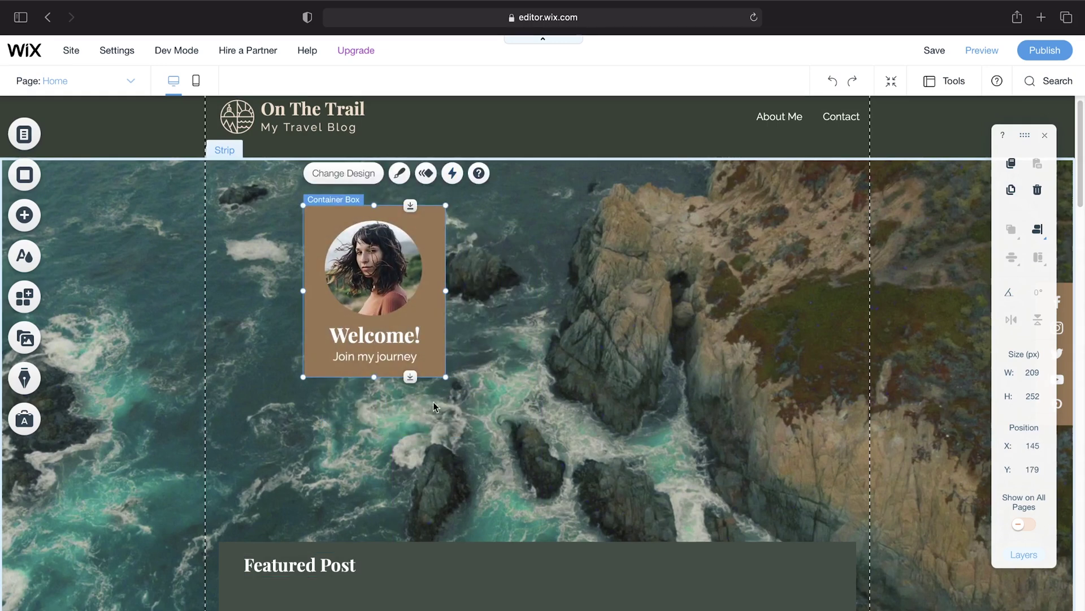
{"action": "left_click_drag", "start_coordinate": [446, 377], "coordinate": [535, 424]}
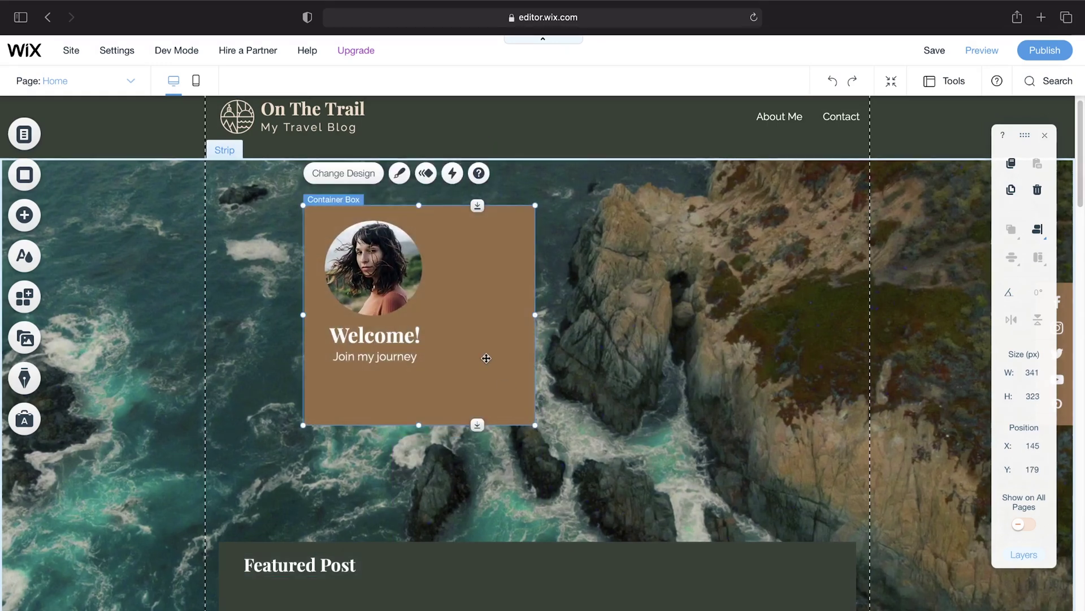
{"action": "left_click_drag", "start_coordinate": [484, 356], "coordinate": [411, 333]}
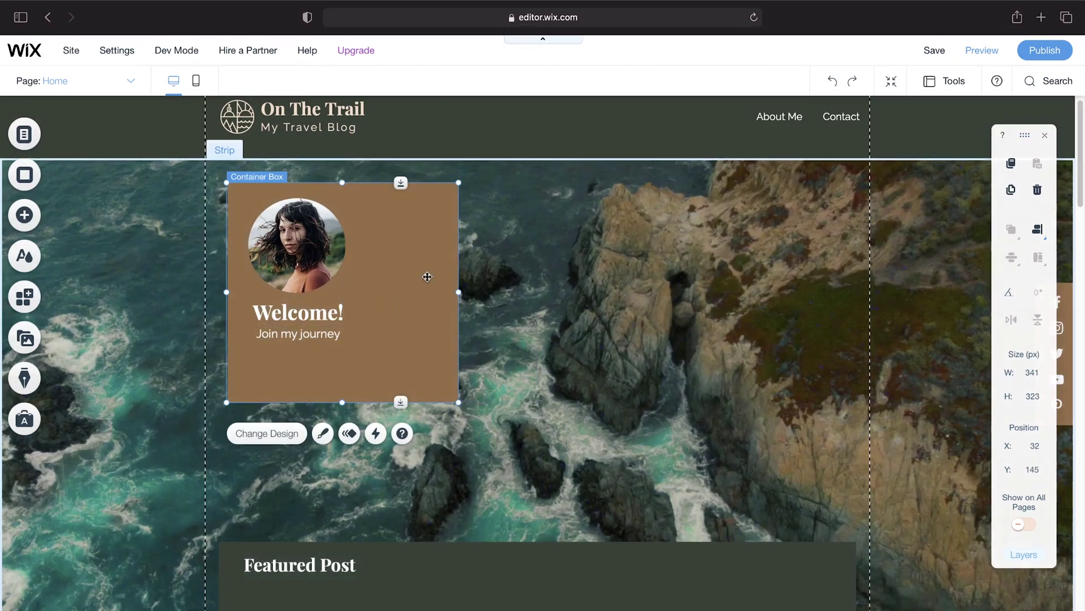
{"action": "scroll", "coordinate": [502, 381], "scroll_direction": "down", "scroll_amount": 7}
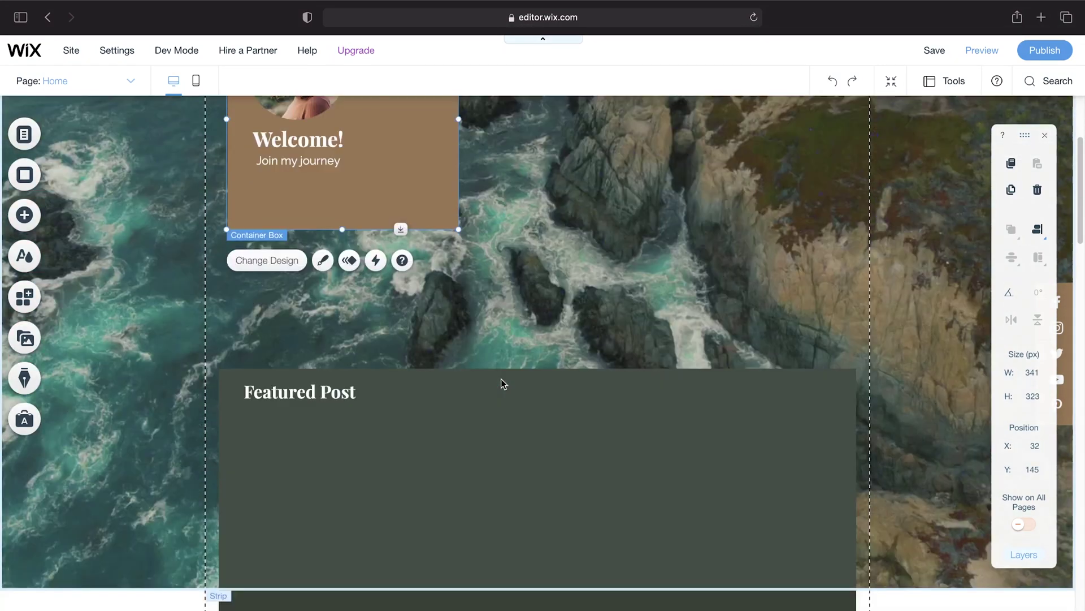
{"action": "scroll", "coordinate": [502, 383], "scroll_direction": "down", "scroll_amount": 4}
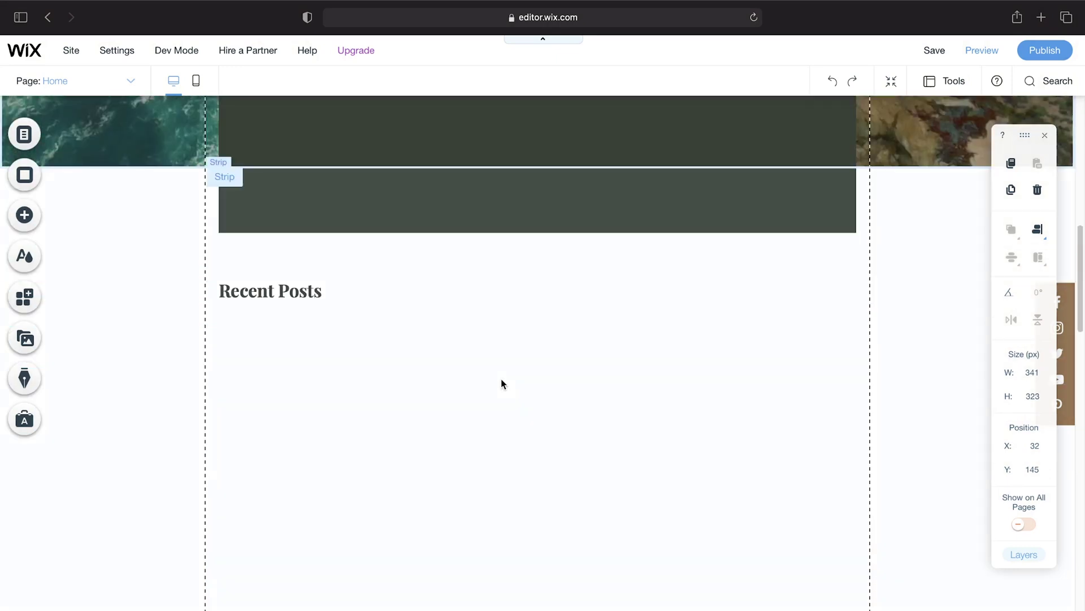
{"action": "scroll", "coordinate": [501, 384], "scroll_direction": "up", "scroll_amount": 11}
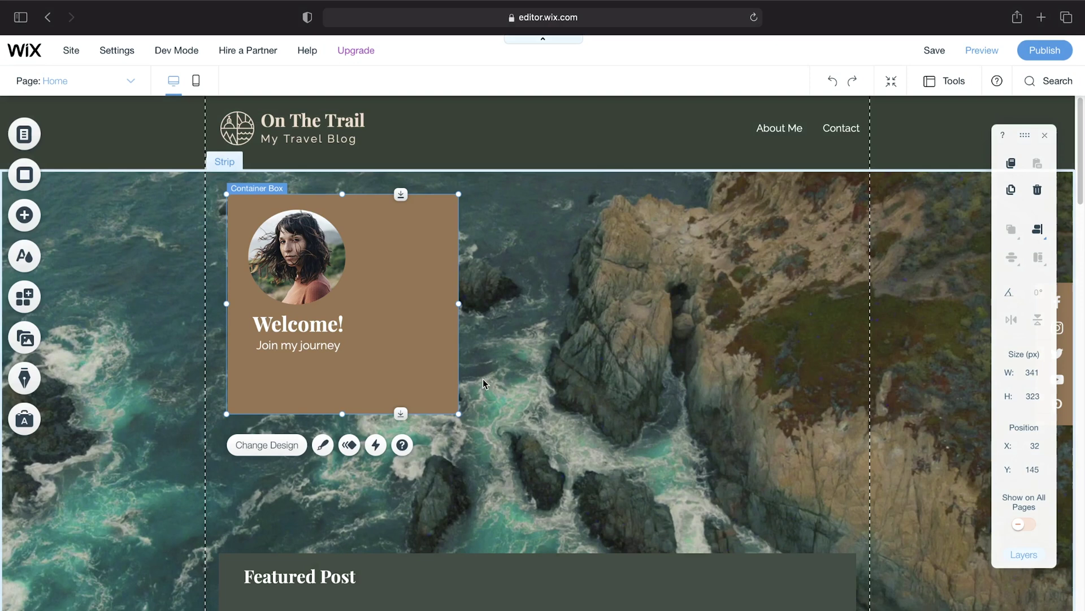
{"action": "scroll", "coordinate": [595, 362], "scroll_direction": "down", "scroll_amount": 5}
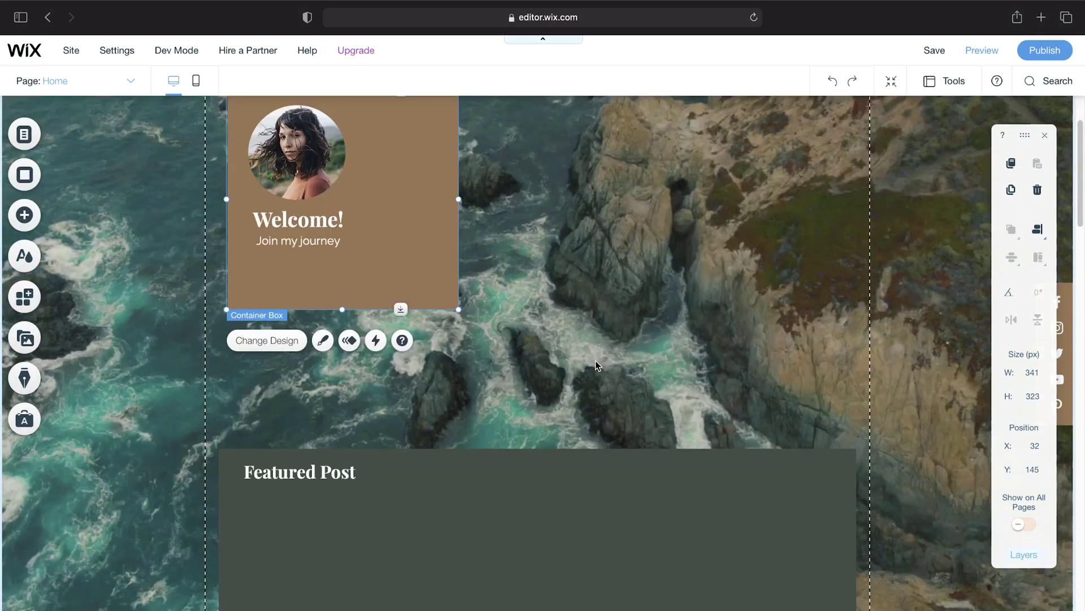
{"action": "scroll", "coordinate": [595, 361], "scroll_direction": "down", "scroll_amount": 20}
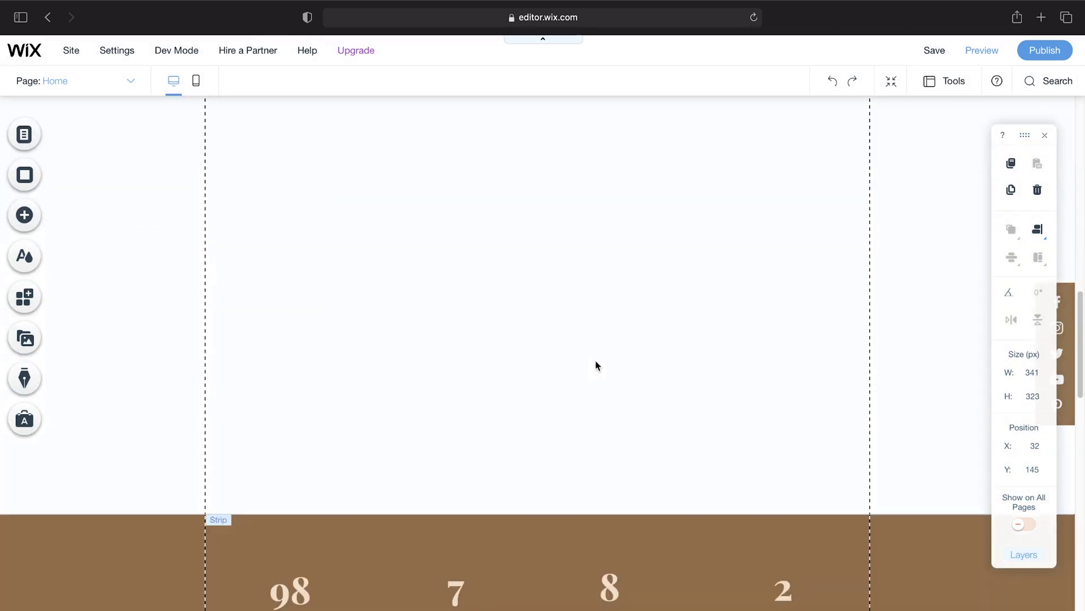
{"action": "scroll", "coordinate": [624, 372], "scroll_direction": "down", "scroll_amount": 1}
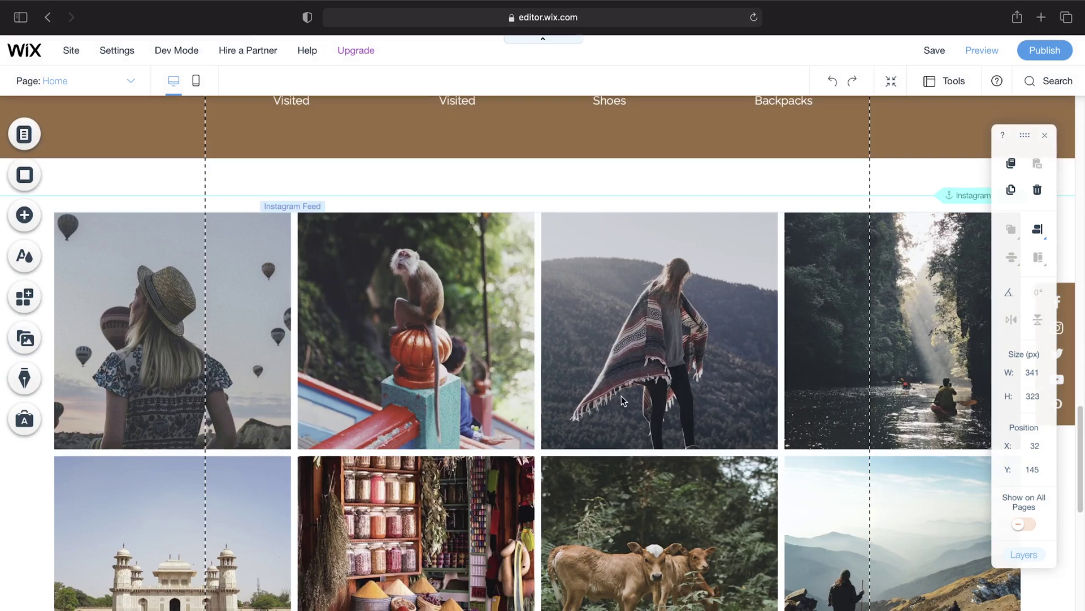
{"action": "scroll", "coordinate": [622, 395], "scroll_direction": "down", "scroll_amount": 5}
{"action": "scroll", "coordinate": [621, 395], "scroll_direction": "down", "scroll_amount": 4}
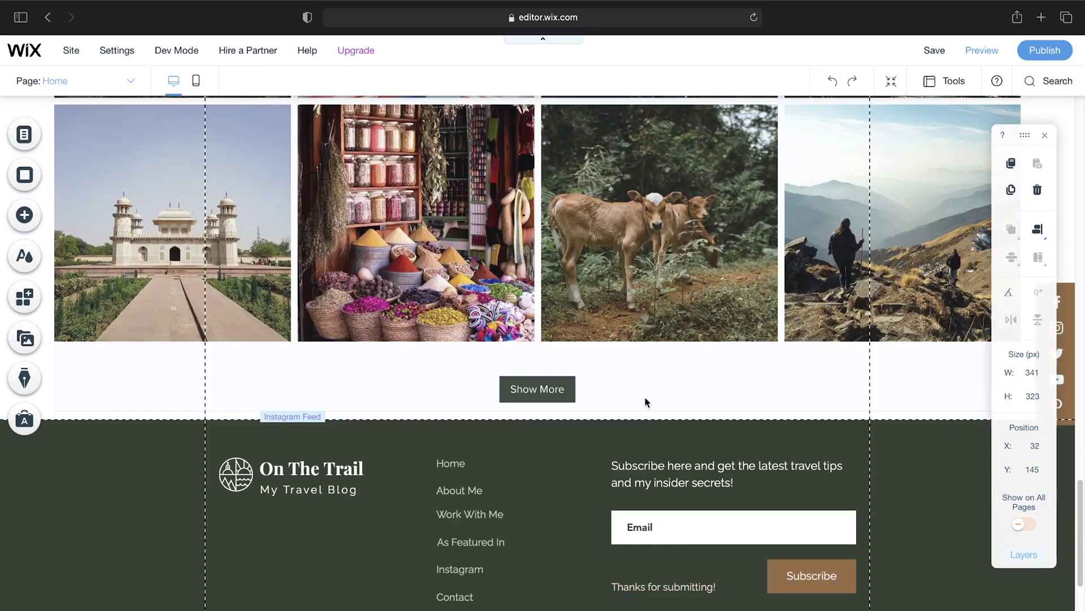
{"action": "scroll", "coordinate": [841, 322], "scroll_direction": "up", "scroll_amount": 20}
{"action": "scroll", "coordinate": [819, 301], "scroll_direction": "up", "scroll_amount": 8}
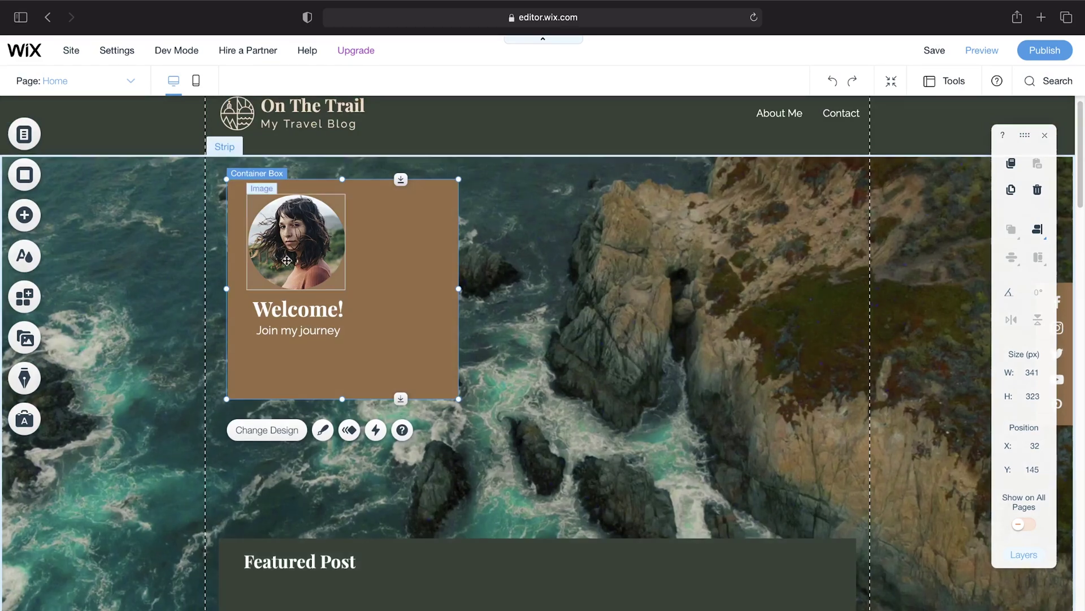
Step: Move the round portrait onto the background right of the Welcome box, then open the Welcome! heading's Text Settings
{"action": "left_click_drag", "start_coordinate": [286, 260], "coordinate": [567, 348]}
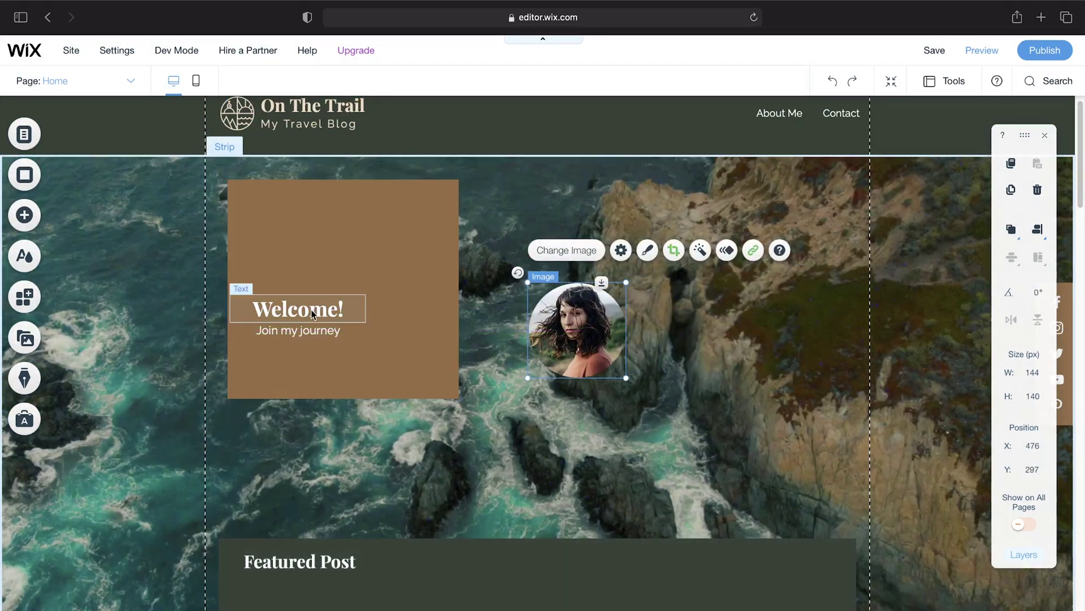
{"action": "left_click", "coordinate": [312, 313]}
{"action": "double_click", "coordinate": [311, 310]}
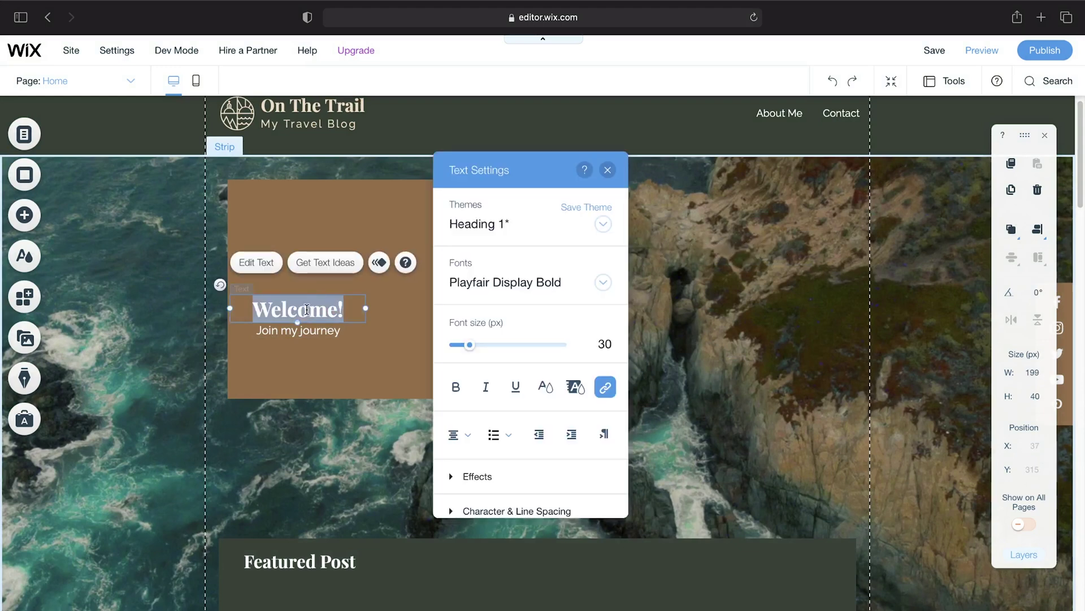